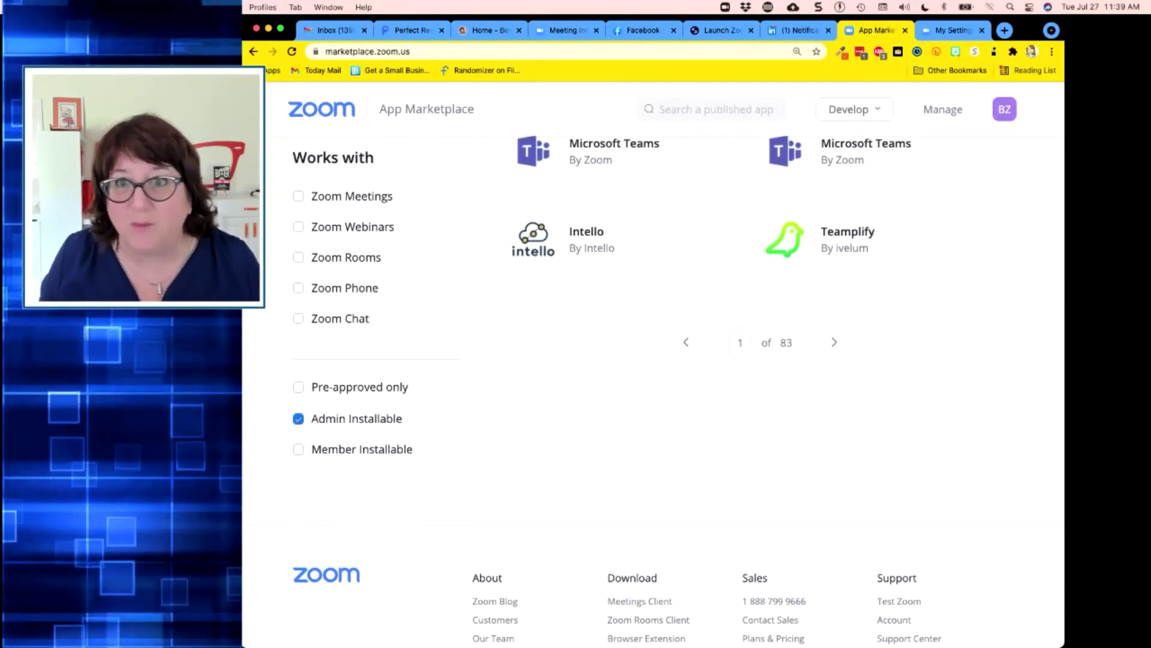
Look through the admin-installable apps across all categories and clear the Admin Installable filter
scroll(622, 441, "down", 1)
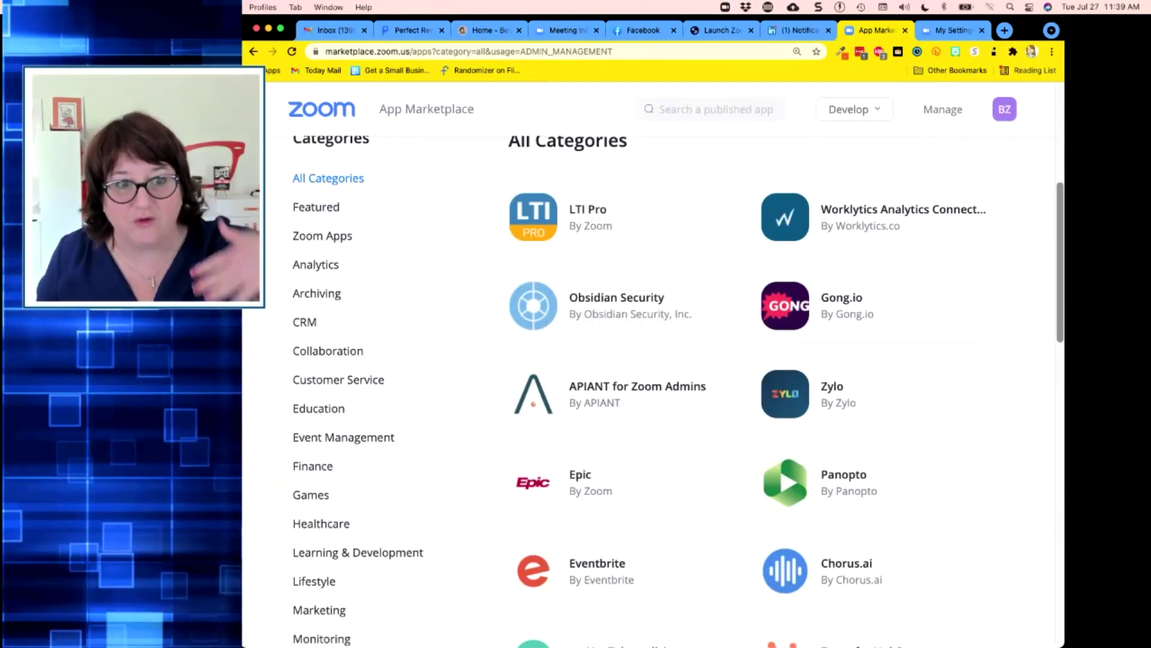
scroll(840, 270, "down", 4)
scroll(839, 269, "down", 9)
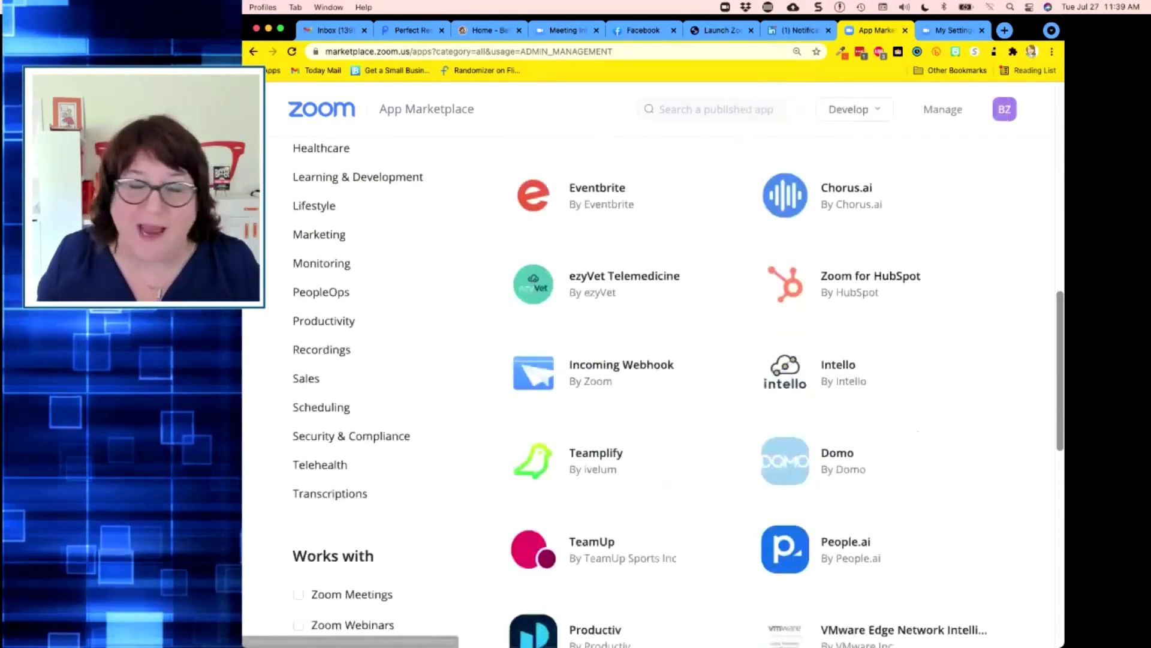
scroll(839, 300, "down", 1)
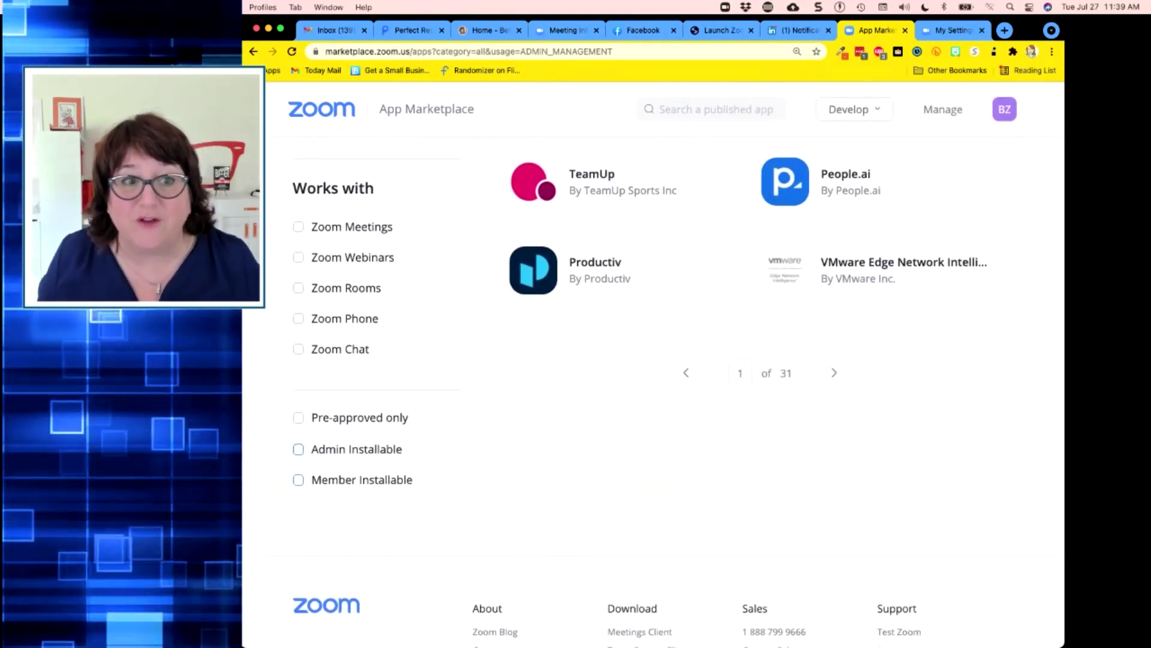
Show the Event Management category and restrict its apps to Member Installable
scroll(353, 474, "up", 13)
left_click(343, 482)
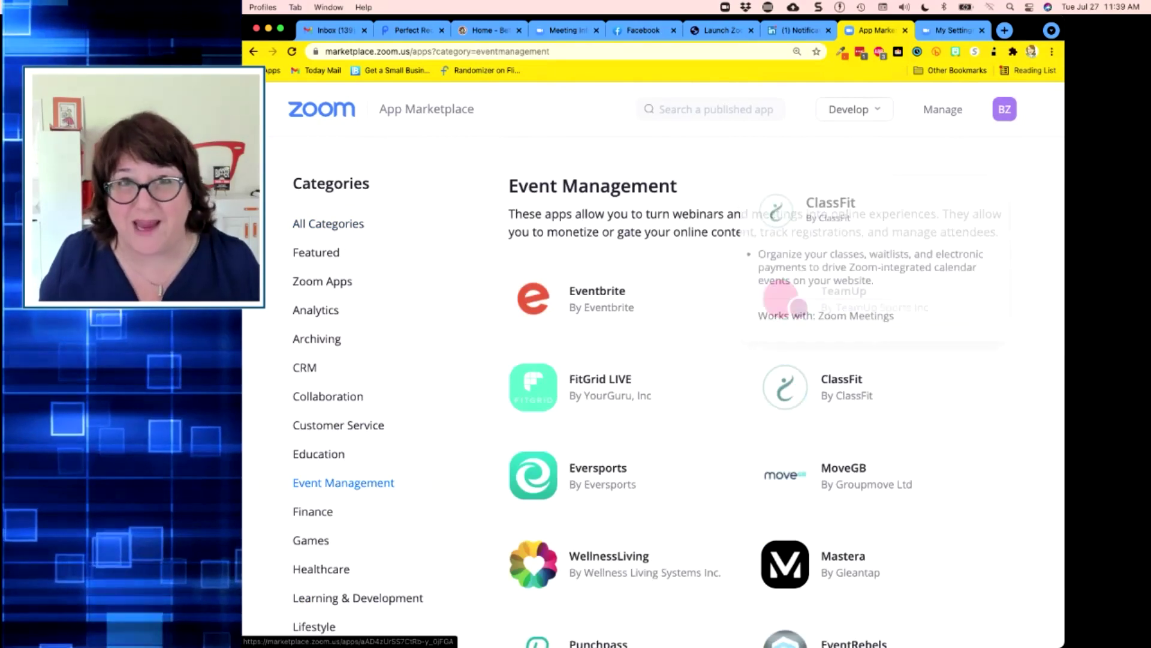
scroll(780, 360, "down", 8)
scroll(780, 360, "down", 6)
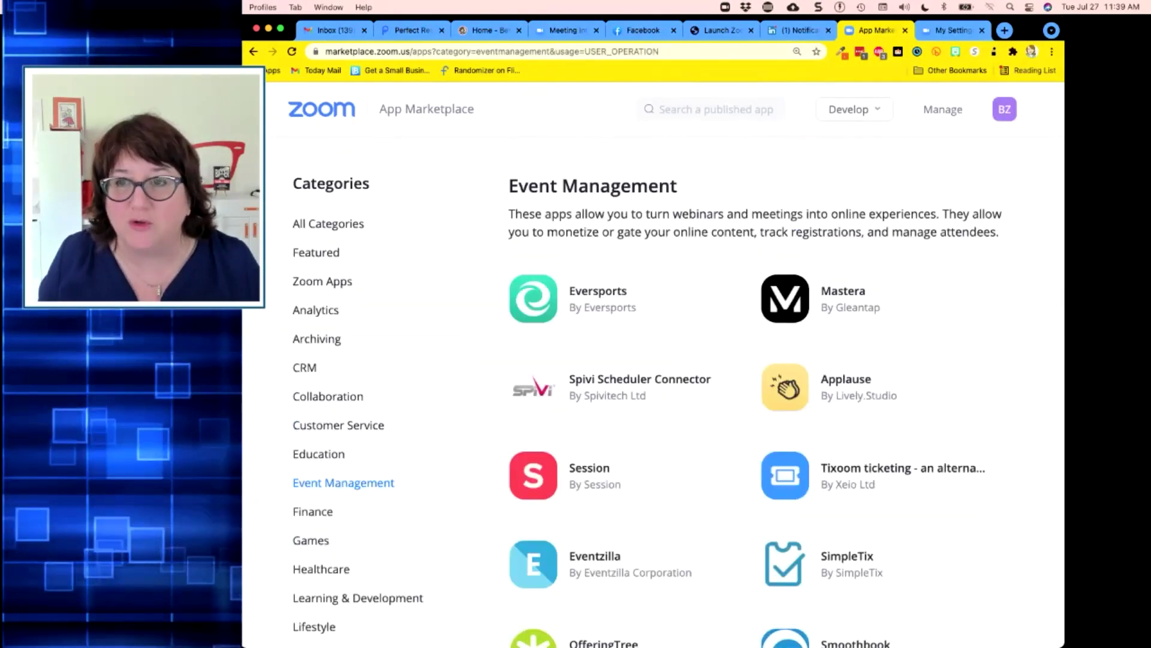
scroll(654, 390, "down", 8)
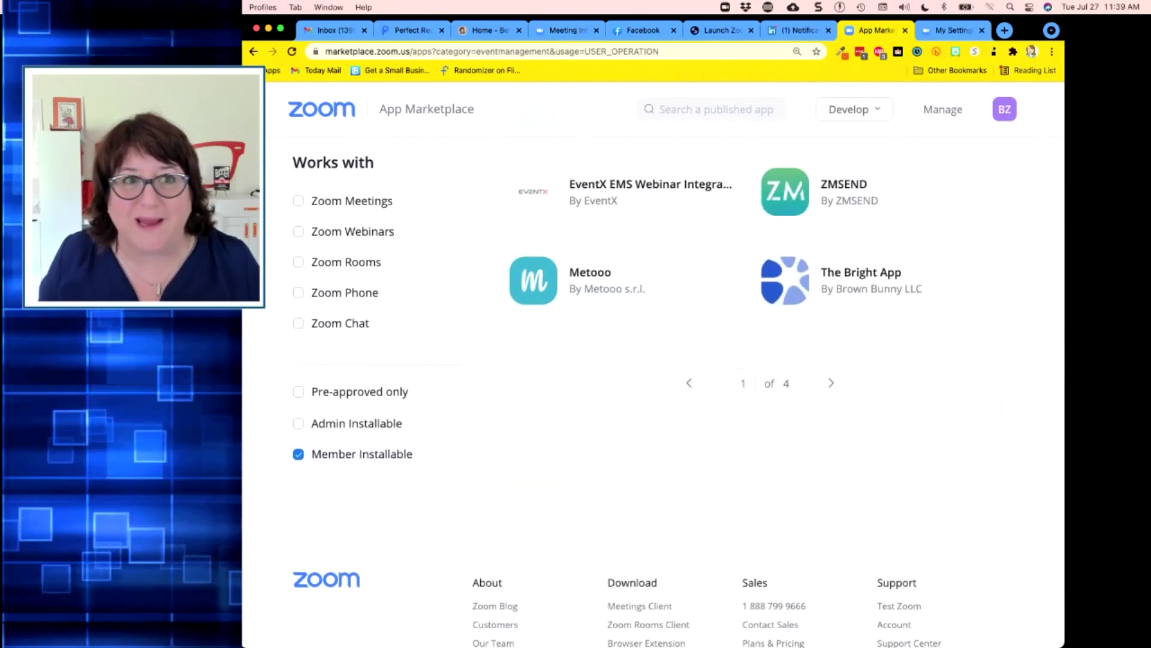
Switch back to All Categories and look through the member-installable apps
scroll(654, 390, "up", 15)
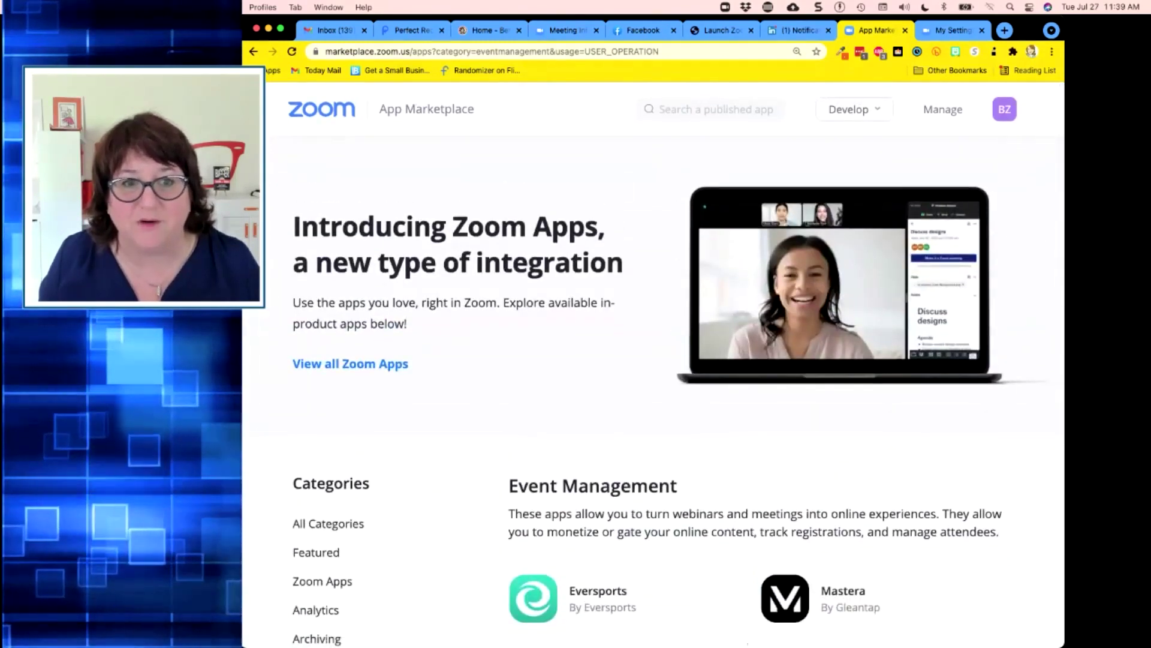
left_click(328, 525)
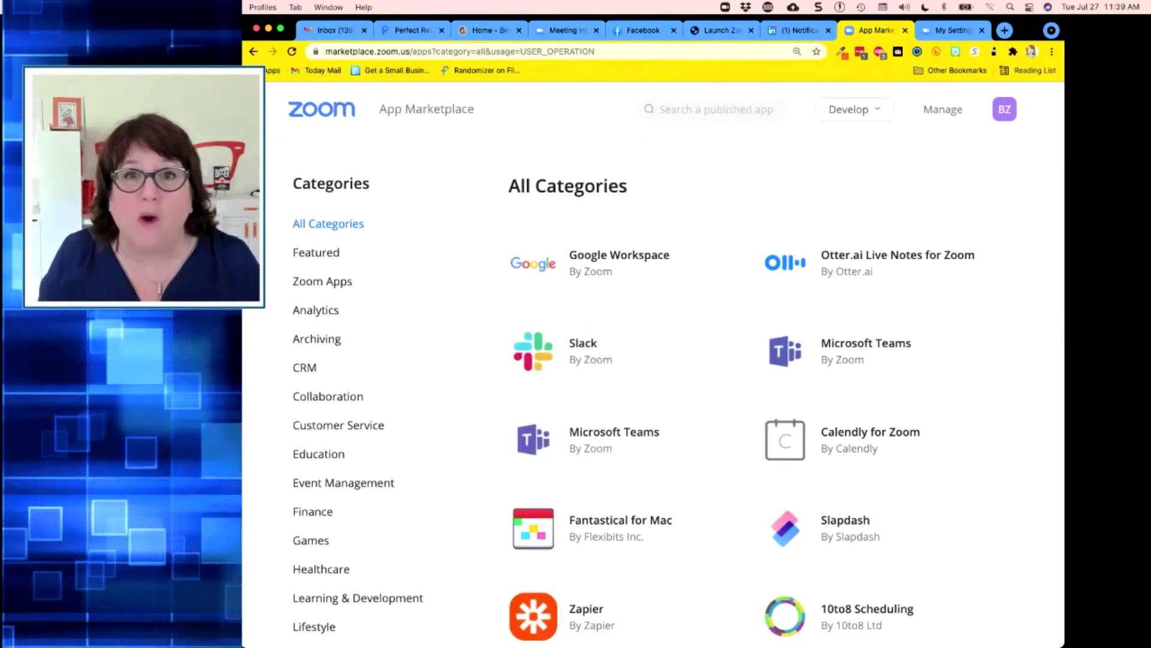
scroll(653, 390, "down", 7)
scroll(654, 390, "down", 6)
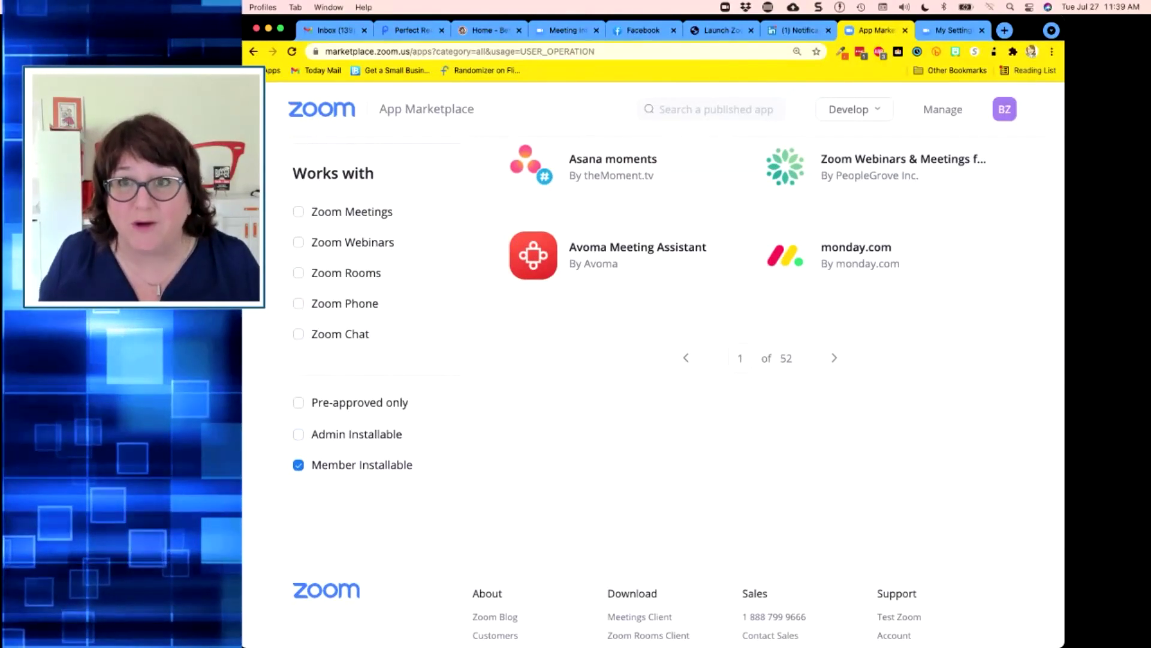
View the monday.com app's detail page and return to the app list
scroll(840, 270, "up", 1)
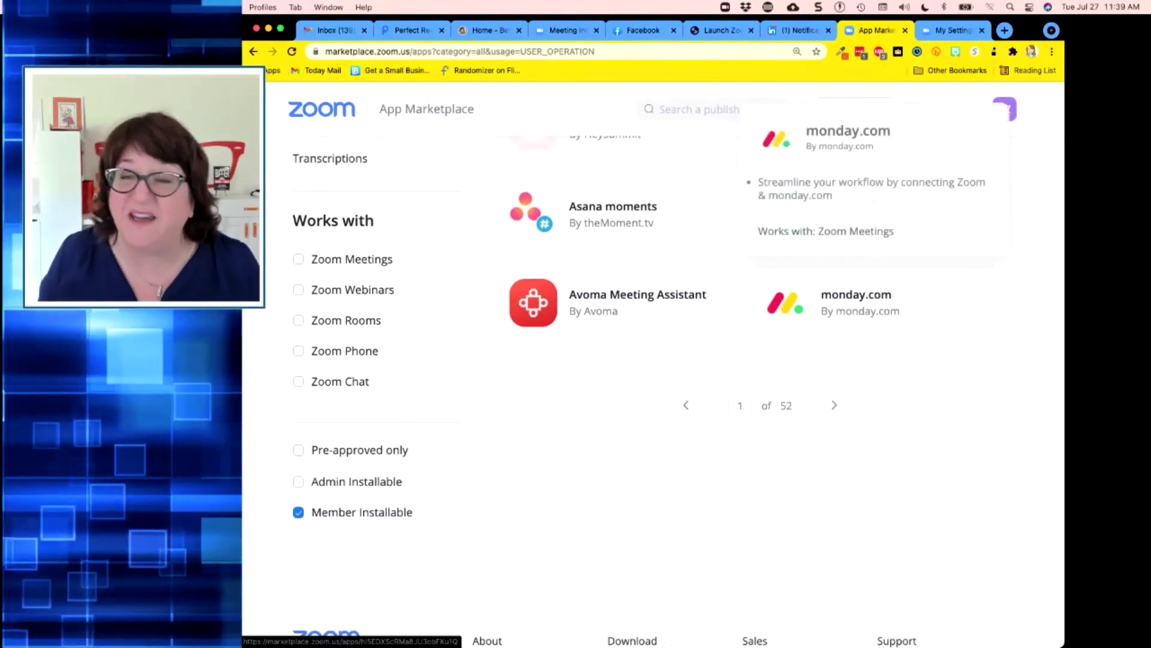
left_click(840, 296)
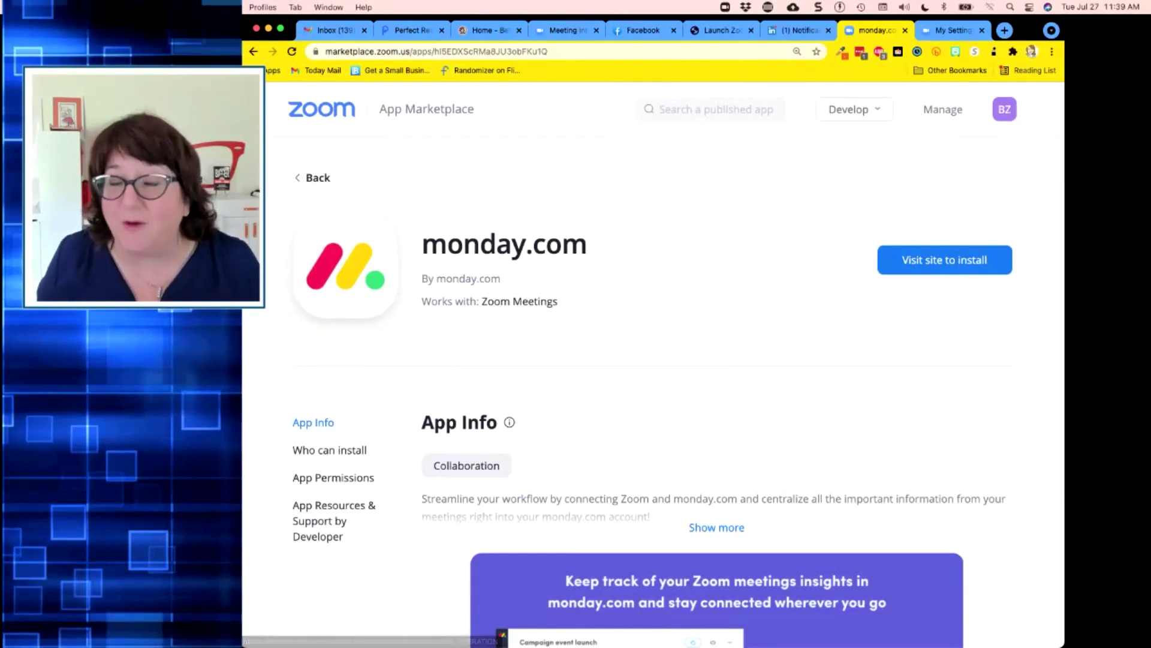
left_click(314, 178)
Add the Pre-approved only filter to the member-installable apps and show the Healthcare category
scroll(624, 324, "down", 1)
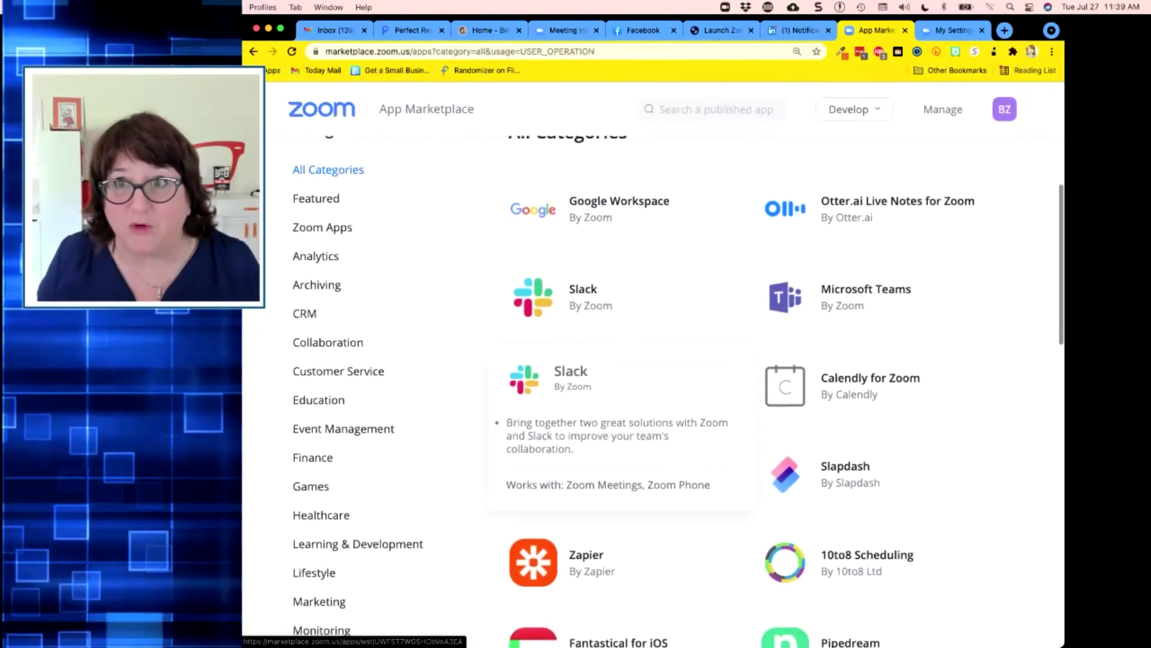
scroll(624, 360, "down", 3)
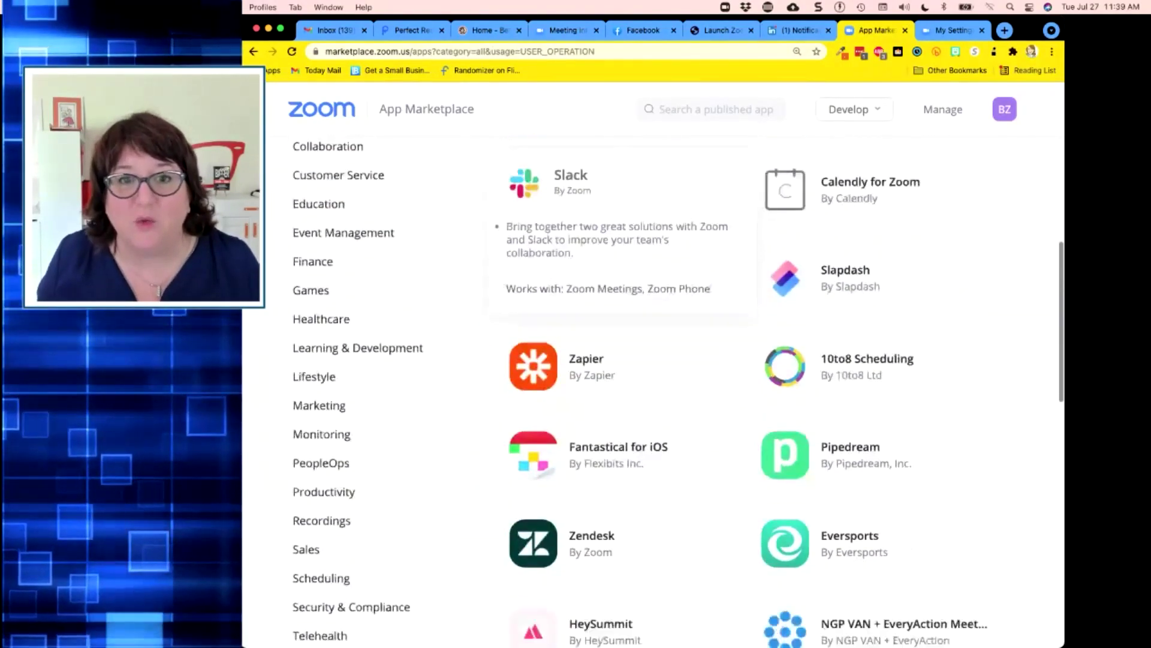
scroll(623, 383, "down", 3)
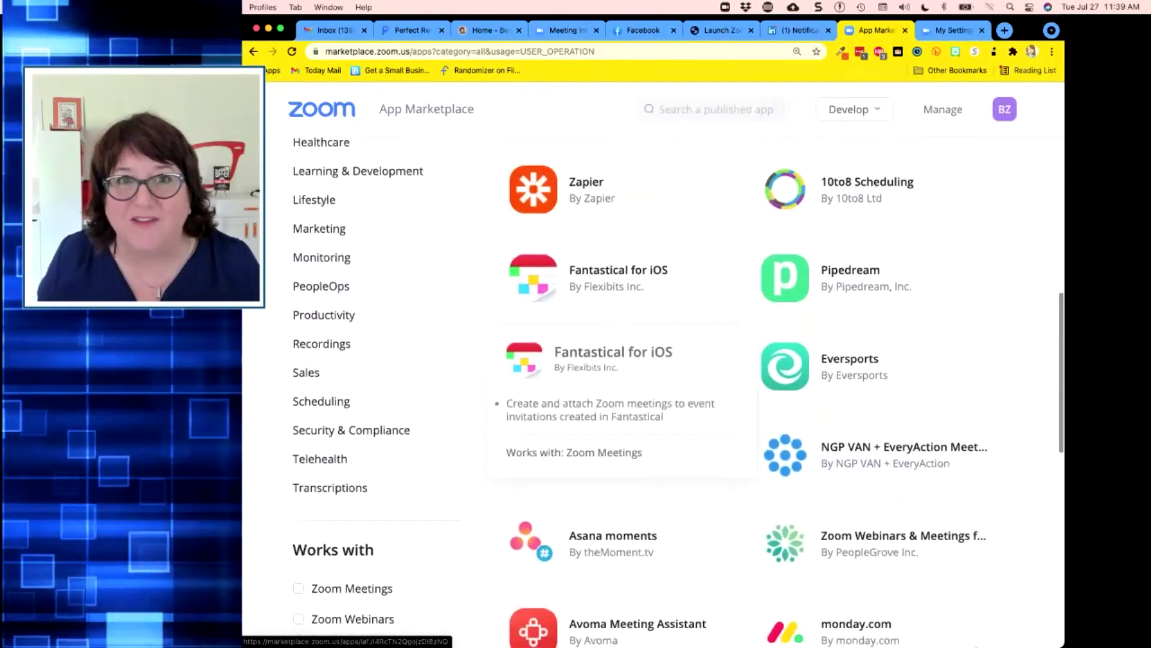
scroll(624, 384, "down", 4)
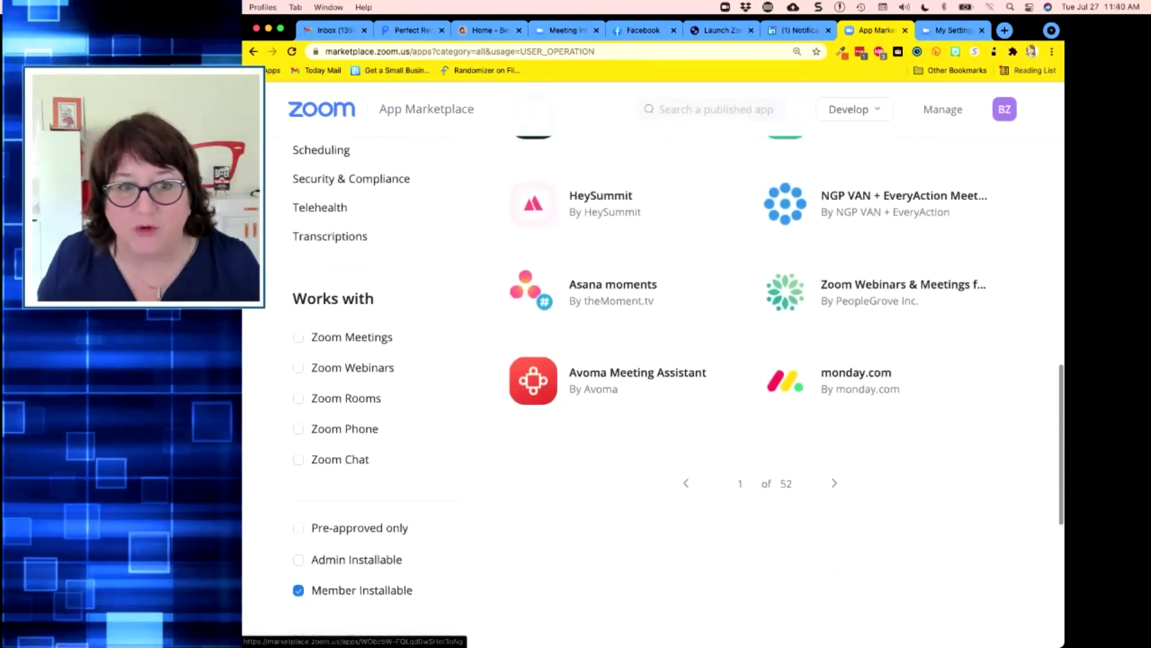
scroll(624, 384, "down", 1)
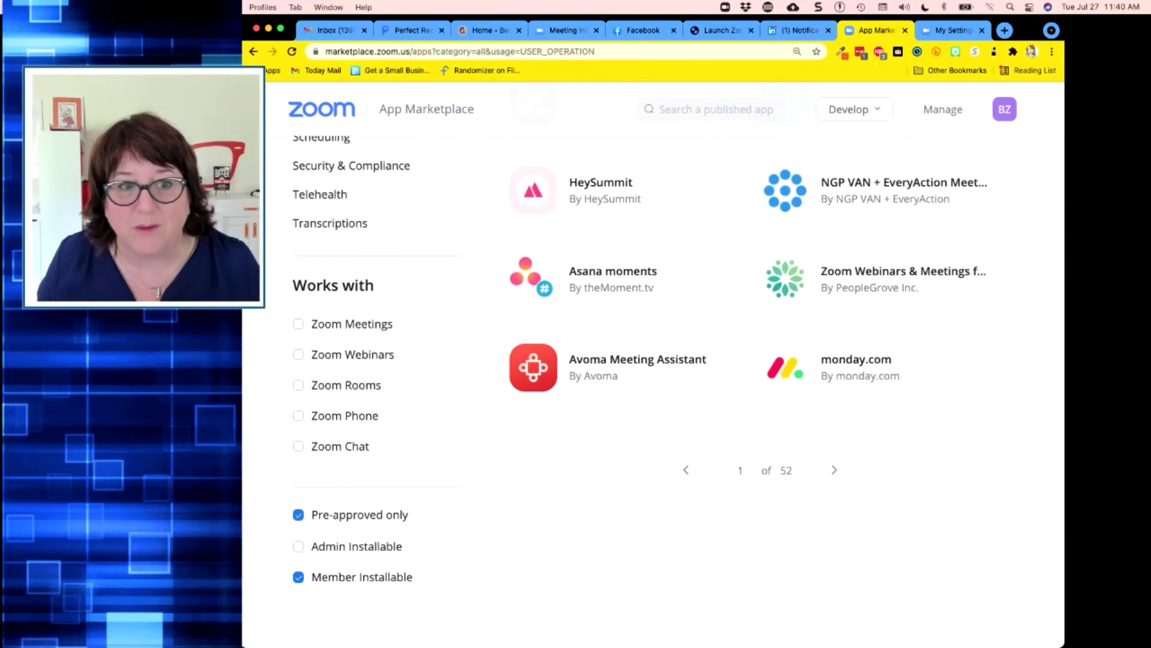
left_click(321, 569)
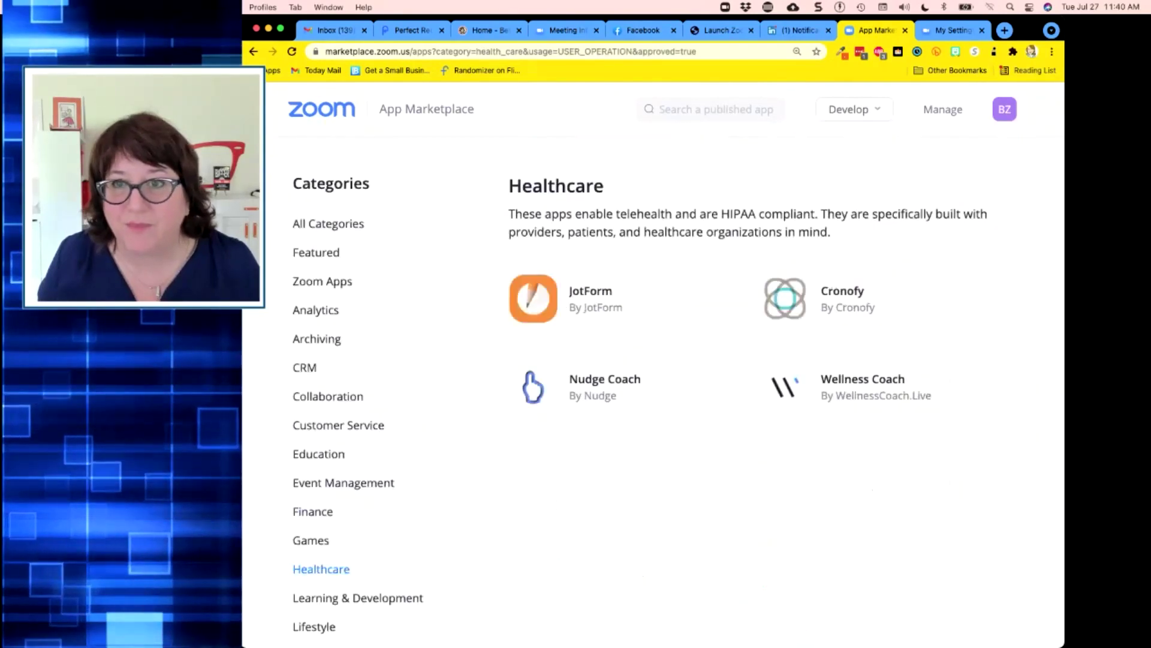
Switch back to All Categories, view the Calendly for Zoom detail page and return to the list
left_click(328, 224)
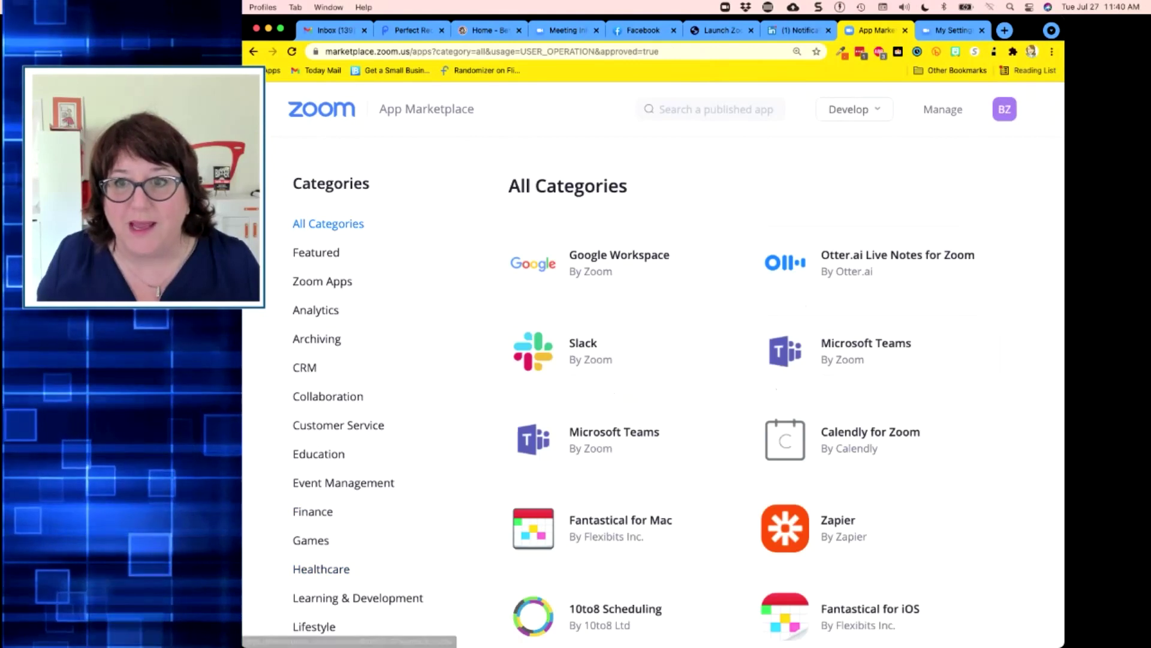
left_click(869, 439)
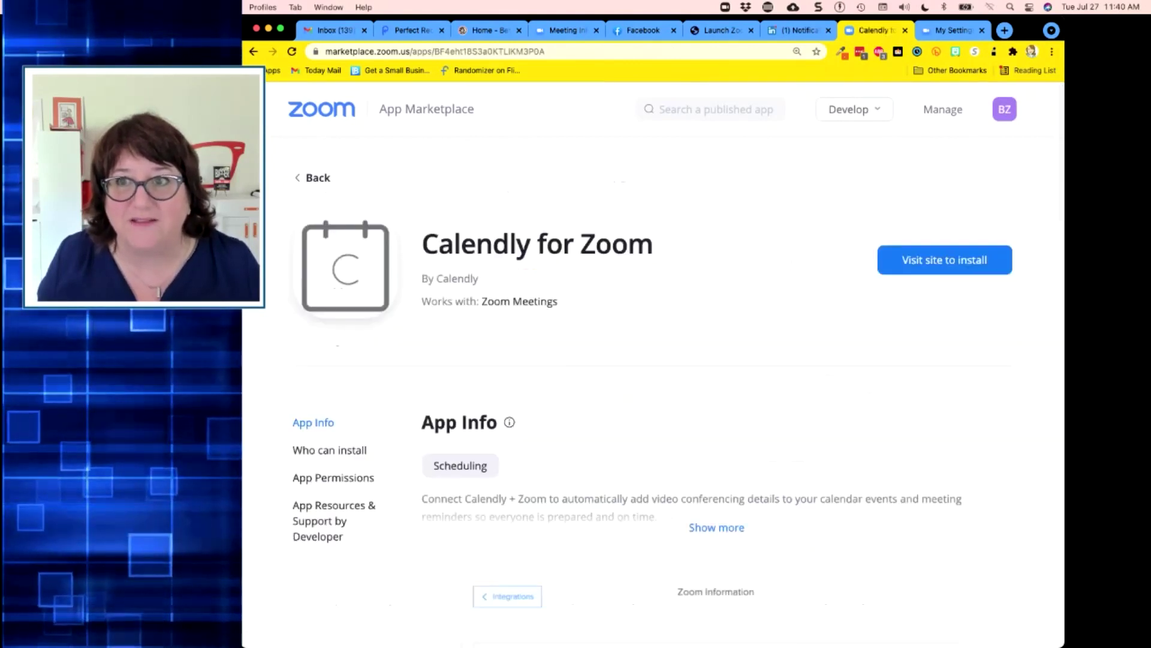
left_click(313, 178)
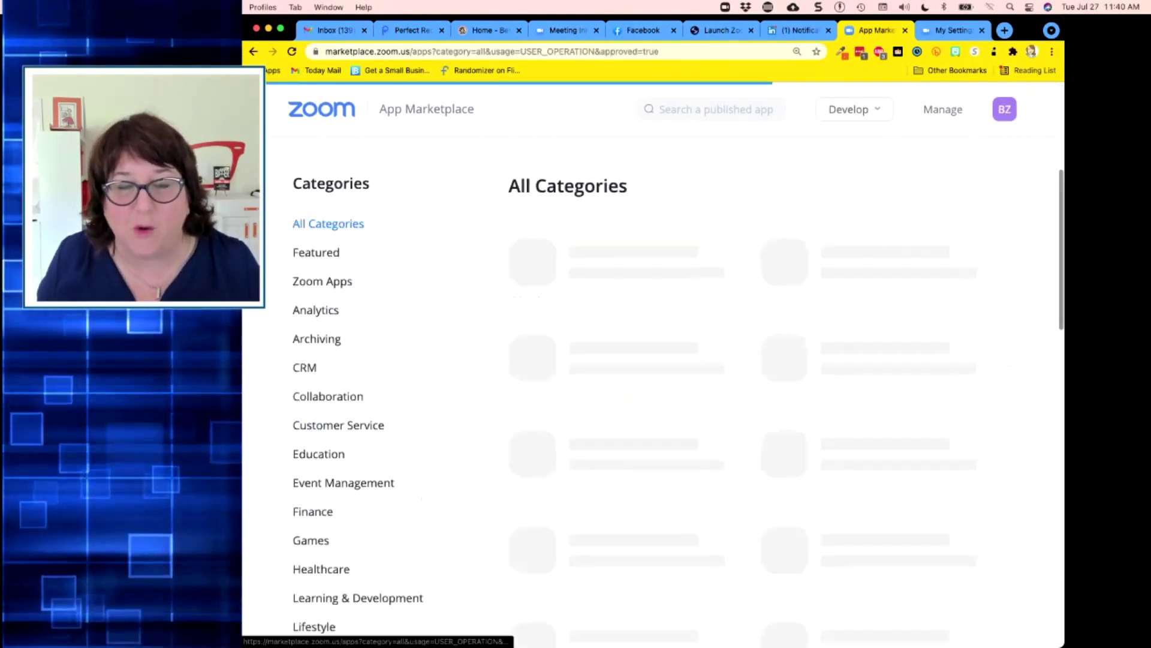
Clear the Member Installable filter, then view the Zoom for HubSpot detail page and return to the list
scroll(654, 384, "down", 2)
scroll(654, 384, "down", 10)
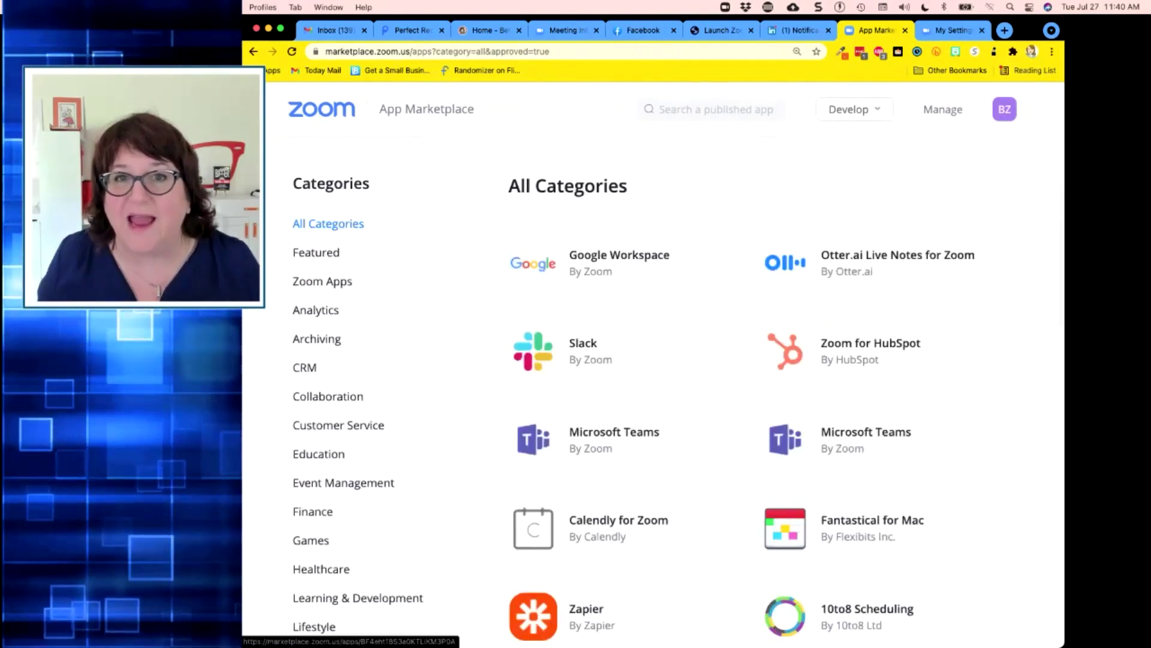
left_click(864, 350)
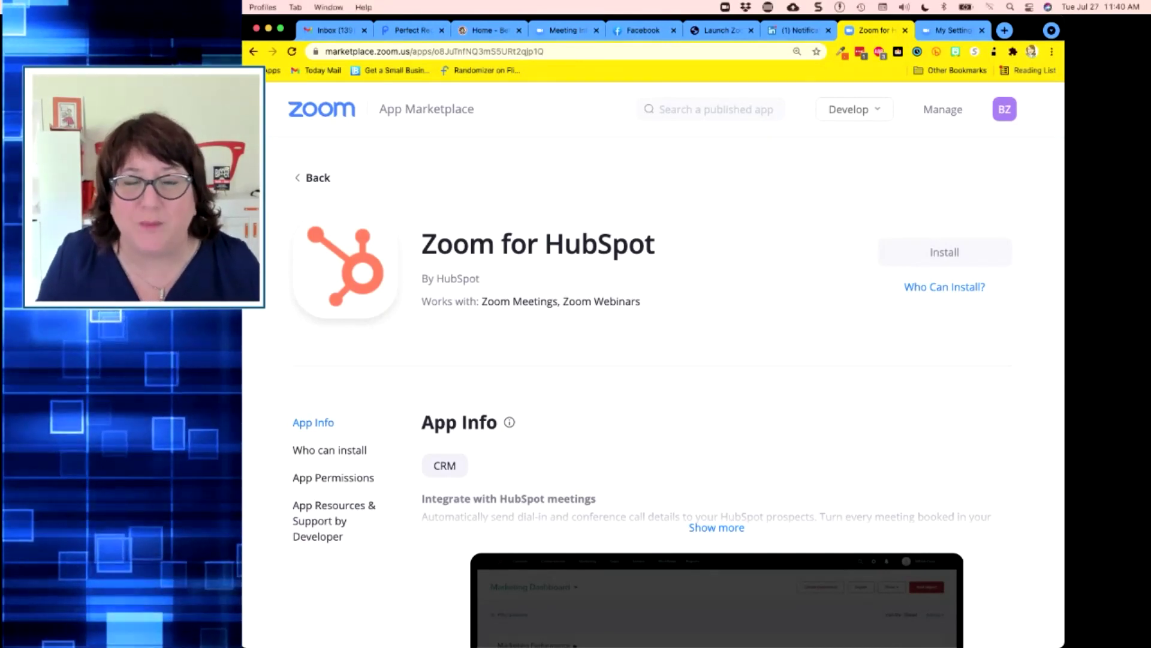
left_click(317, 178)
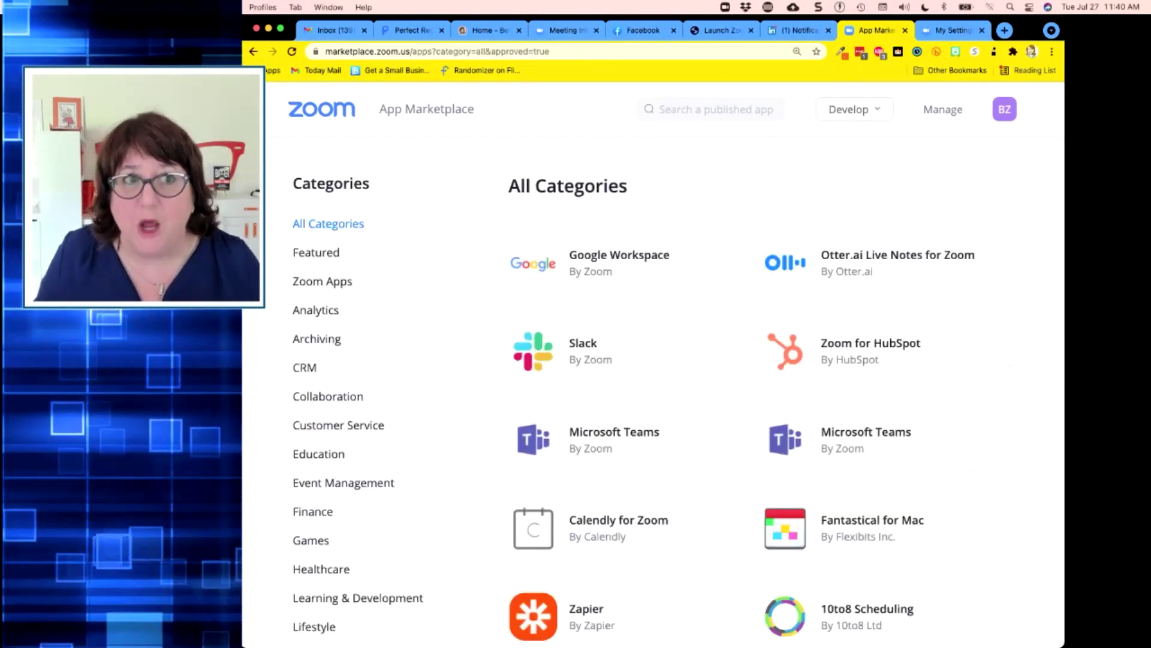
Narrow the pre-approved apps to the CRM category
scroll(654, 390, "down", 2)
scroll(654, 389, "down", 2)
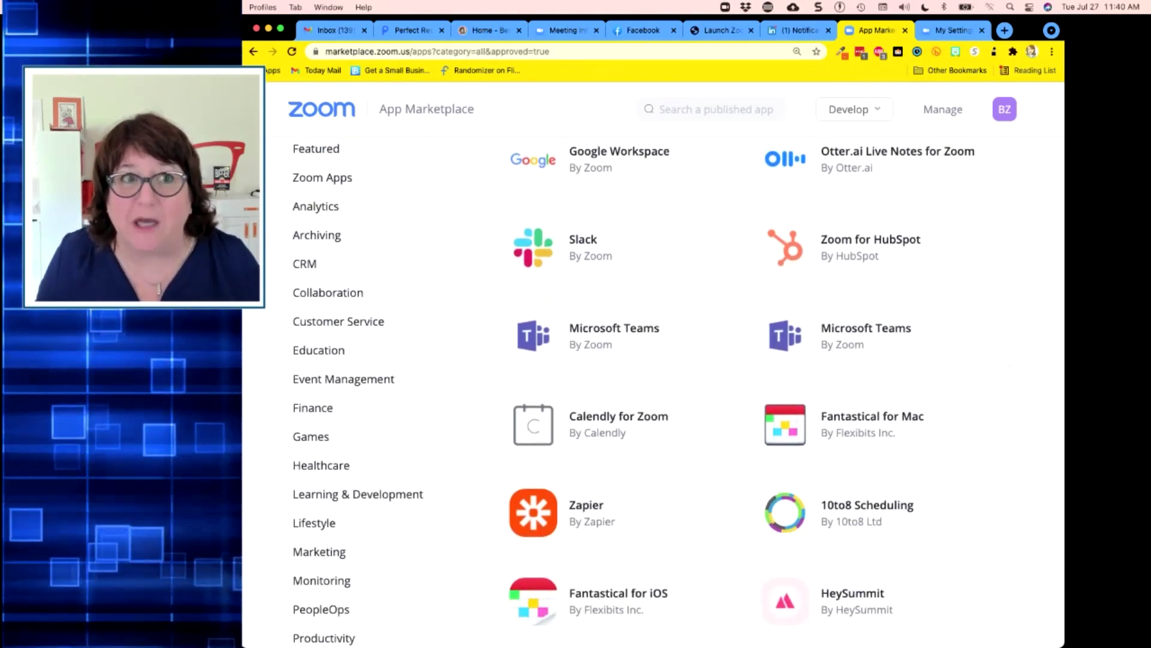
left_click(305, 264)
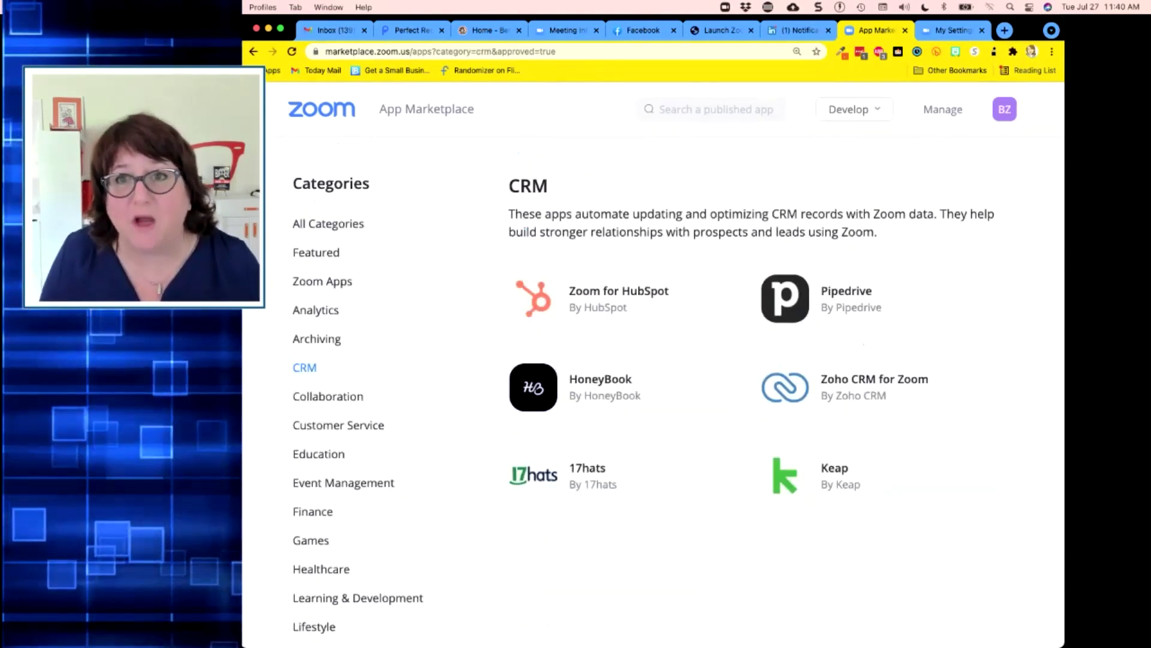
Clear the Pre-approved only filter so the CRM category lists all its apps
scroll(654, 389, "down", 3)
scroll(654, 390, "down", 10)
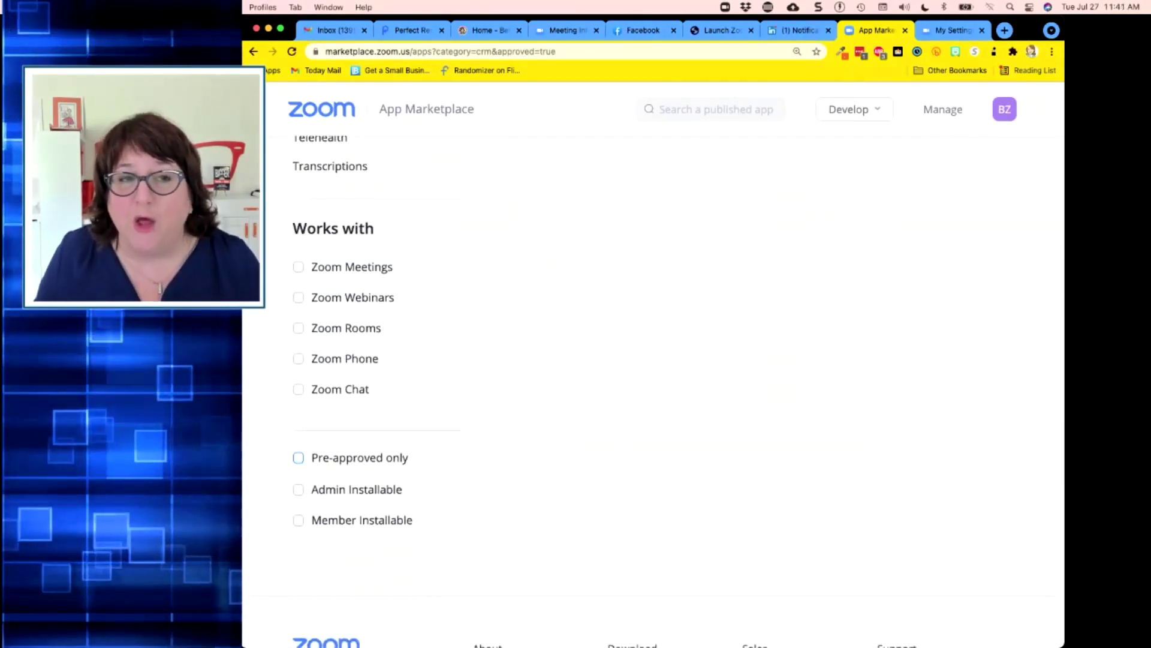
scroll(653, 389, "up", 15)
scroll(654, 390, "down", 2)
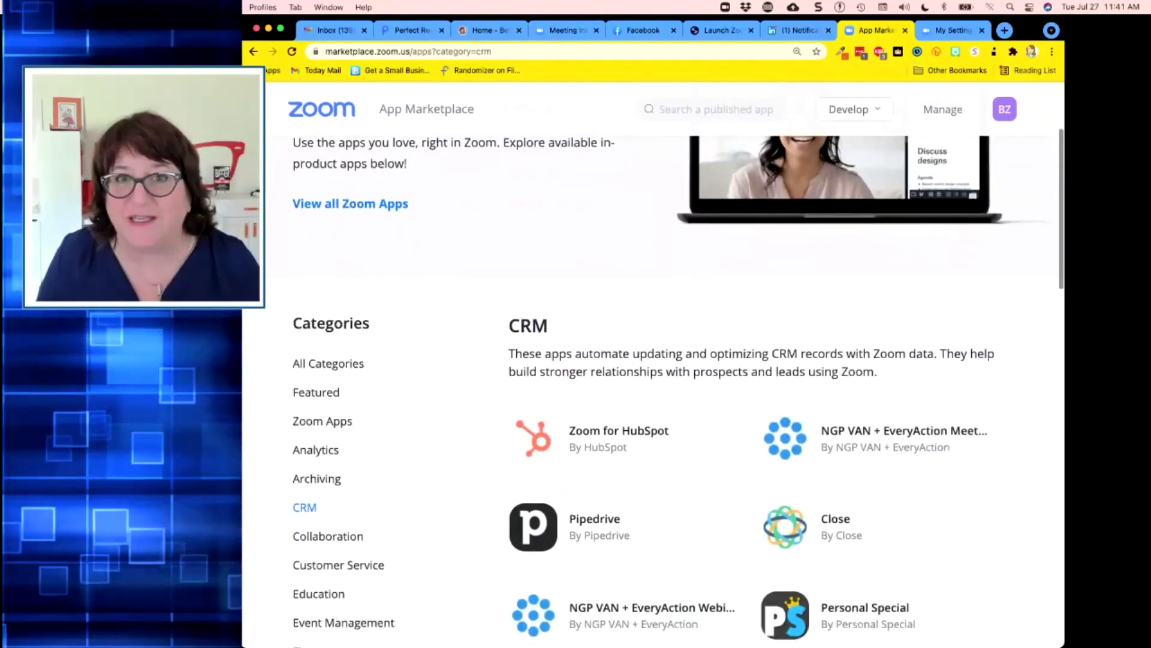
scroll(653, 390, "down", 2)
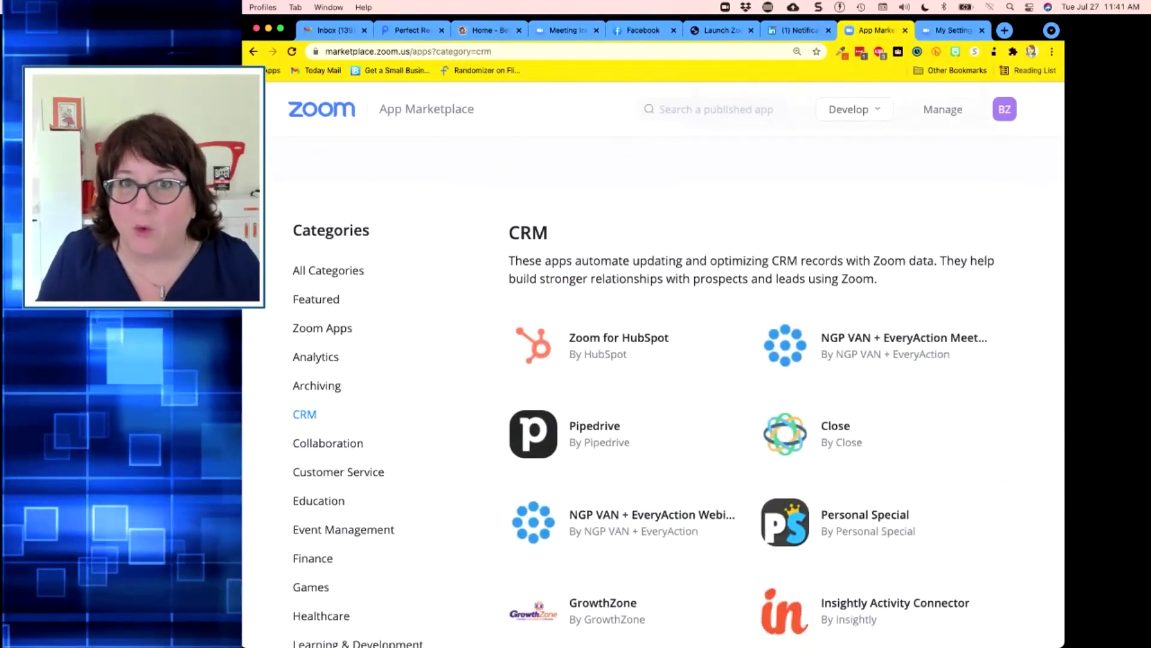
Examine the summaries of CRM apps such as Zoom for HubSpot, Pipedrive, Close and Bitconf - Bitrix24
mouse_move(619, 344)
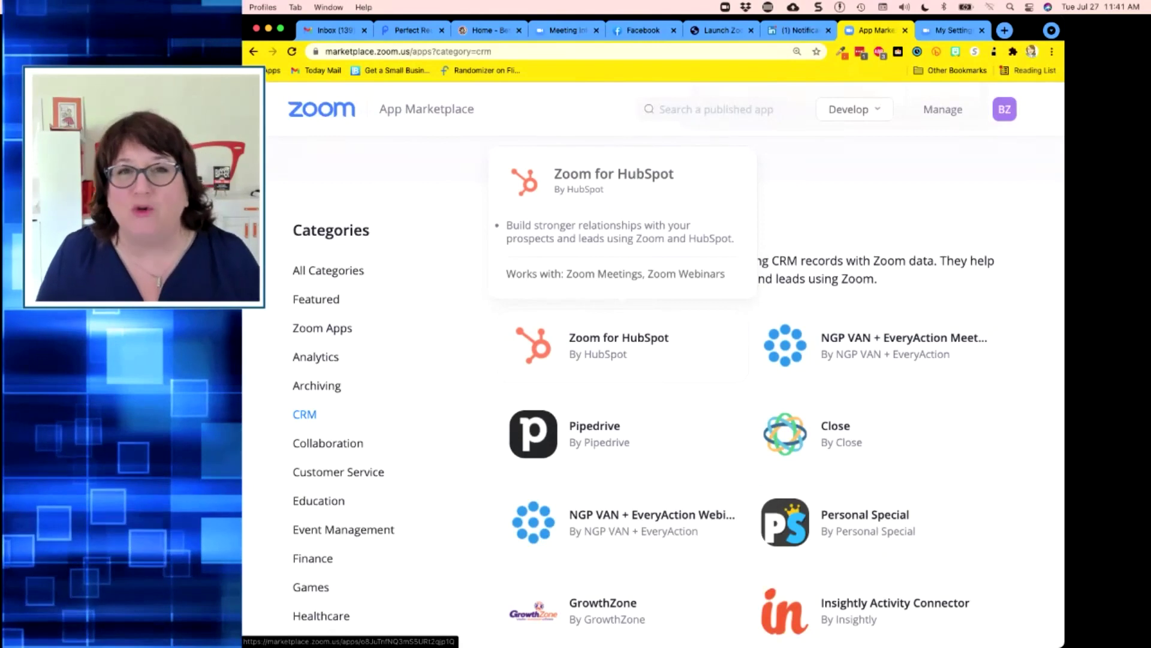
mouse_move(594, 433)
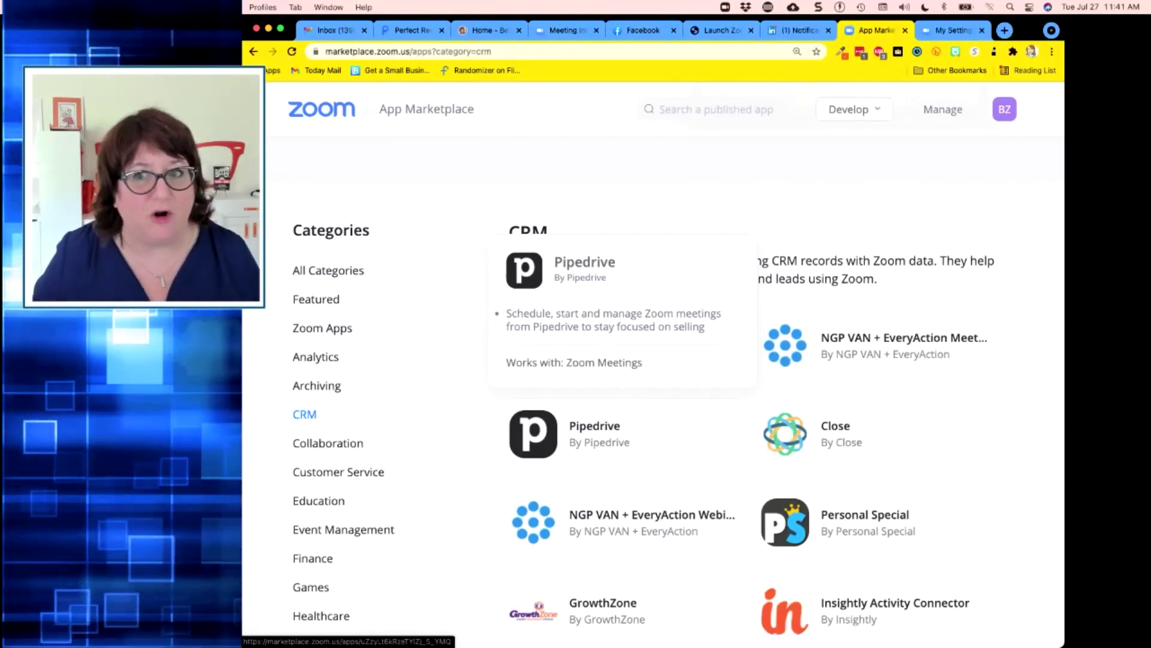
mouse_move(803, 432)
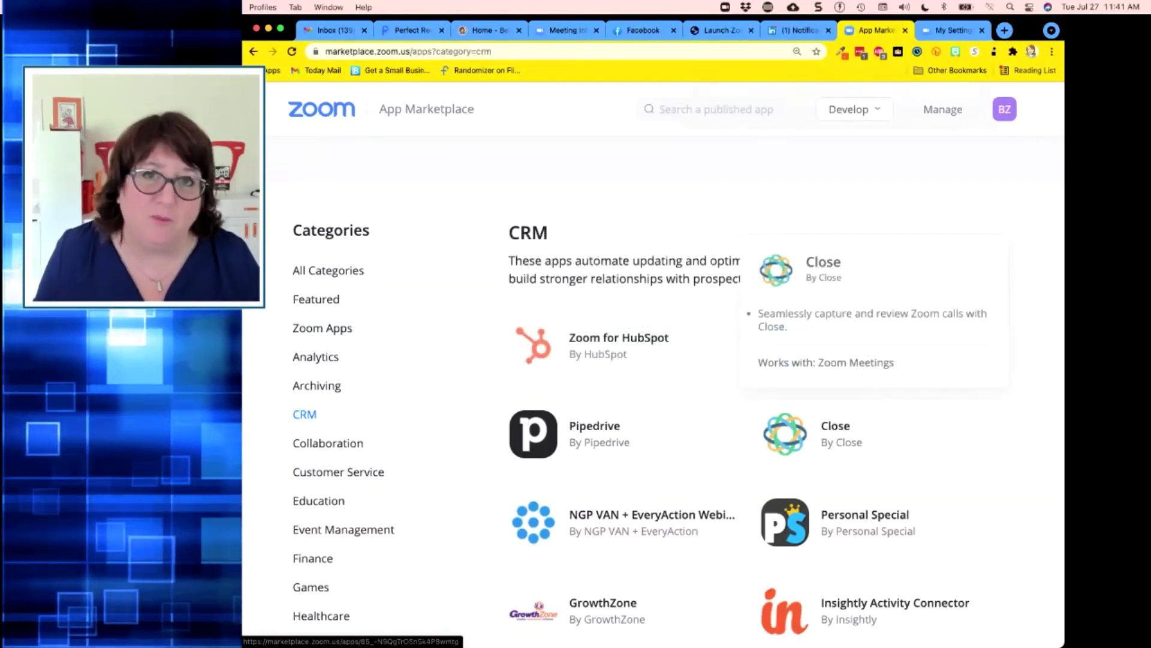
scroll(804, 432, "down", 1)
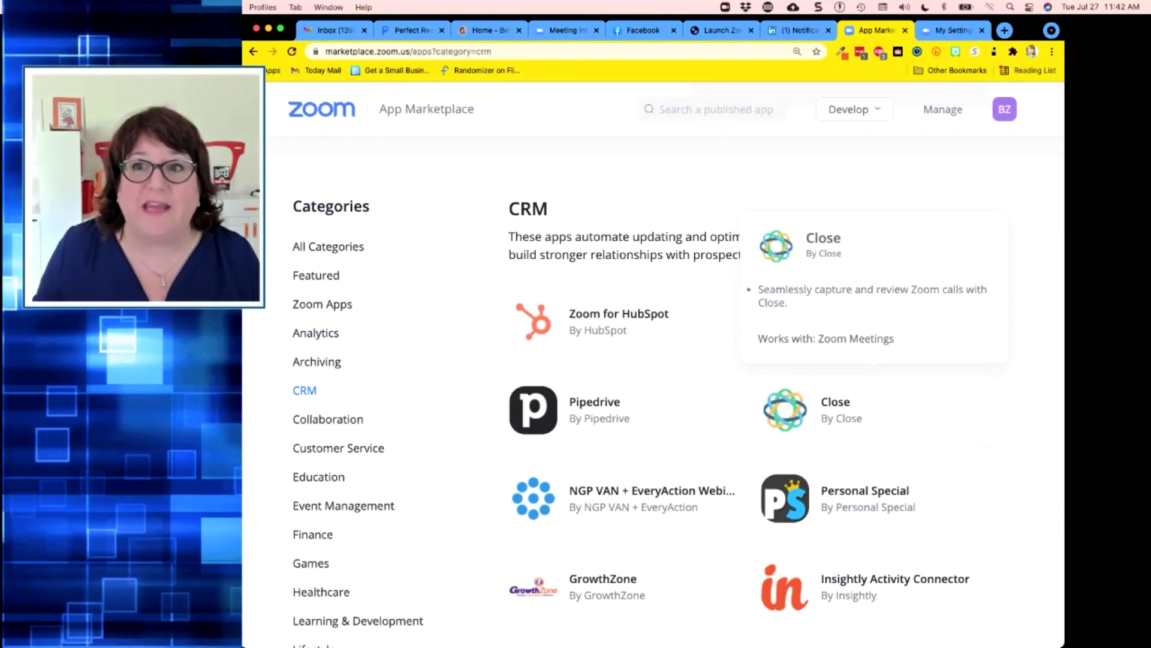
scroll(804, 432, "down", 5)
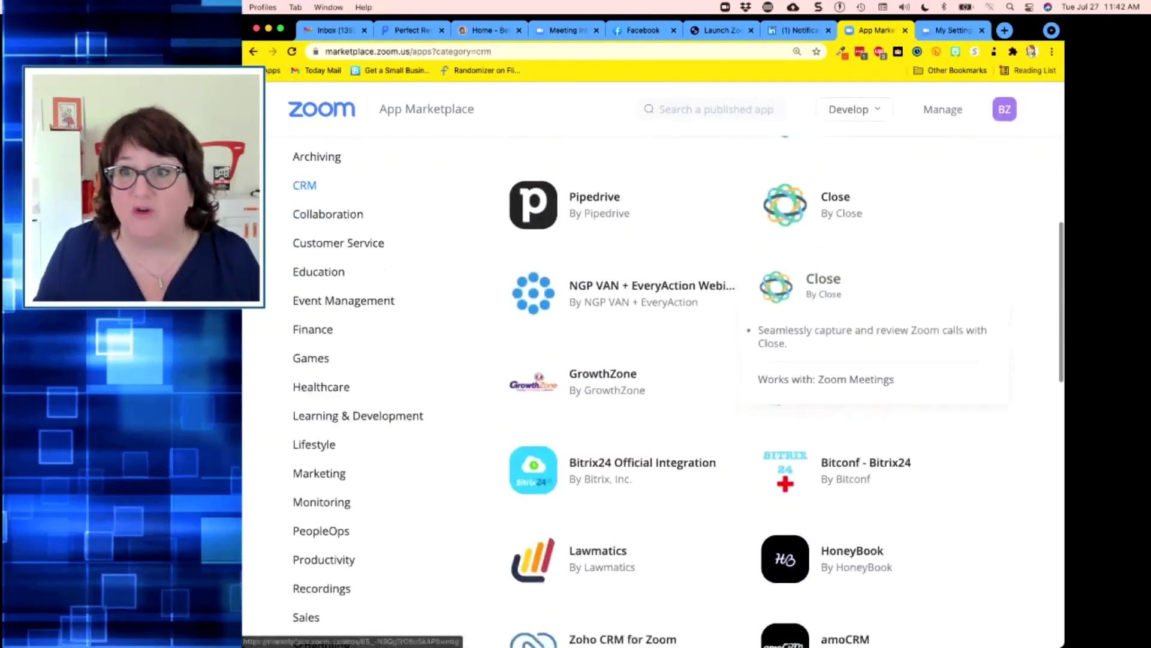
mouse_move(840, 446)
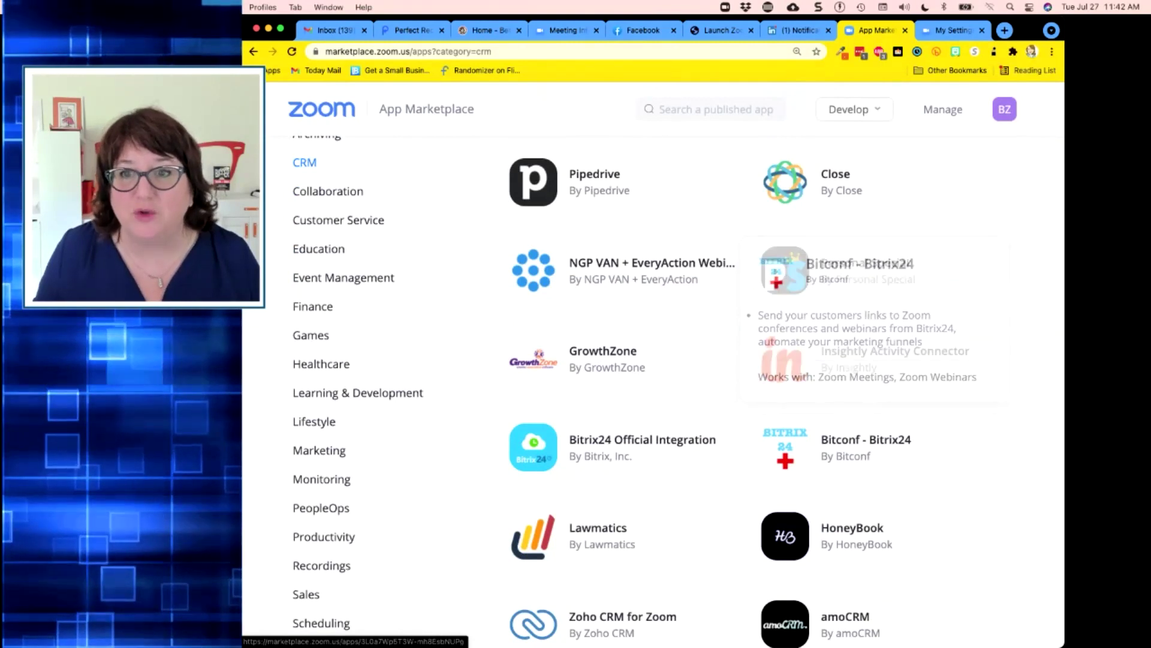
mouse_move(852, 534)
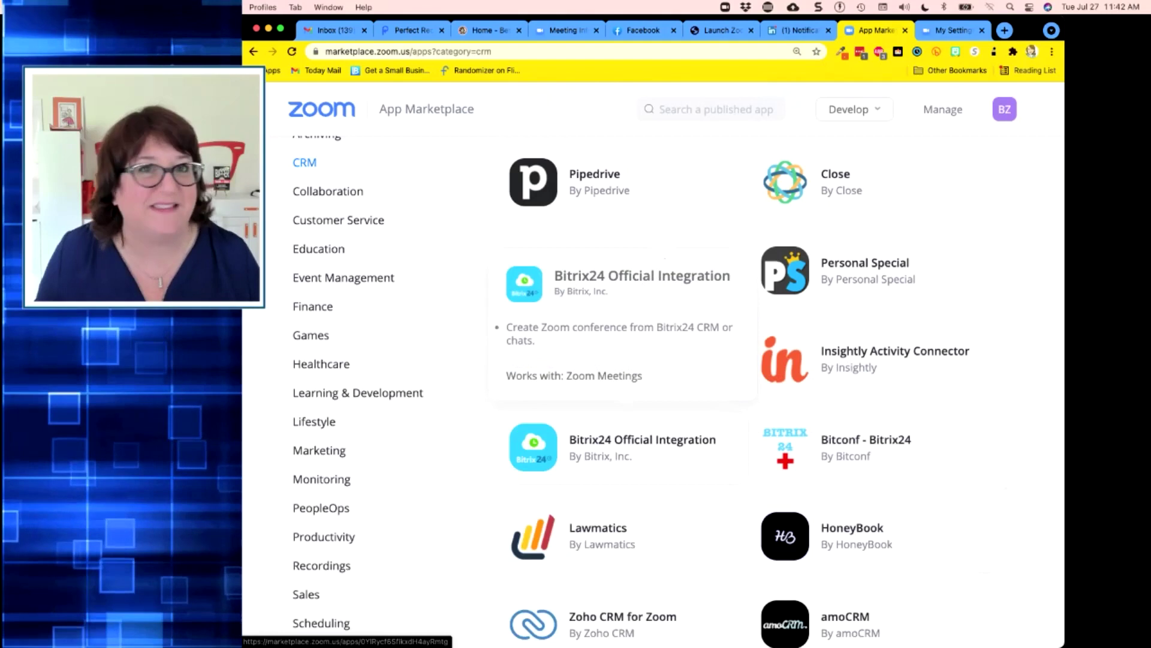
Look through the CRM app list, including Lawmatics, Zoho CRM for Zoom, AXLE and HoneyBook
scroll(617, 447, "down", 3)
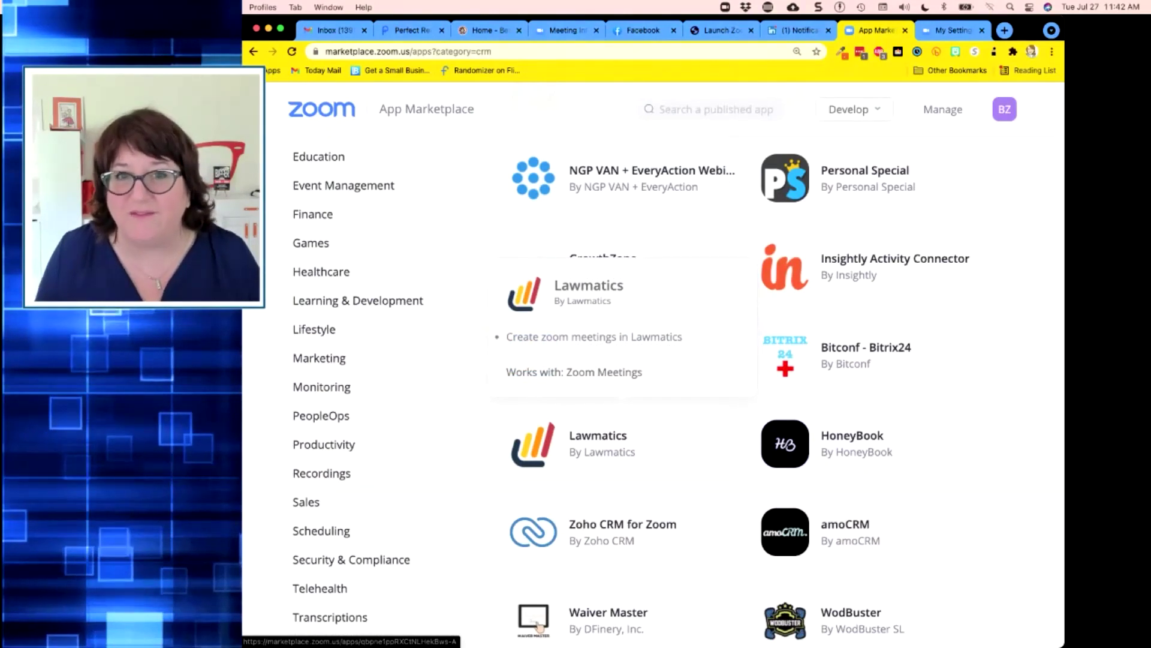
scroll(617, 447, "down", 3)
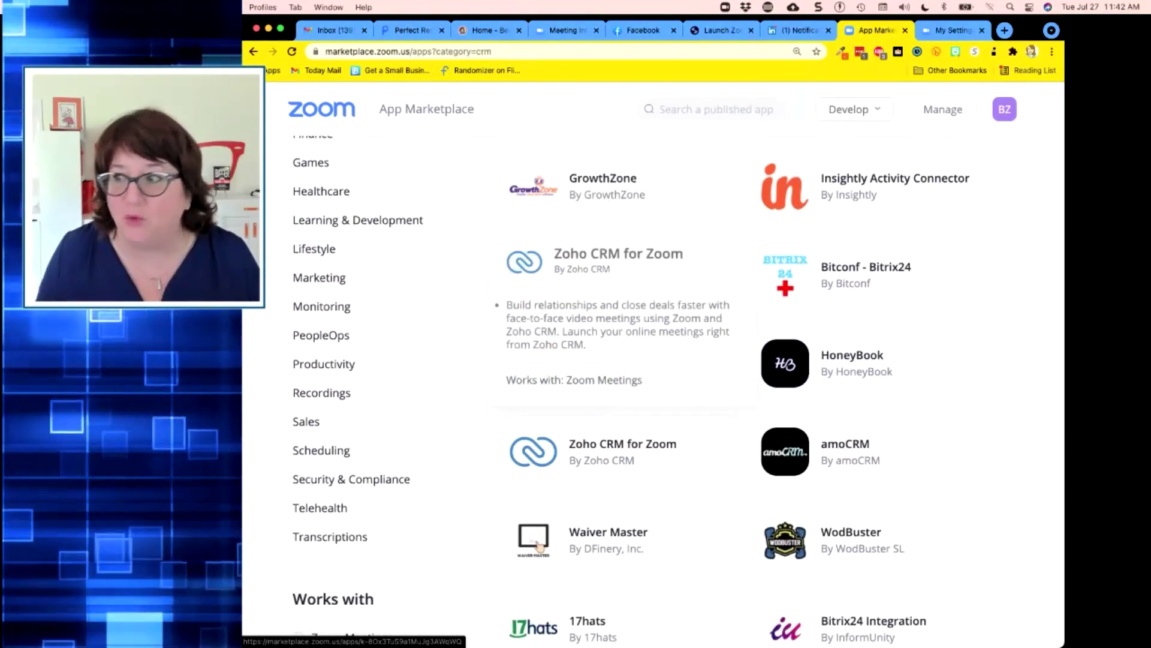
scroll(618, 390, "down", 6)
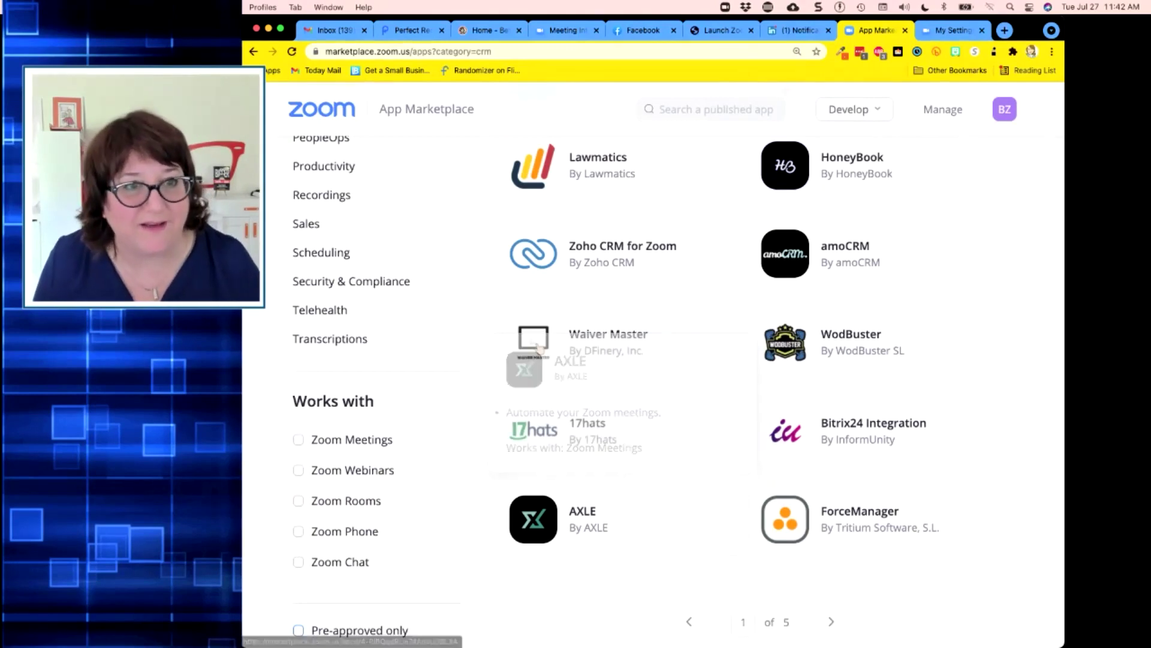
scroll(540, 527, "up", 3)
scroll(540, 526, "up", 5)
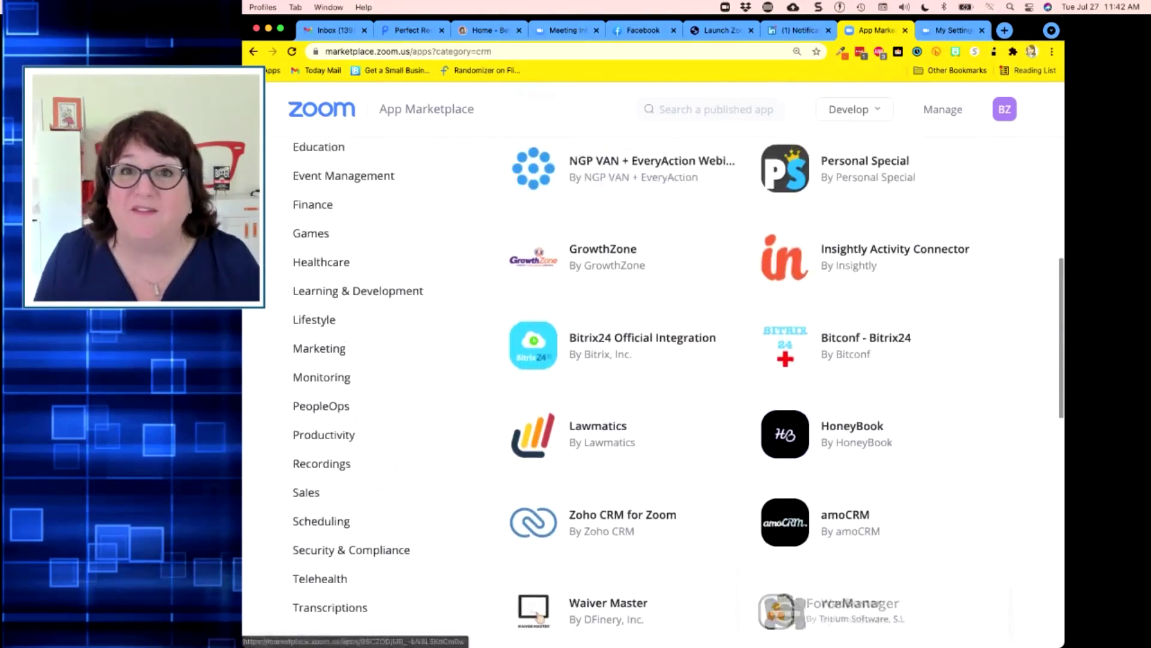
scroll(540, 526, "up", 5)
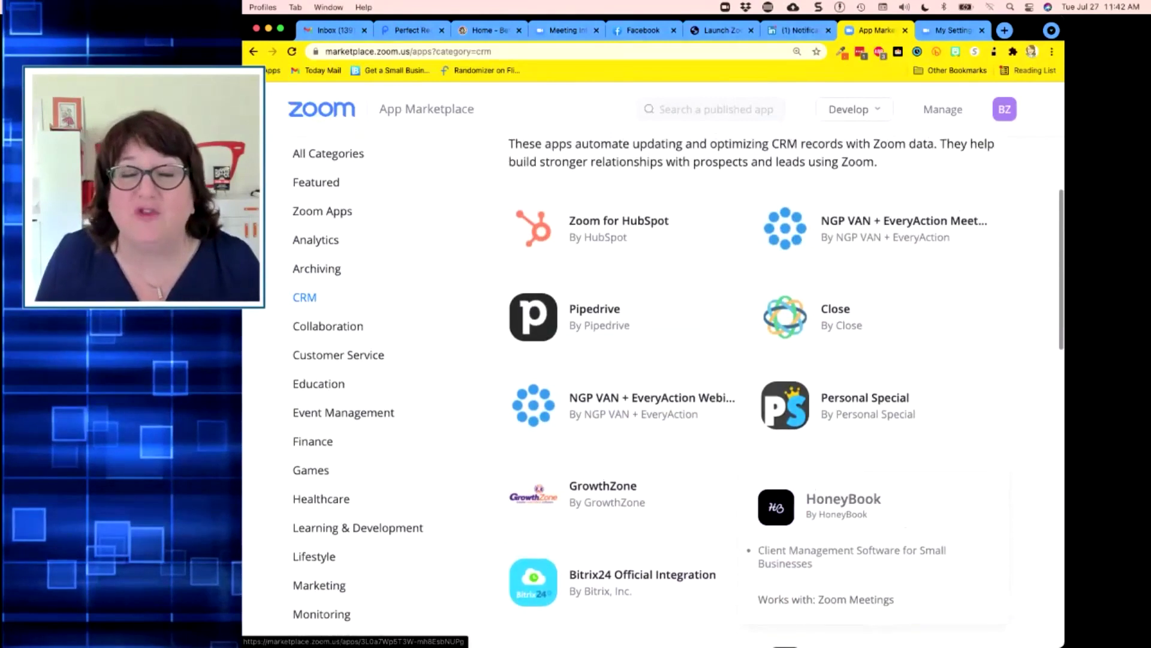
View the Personal Special app's detail page, then return to the CRM list
scroll(540, 527, "down", 4)
scroll(540, 527, "down", 1)
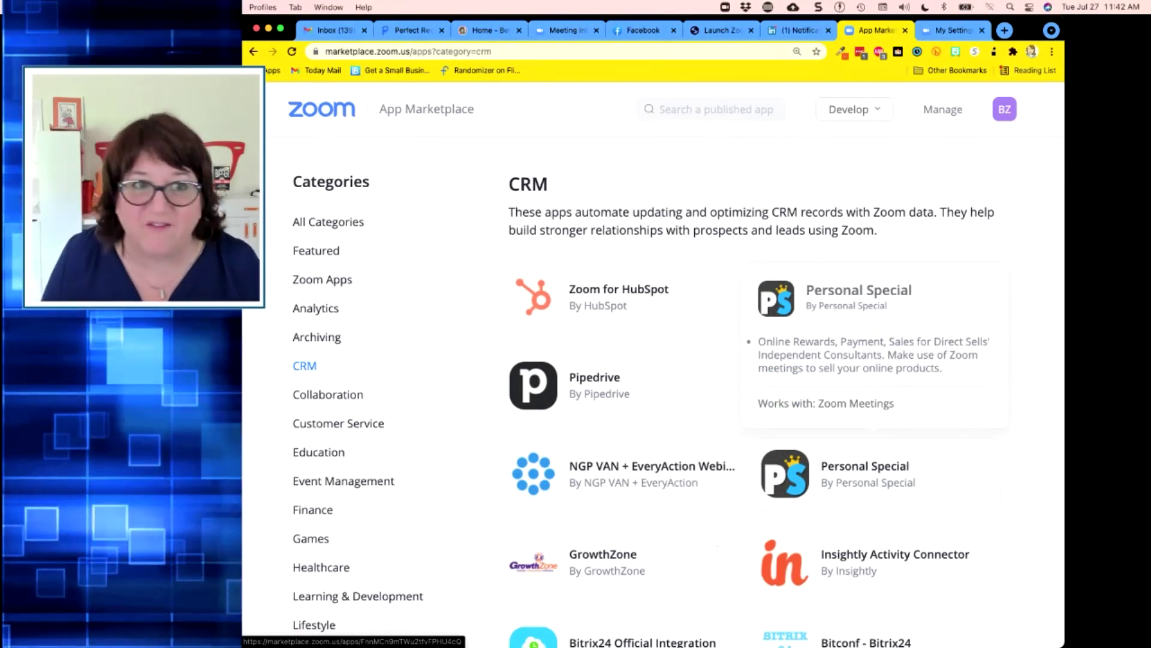
left_click(865, 471)
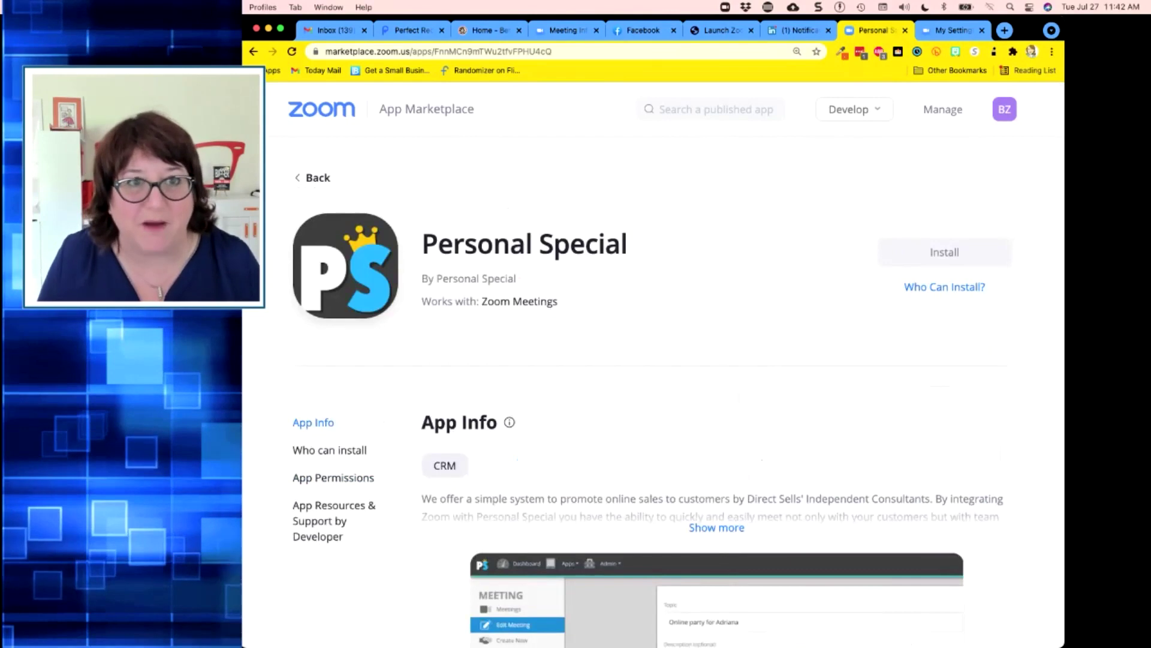
left_click(313, 177)
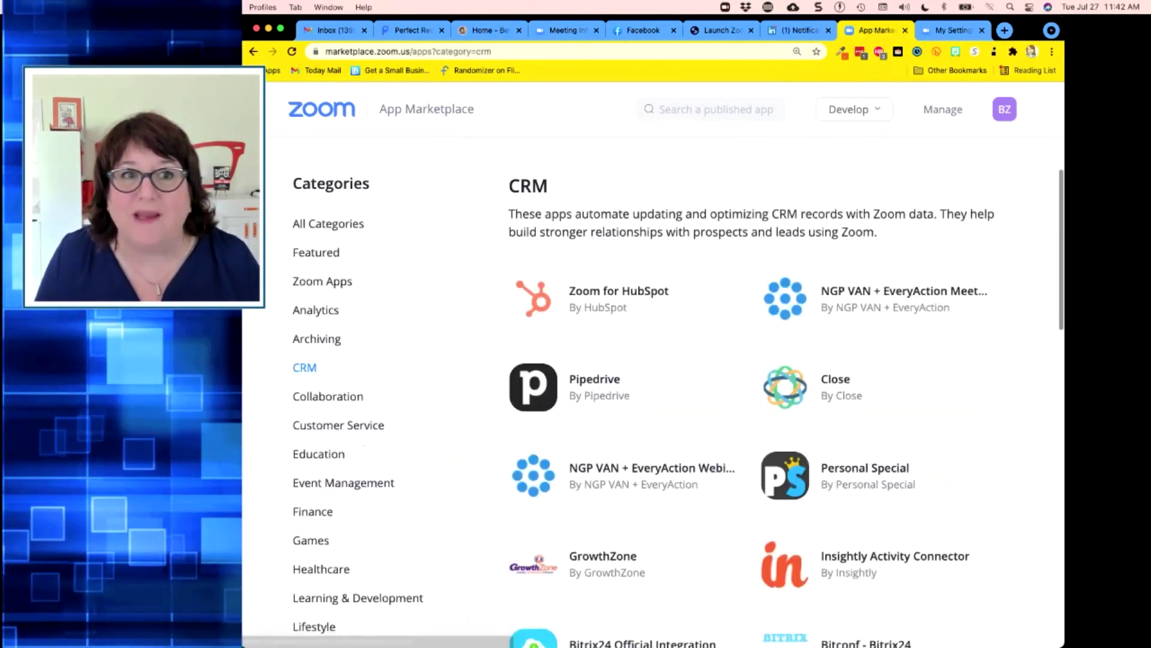
Switch the app listing from the CRM category to the Recordings category
scroll(665, 384, "down", 1)
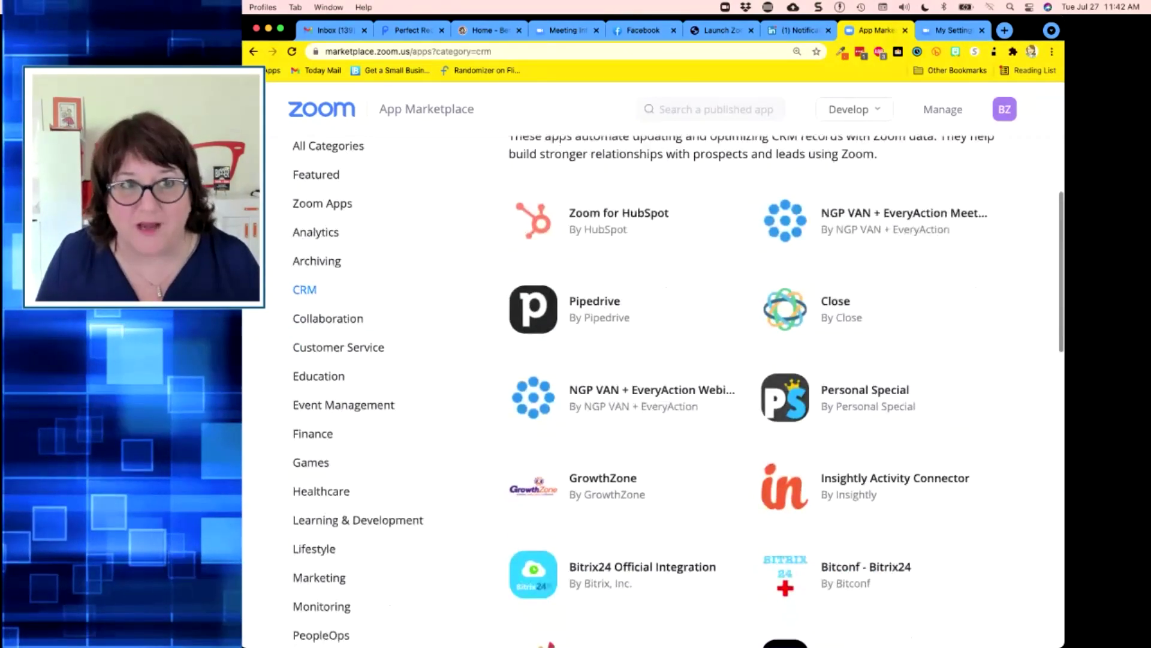
scroll(654, 384, "down", 1)
scroll(653, 390, "down", 3)
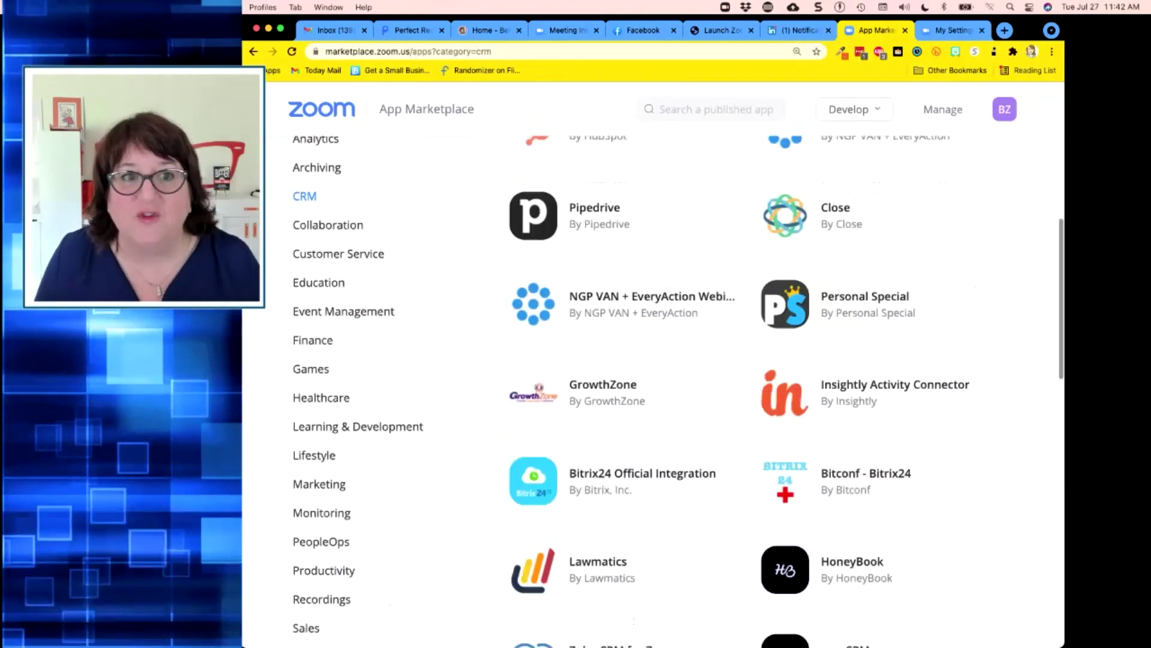
scroll(540, 555, "down", 2)
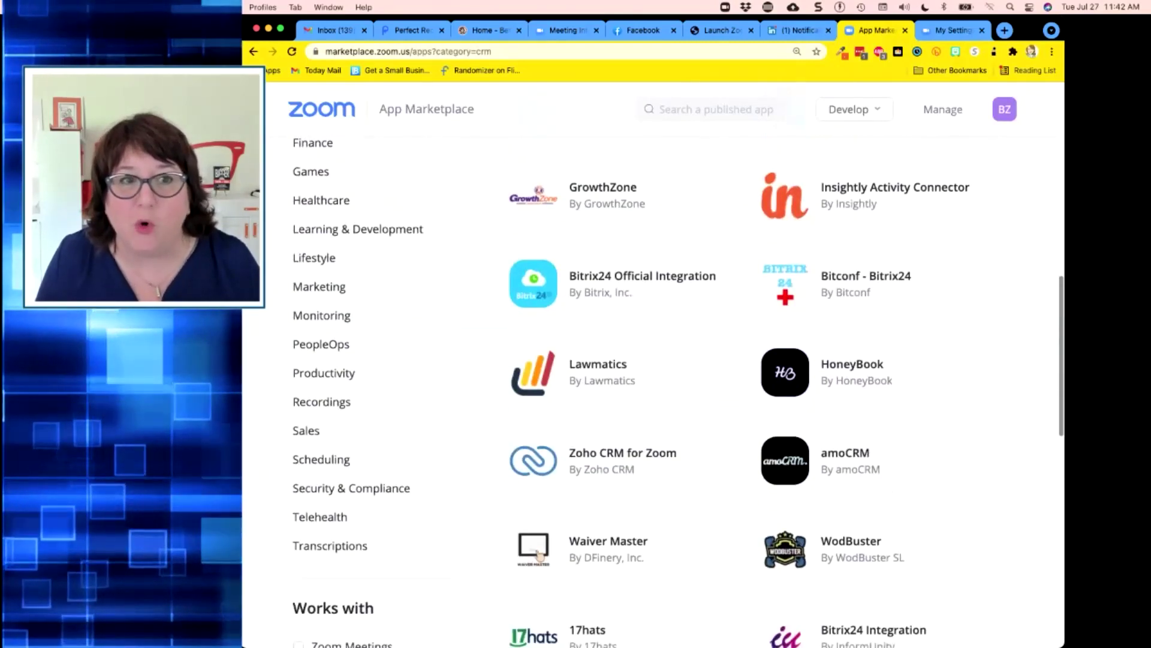
left_click(321, 402)
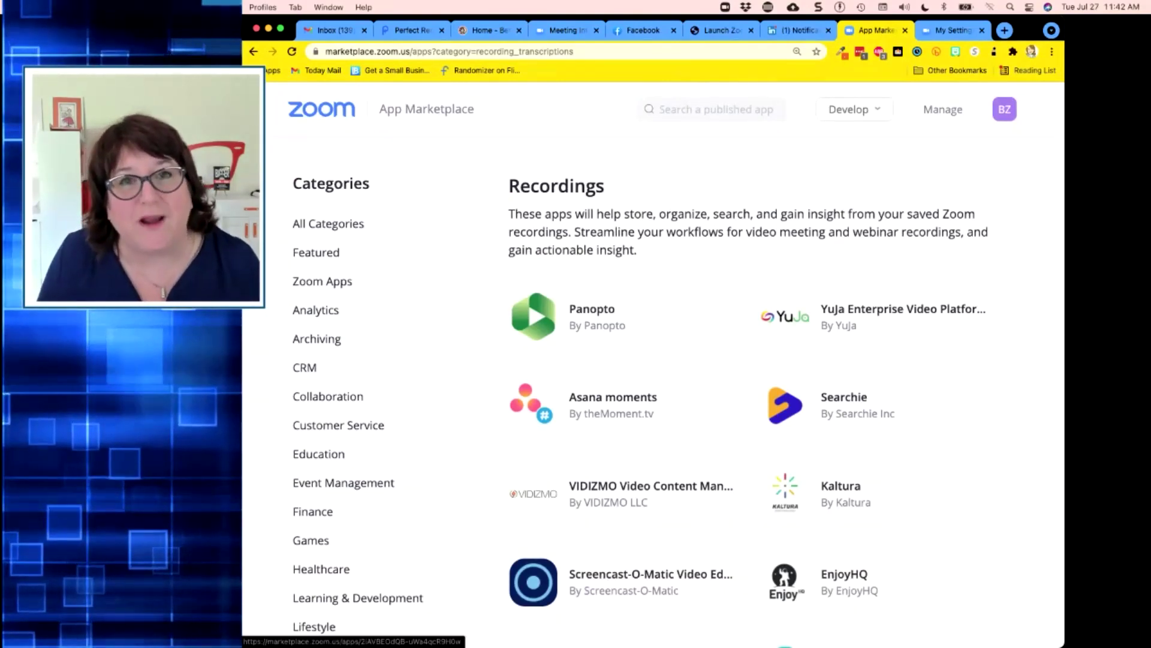
Open the Screencast-O-Matic Video Editor page from the Recordings apps and expand its full description
scroll(864, 406, "down", 1)
scroll(840, 360, "down", 1)
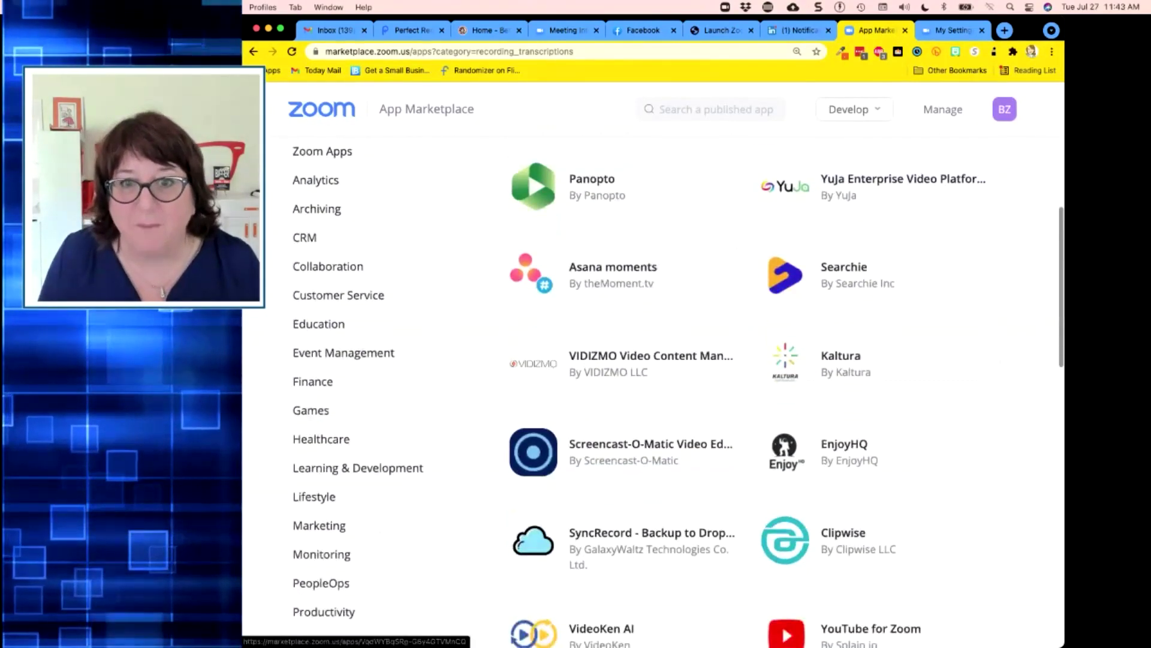
left_click(650, 444)
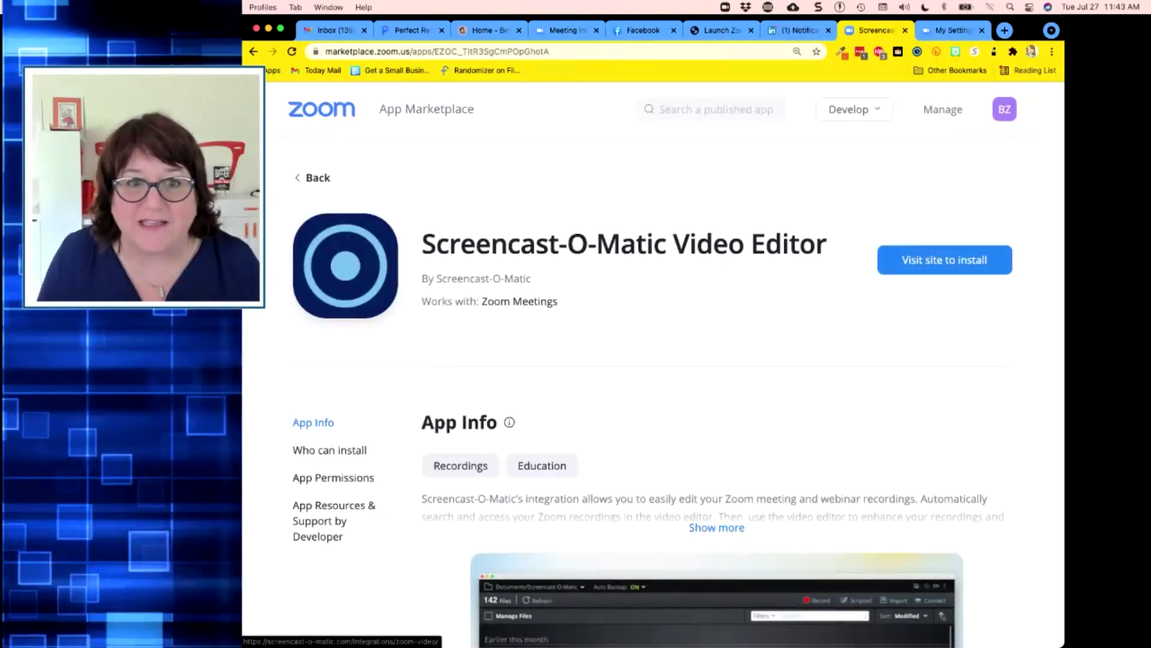
scroll(714, 390, "down", 2)
left_click(717, 433)
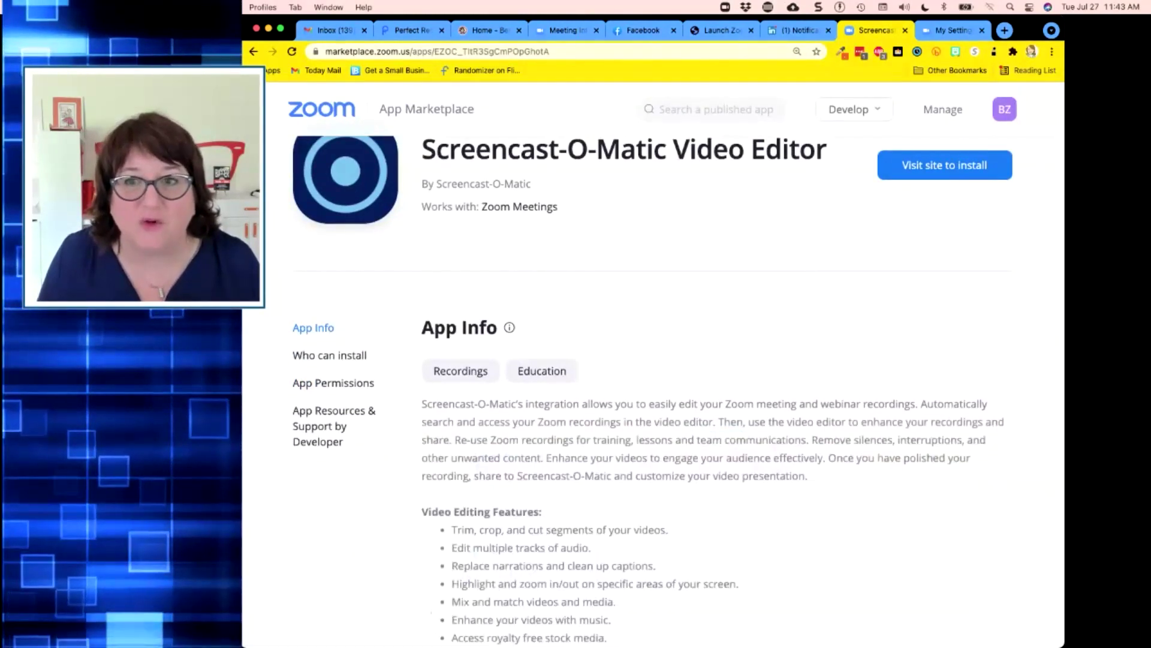
Read the Screencast-O-Matic app's integration description, video editing features and video sharing features
scroll(717, 432, "down", 2)
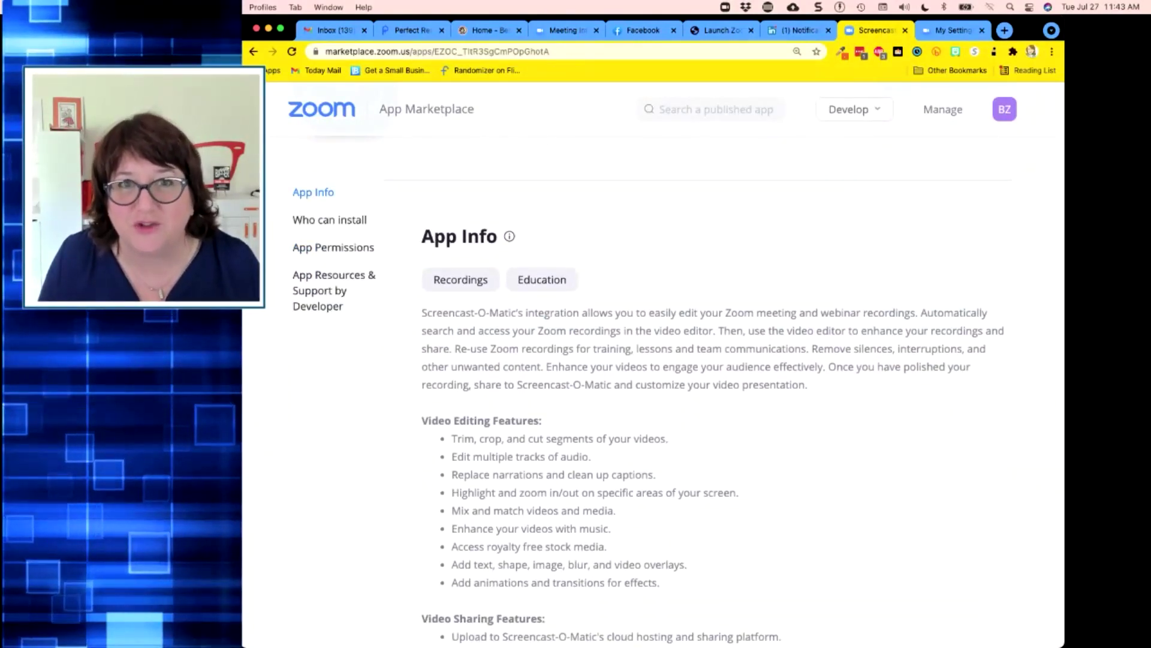
scroll(555, 110, "down", 2)
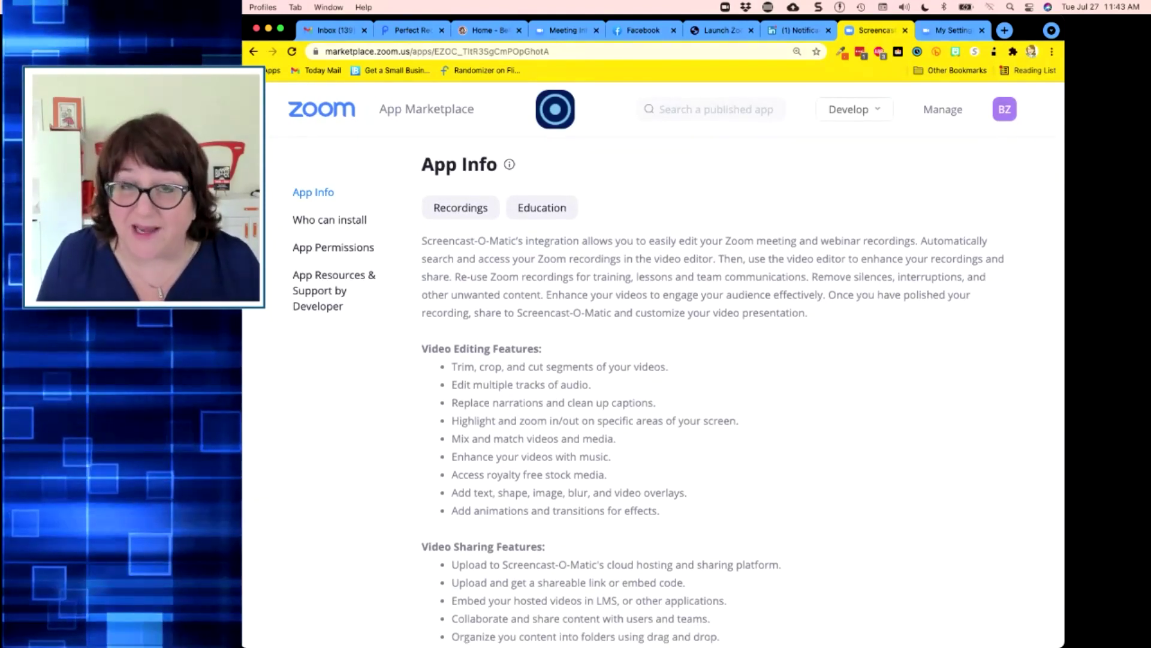
scroll(555, 109, "down", 1)
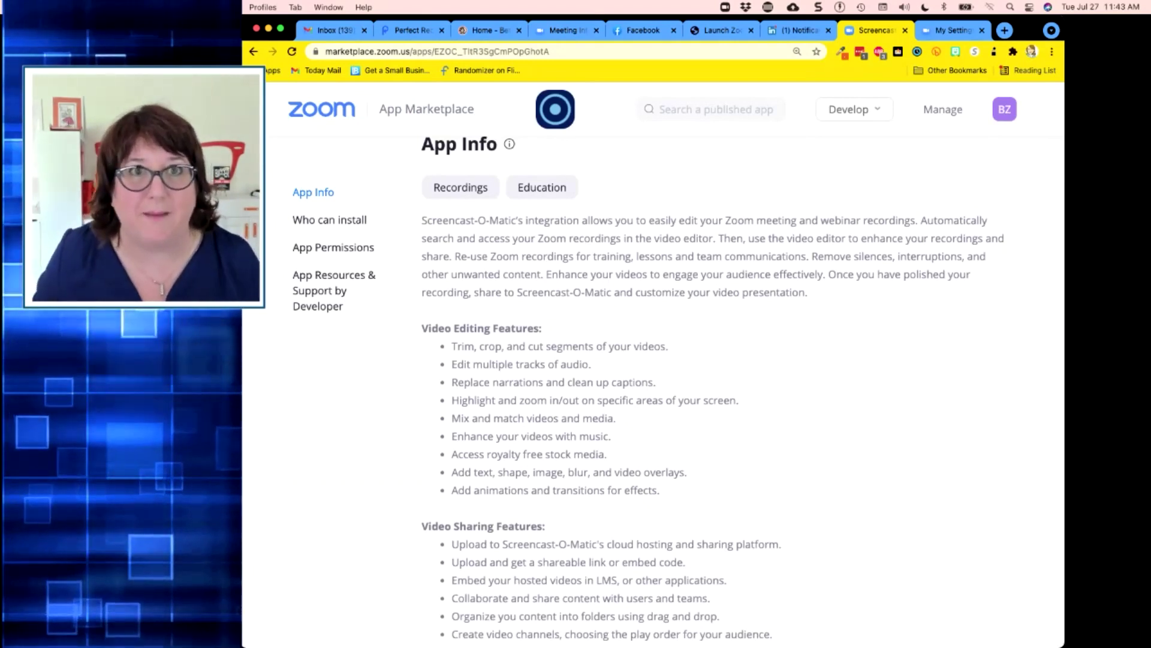
scroll(653, 360, "up", 5)
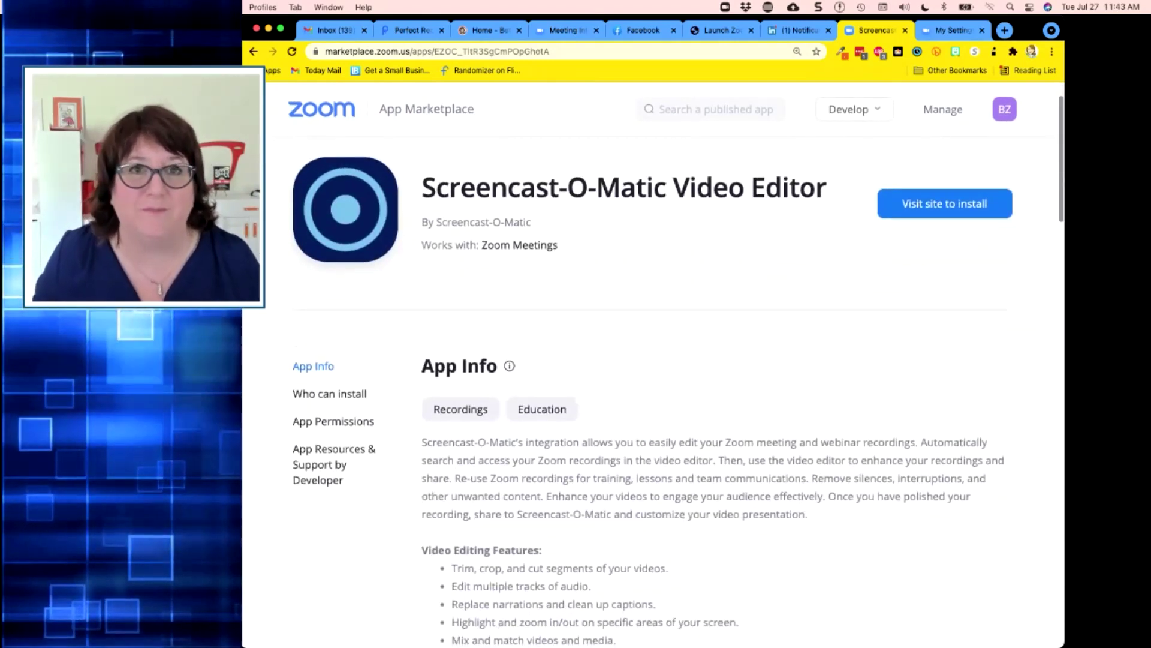
scroll(654, 359, "down", 5)
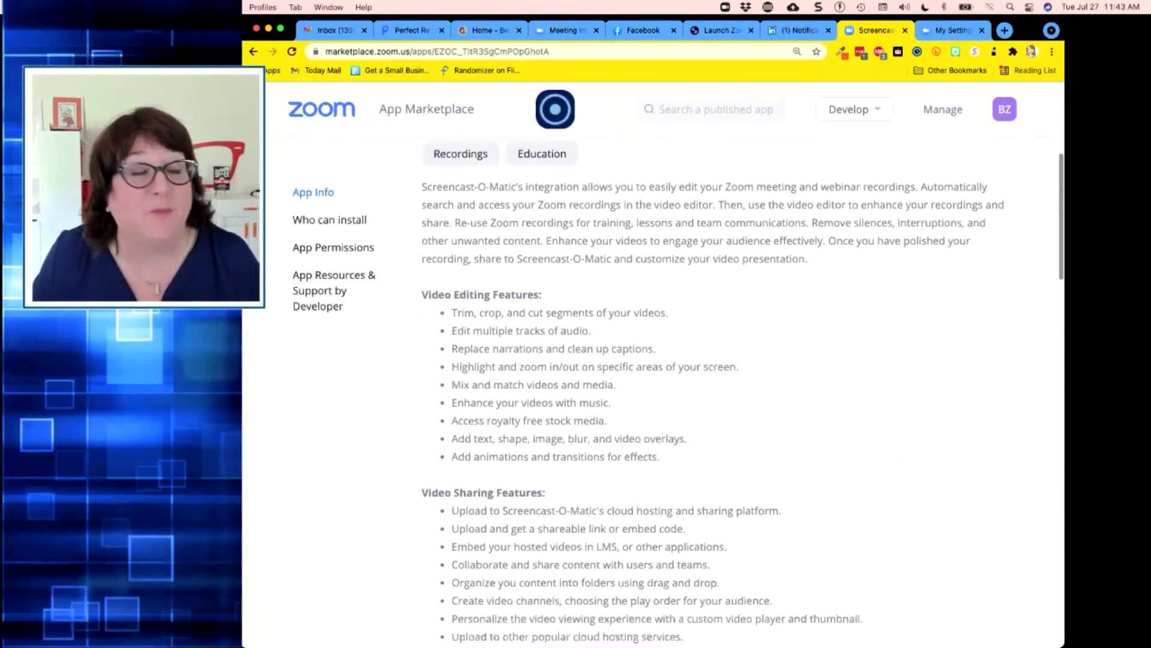
scroll(653, 359, "up", 1)
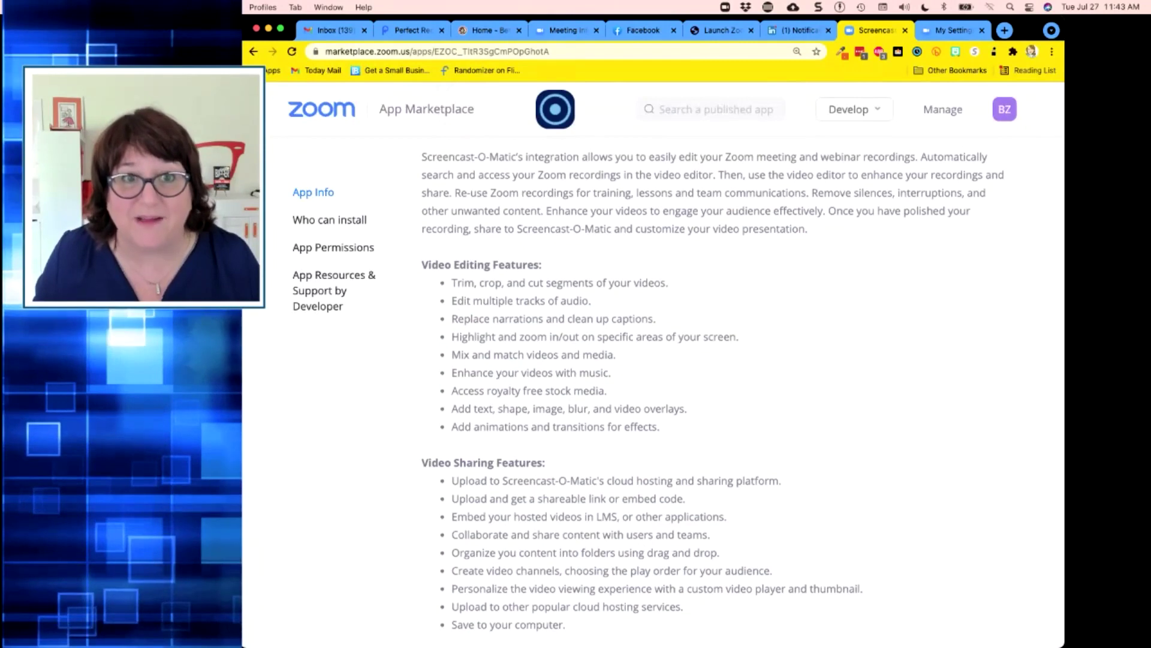
scroll(654, 389, "up", 1)
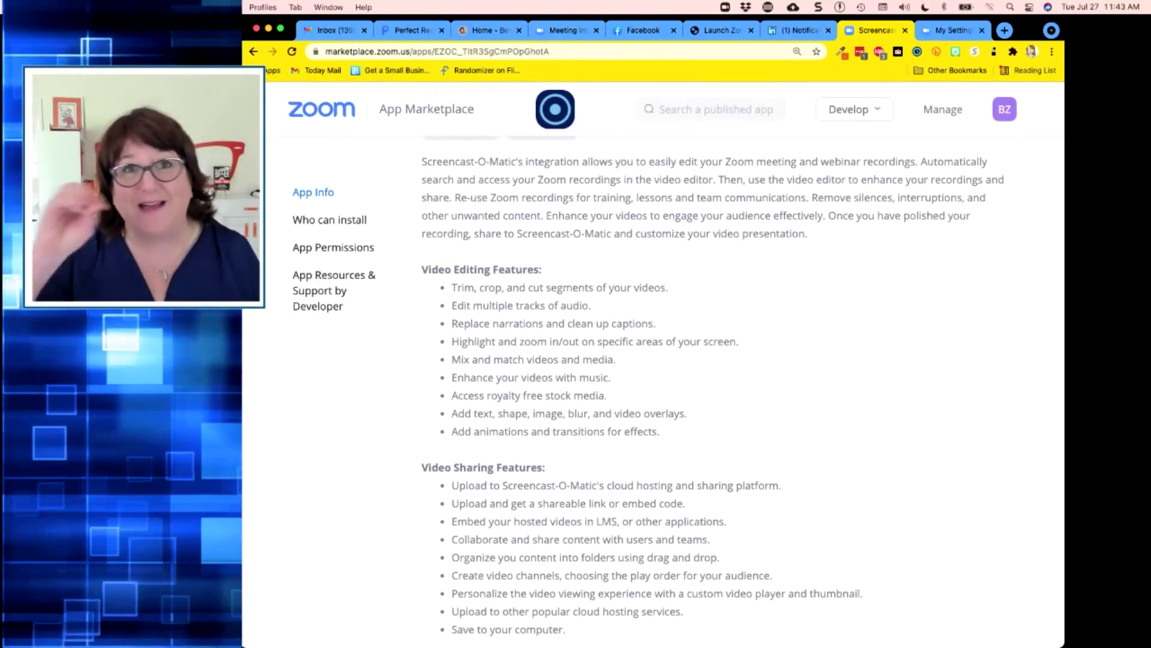
scroll(654, 389, "down", 2)
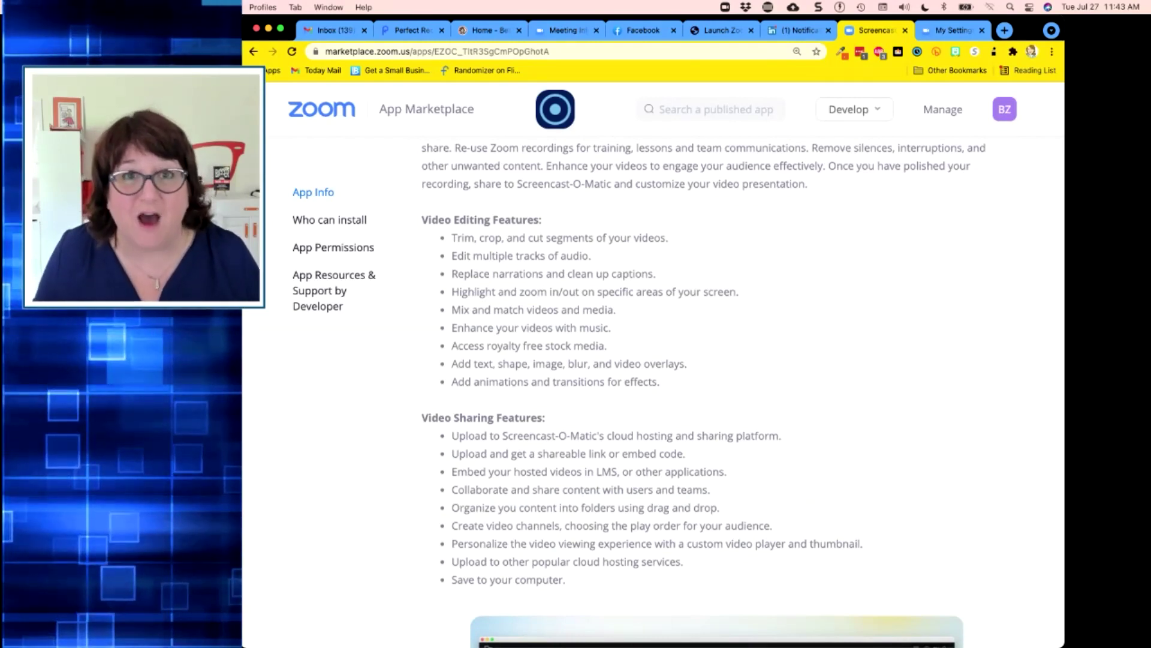
scroll(654, 390, "down", 8)
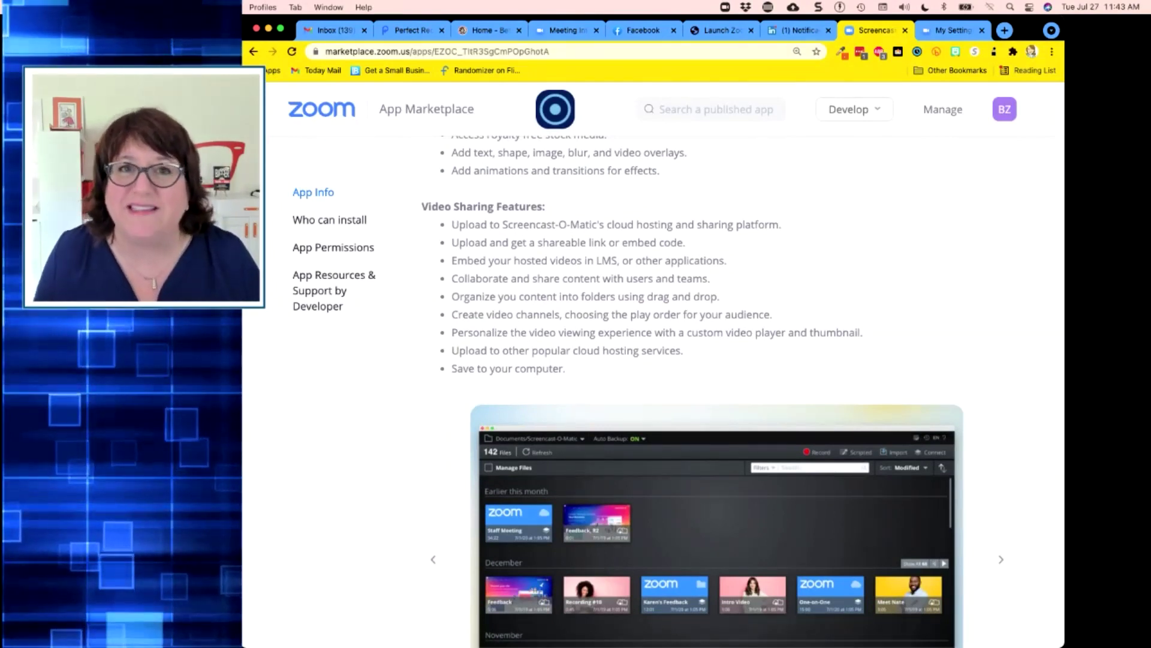
scroll(654, 389, "up", 8)
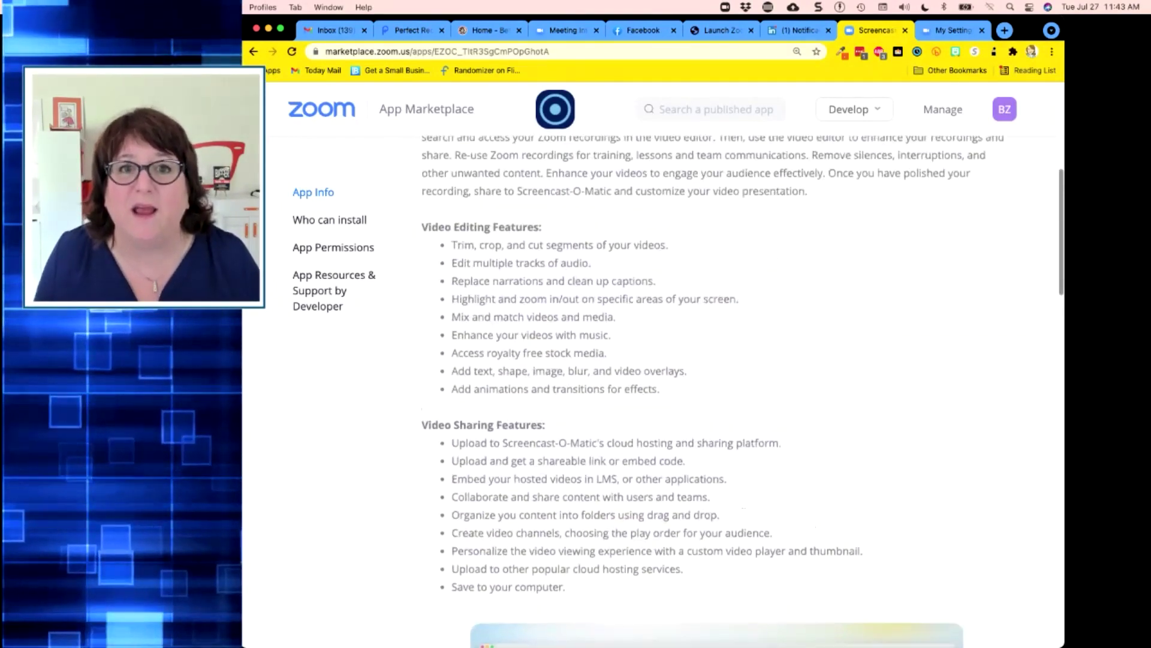
scroll(654, 390, "up", 6)
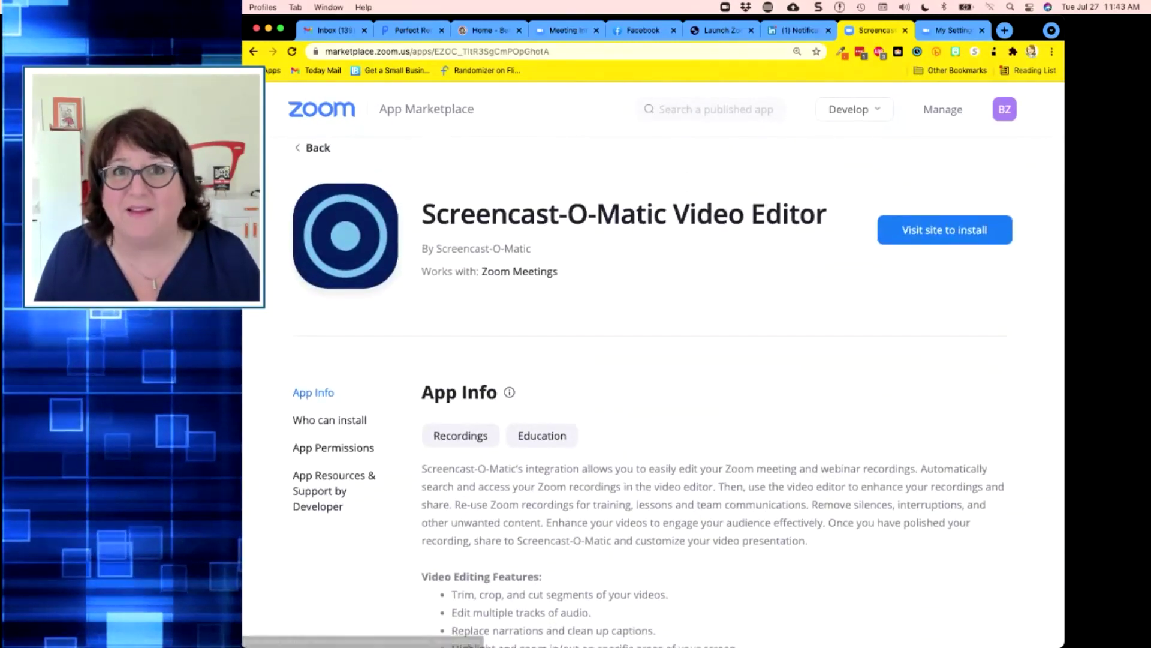
Return to the Recordings category and examine its apps, such as Google Drive for Zoom, Echo360 and Truthlab Pro
left_click(460, 436)
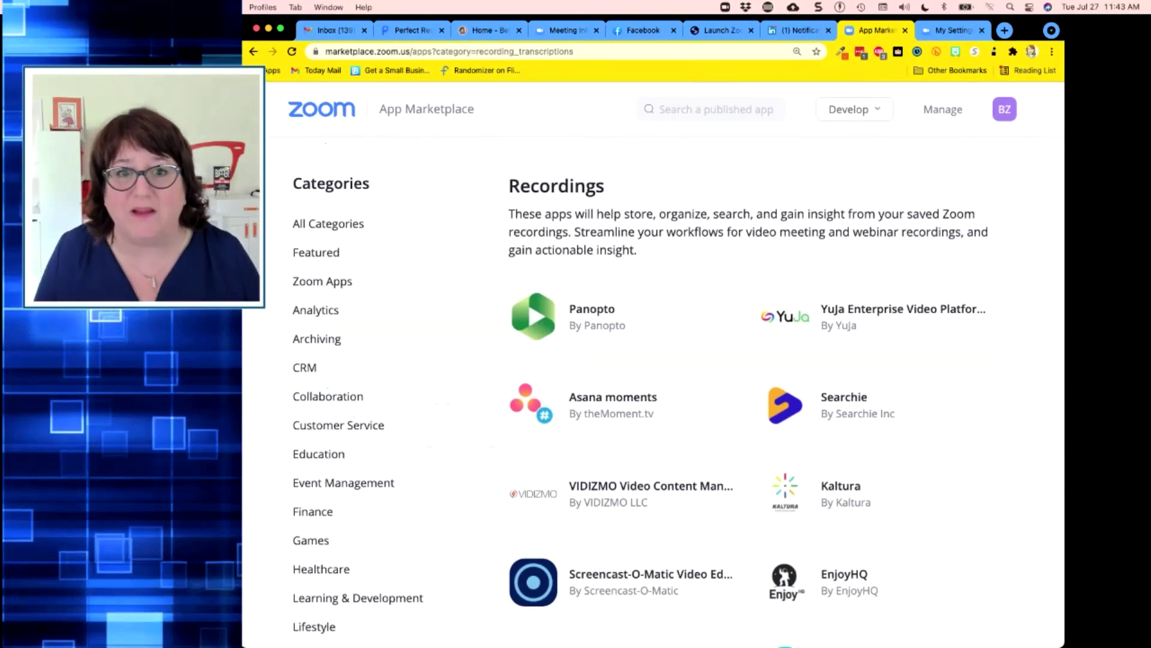
scroll(653, 390, "down", 10)
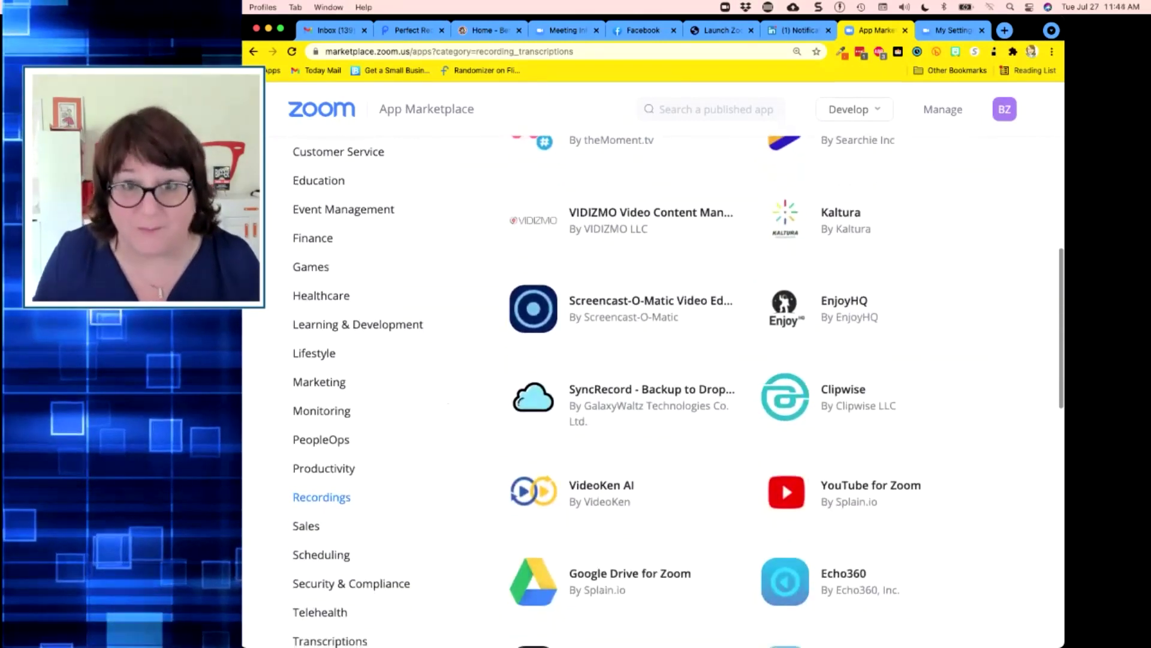
scroll(654, 390, "down", 9)
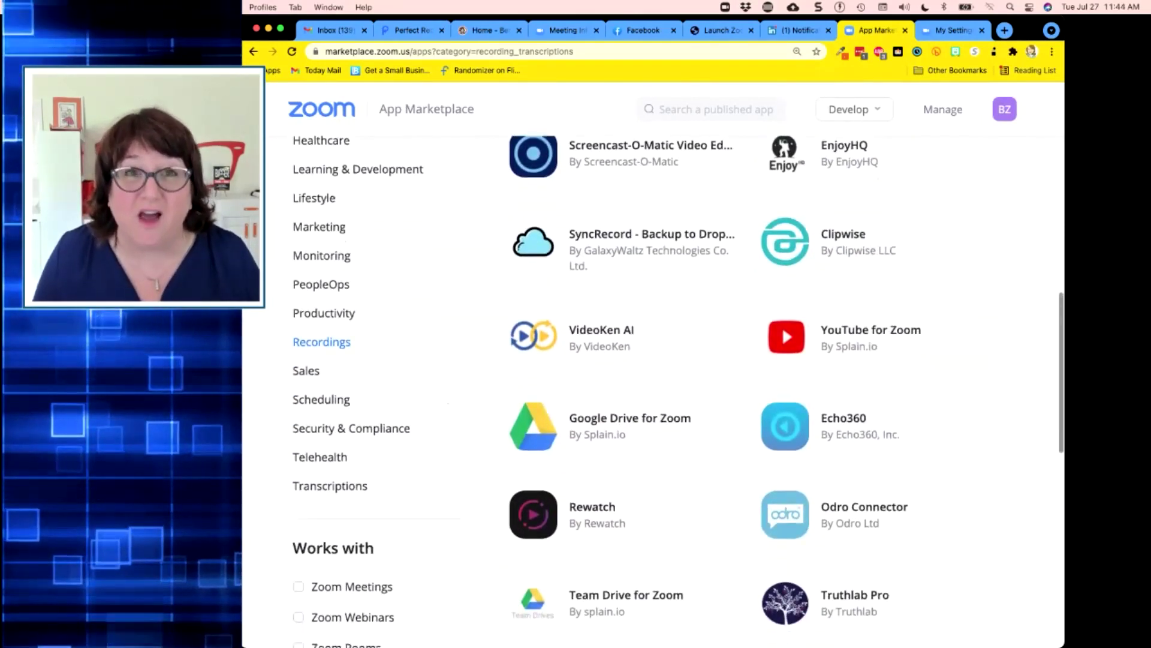
scroll(654, 390, "down", 1)
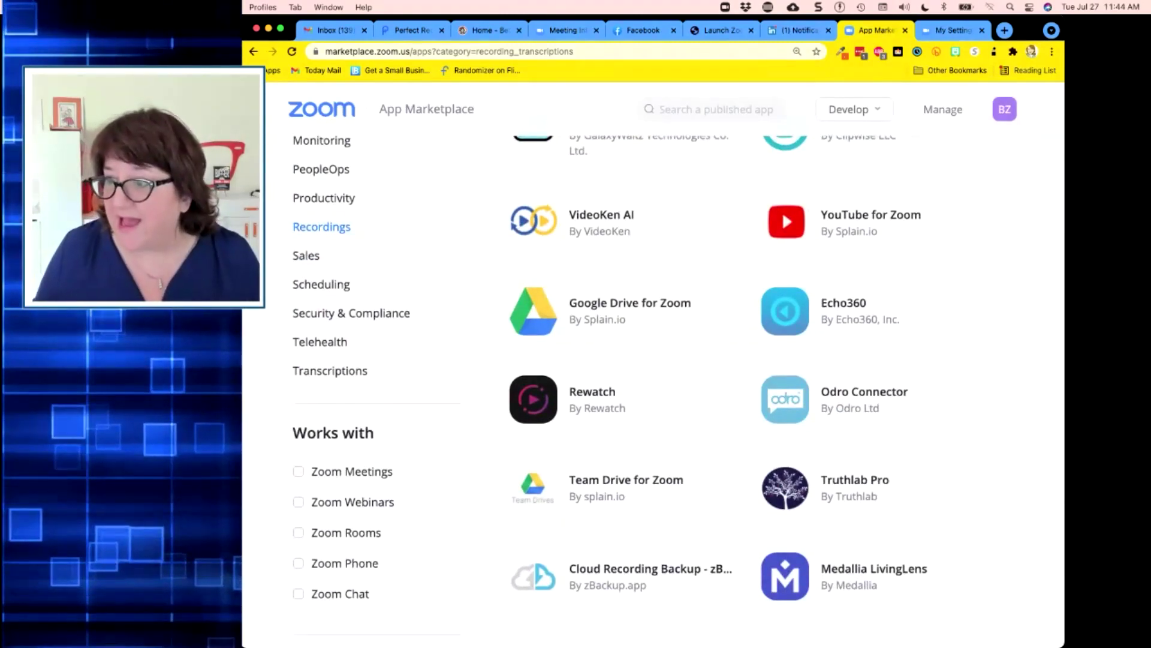
mouse_move(839, 311)
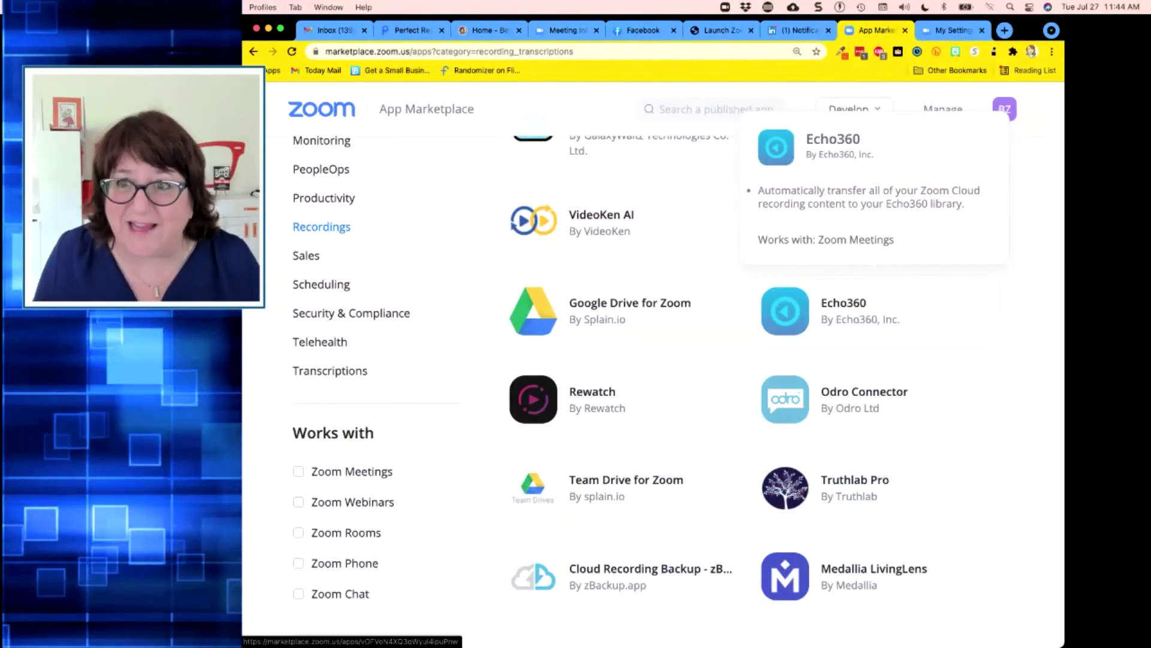
scroll(840, 390, "down", 2)
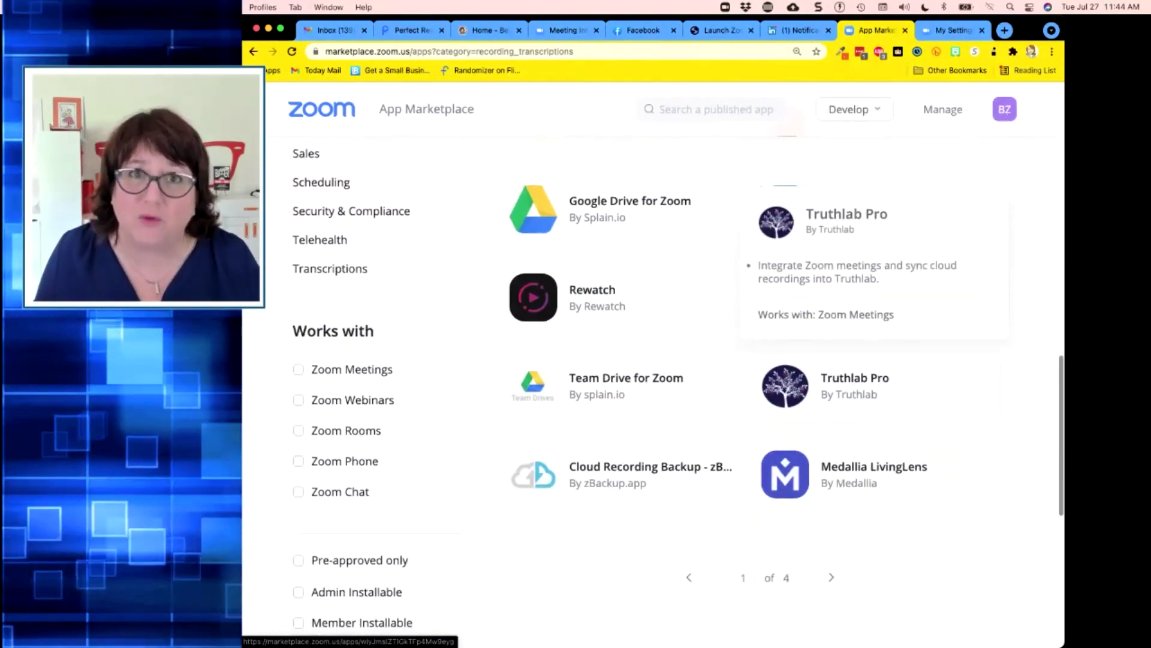
Filter for apps that work with Zoom Chat and widen the listing to All Categories
scroll(840, 359, "down", 1)
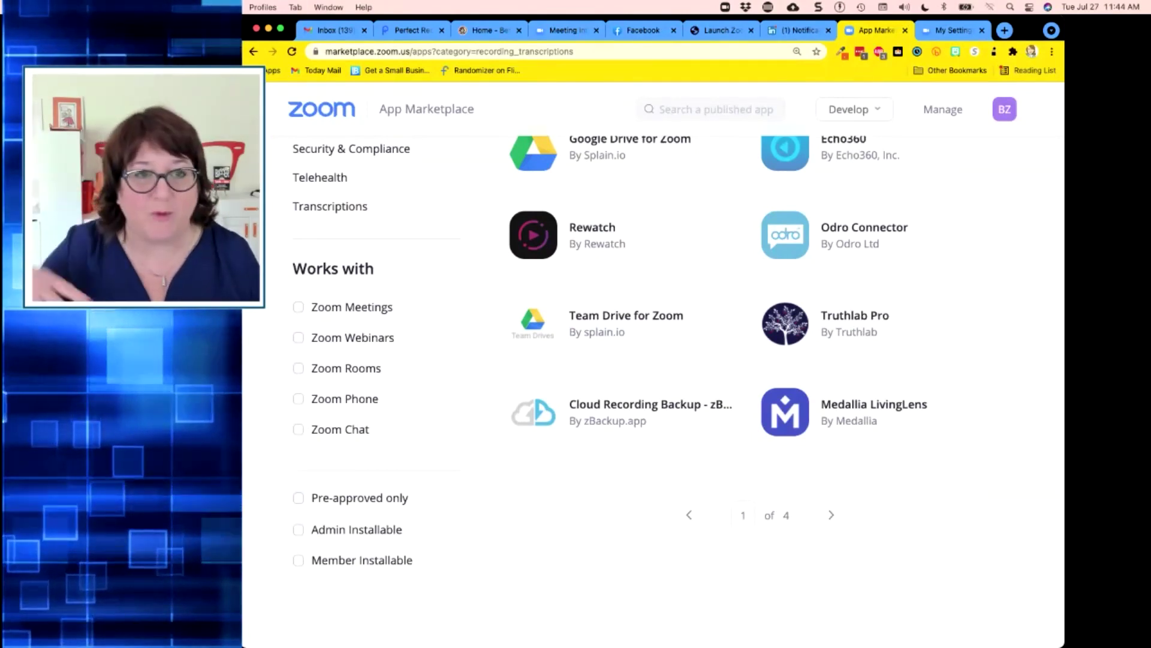
scroll(653, 360, "down", 2)
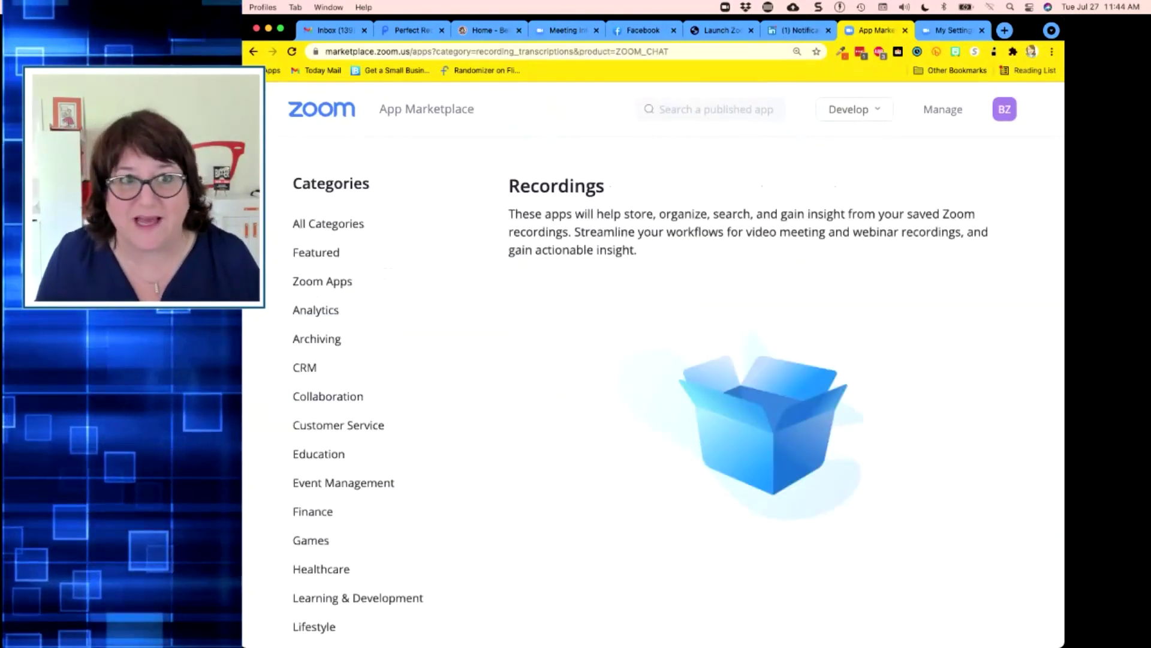
left_click(328, 289)
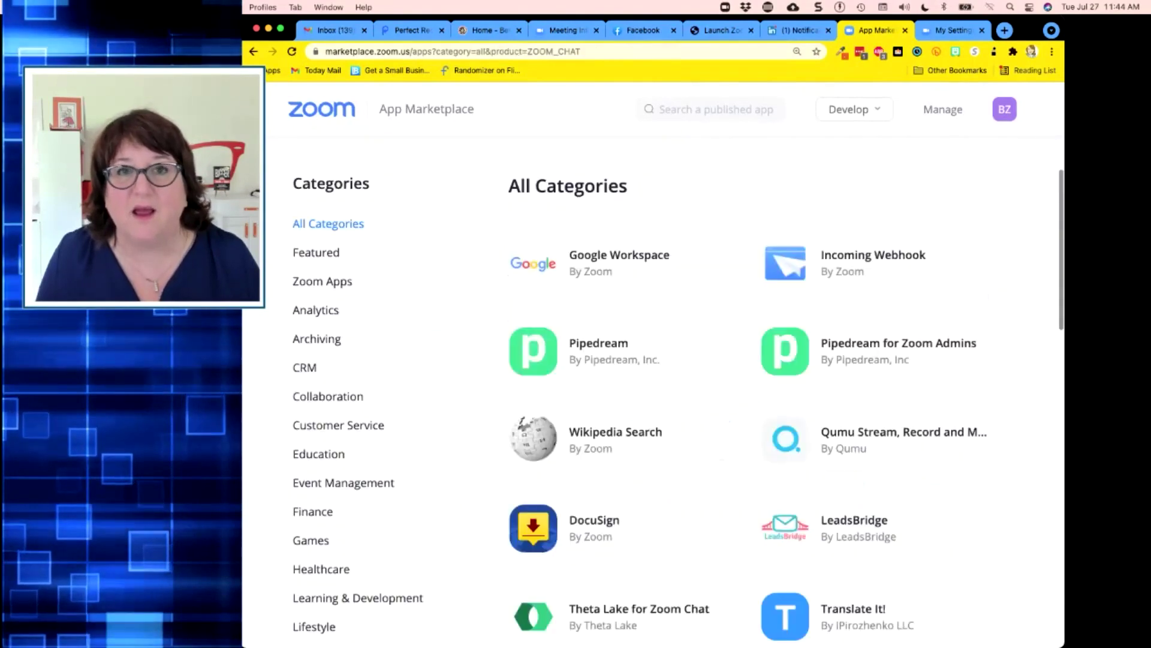
Examine the Zoom Chat apps listed under All Categories, including the description of Secret Santa and the notification apps
scroll(653, 360, "down", 10)
scroll(653, 360, "up", 3)
scroll(653, 360, "up", 2)
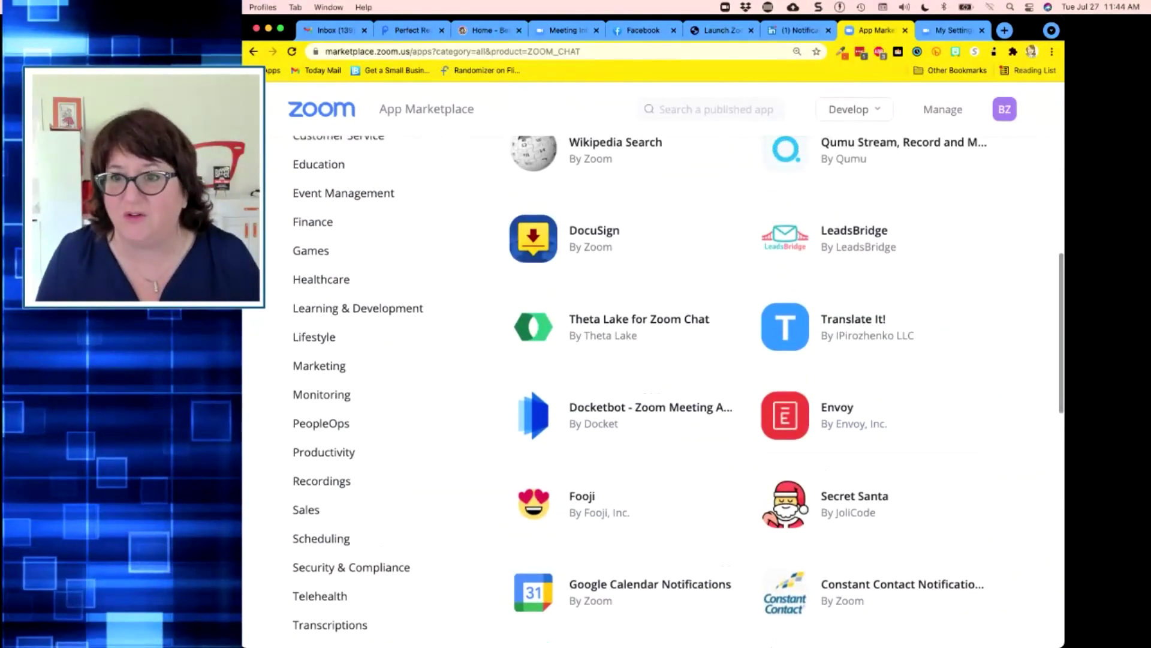
mouse_move(874, 504)
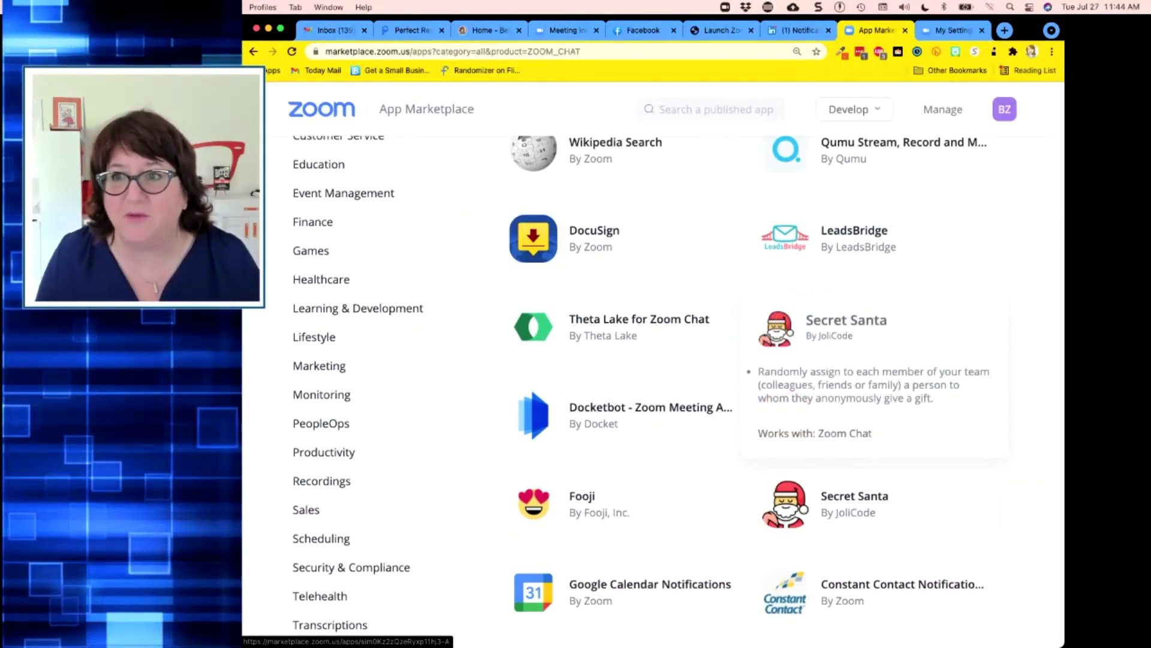
scroll(874, 390, "down", 2)
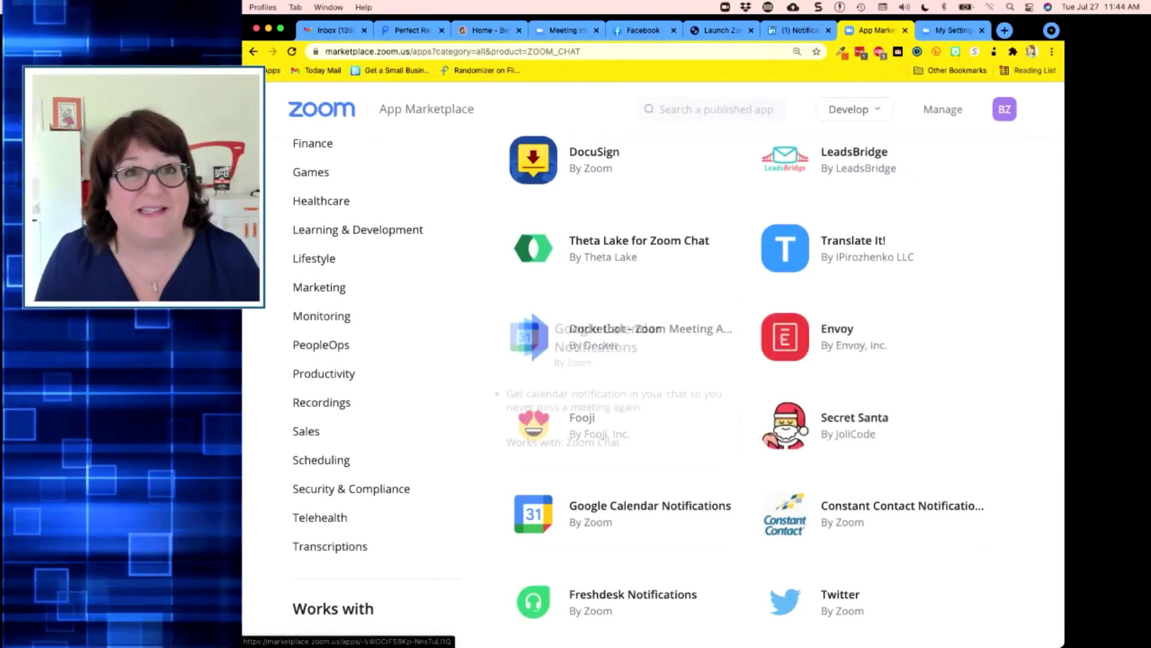
scroll(624, 258, "down", 3)
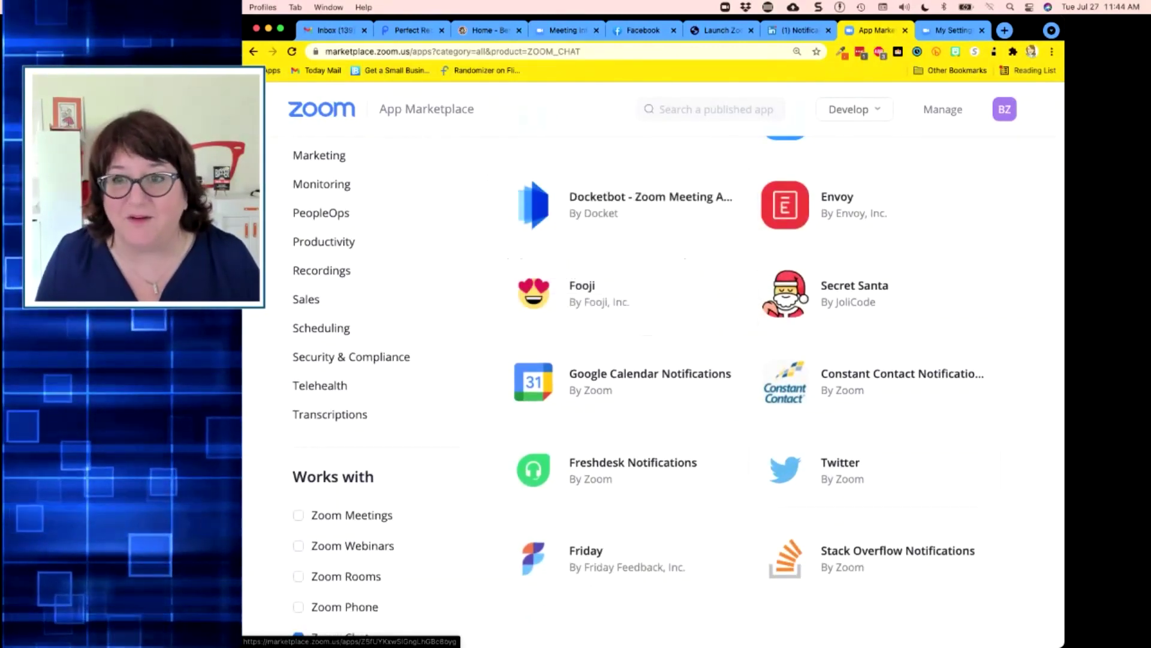
mouse_move(841, 470)
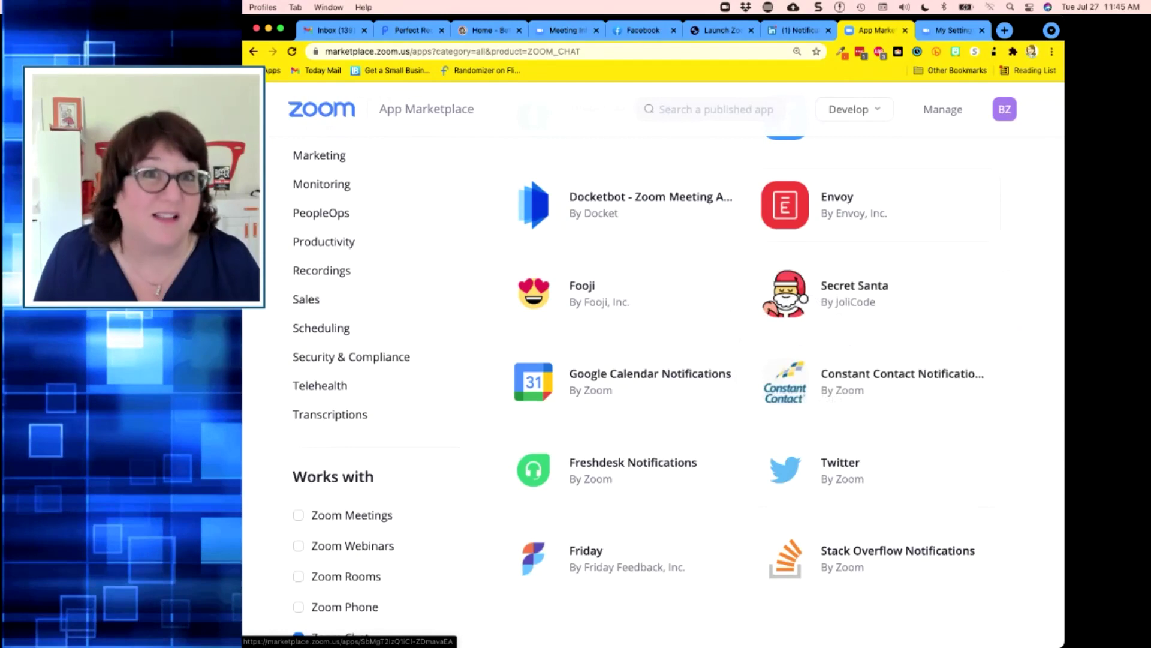
scroll(872, 384, "up", 2)
scroll(872, 383, "up", 7)
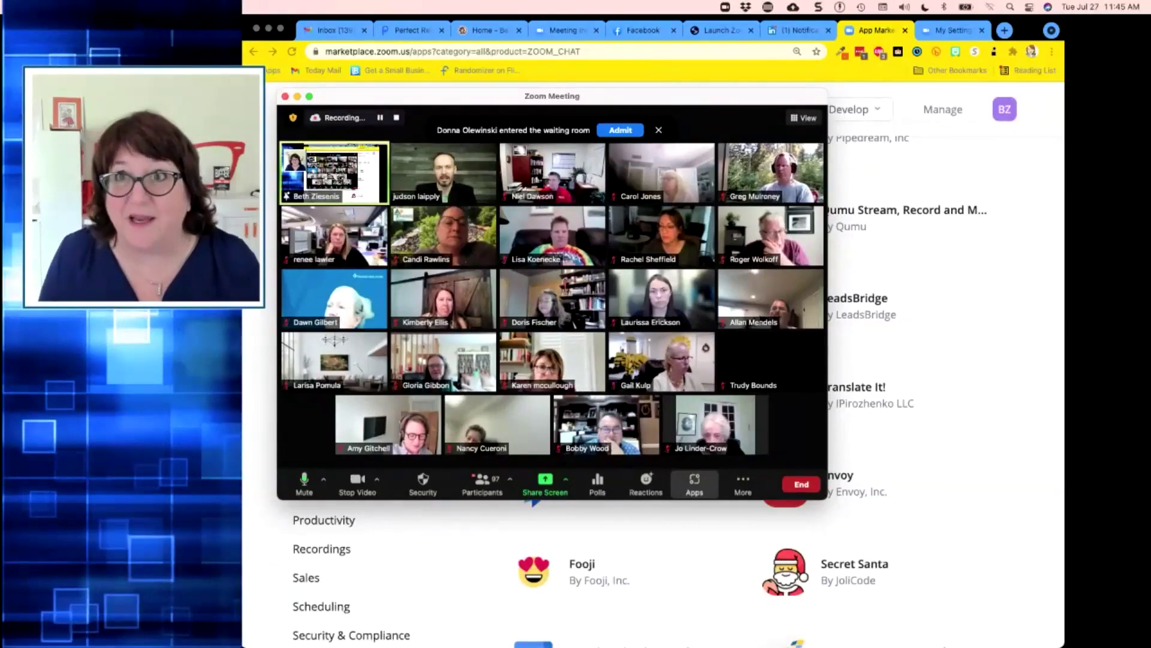
Switch from the browser to the Zoom meeting and open its list of installed apps
left_click_drag(1027, 30, 1150, 67)
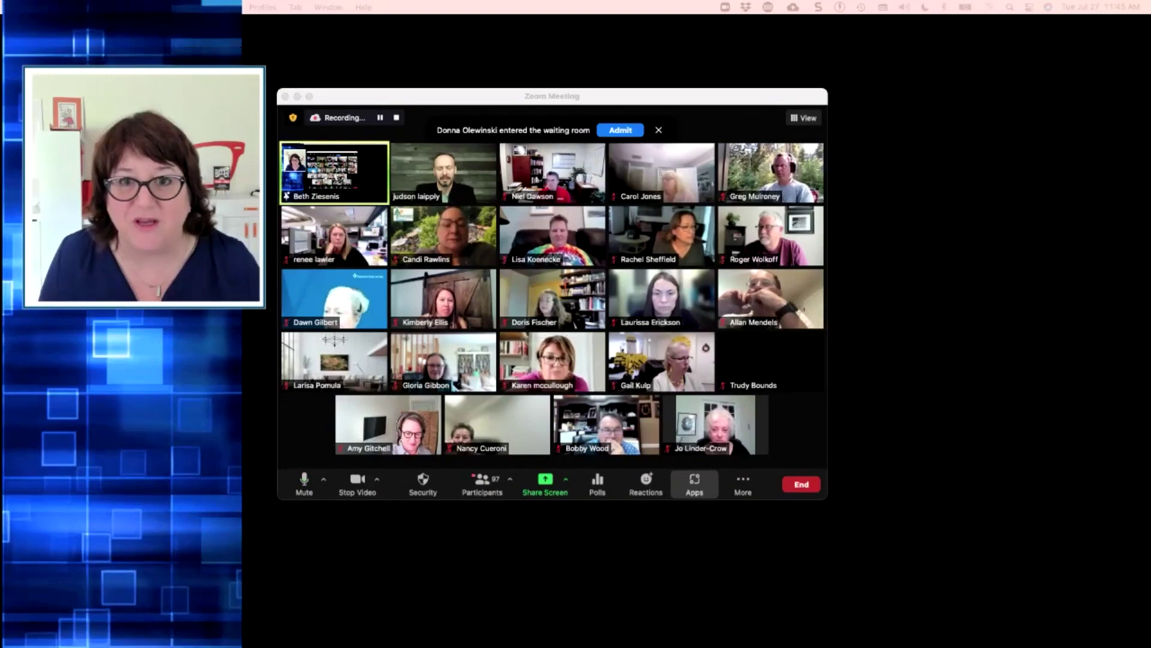
left_click(695, 482)
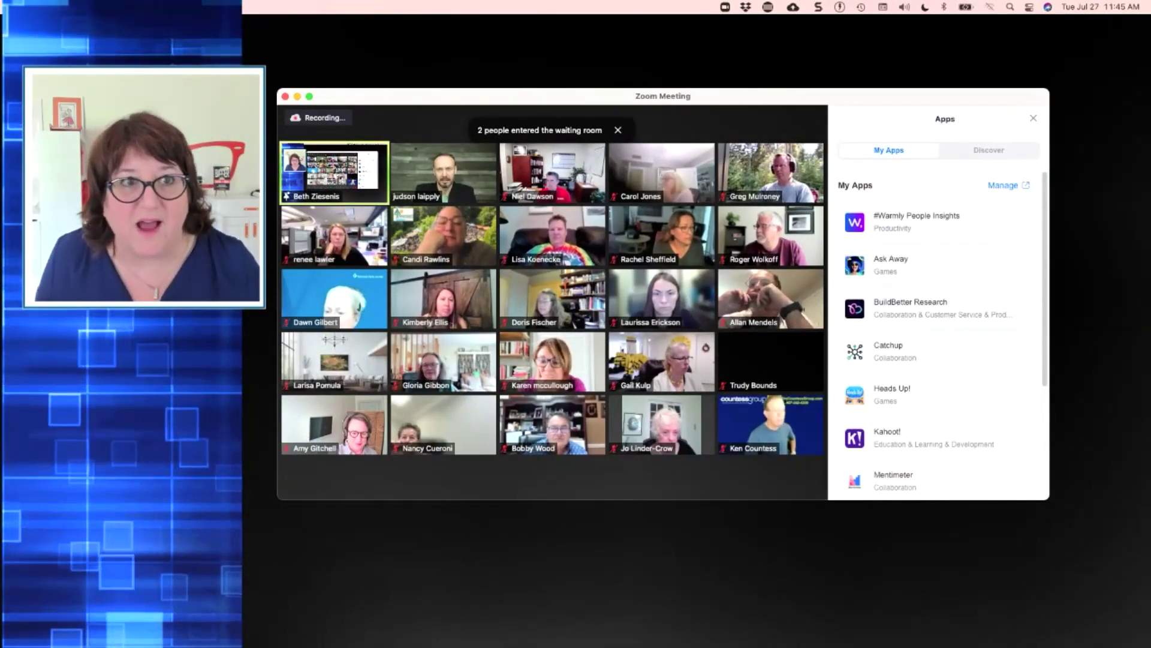
Make the last participant in the gallery a co-host of the meeting
mouse_move(771, 427)
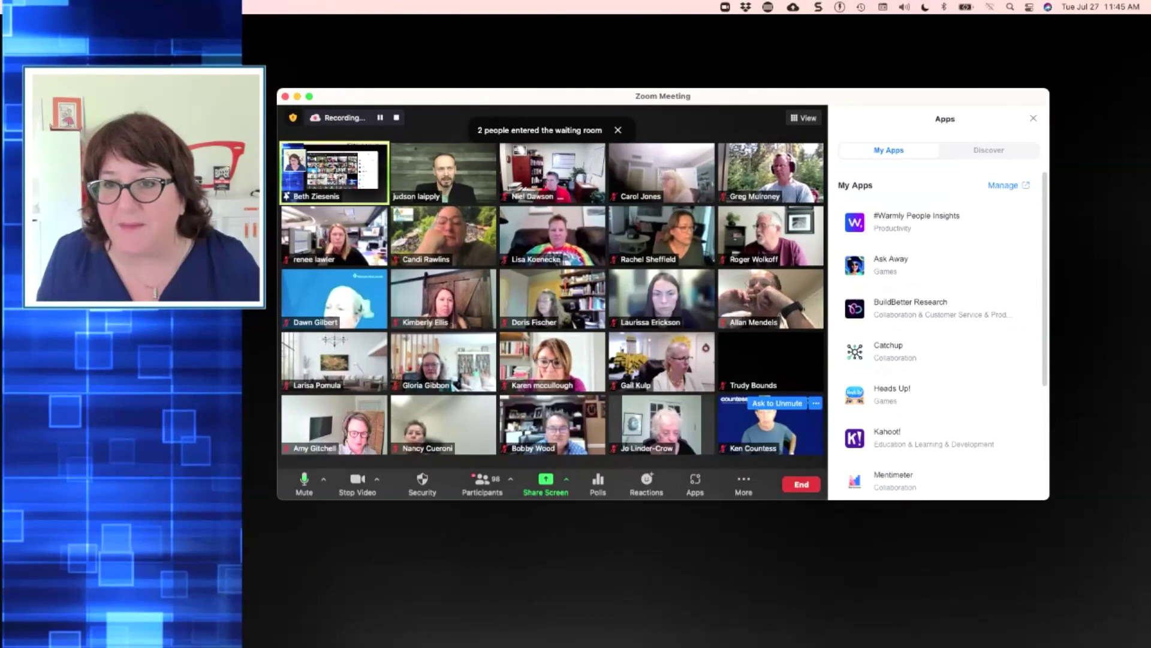
left_click(816, 403)
left_click(857, 269)
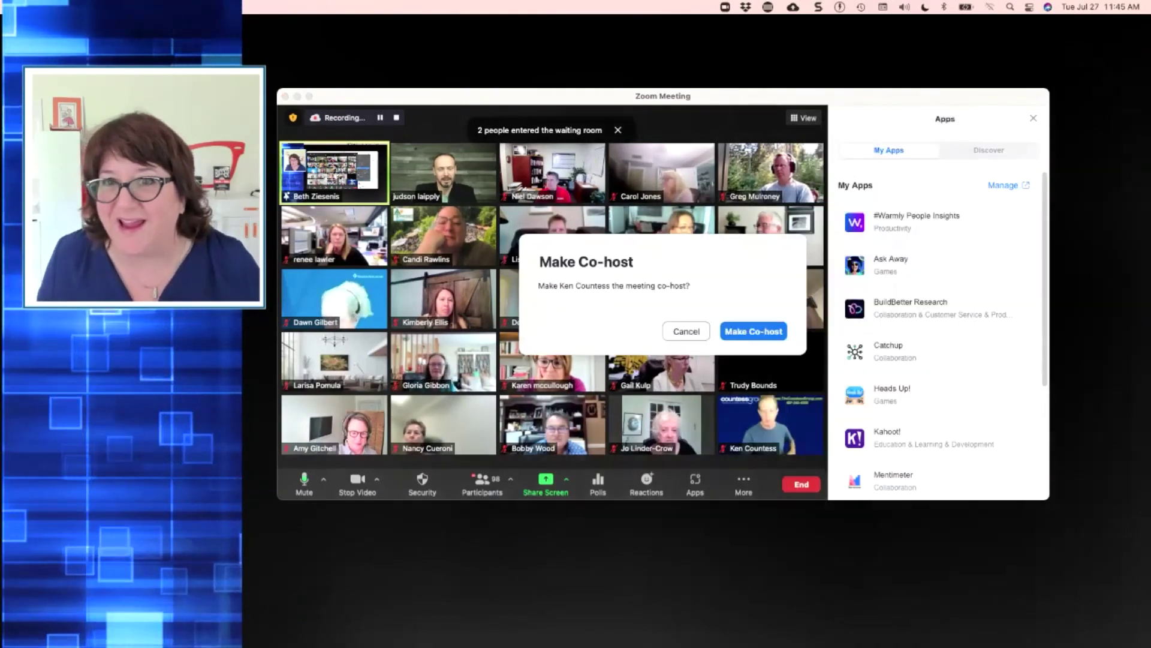
left_click(753, 331)
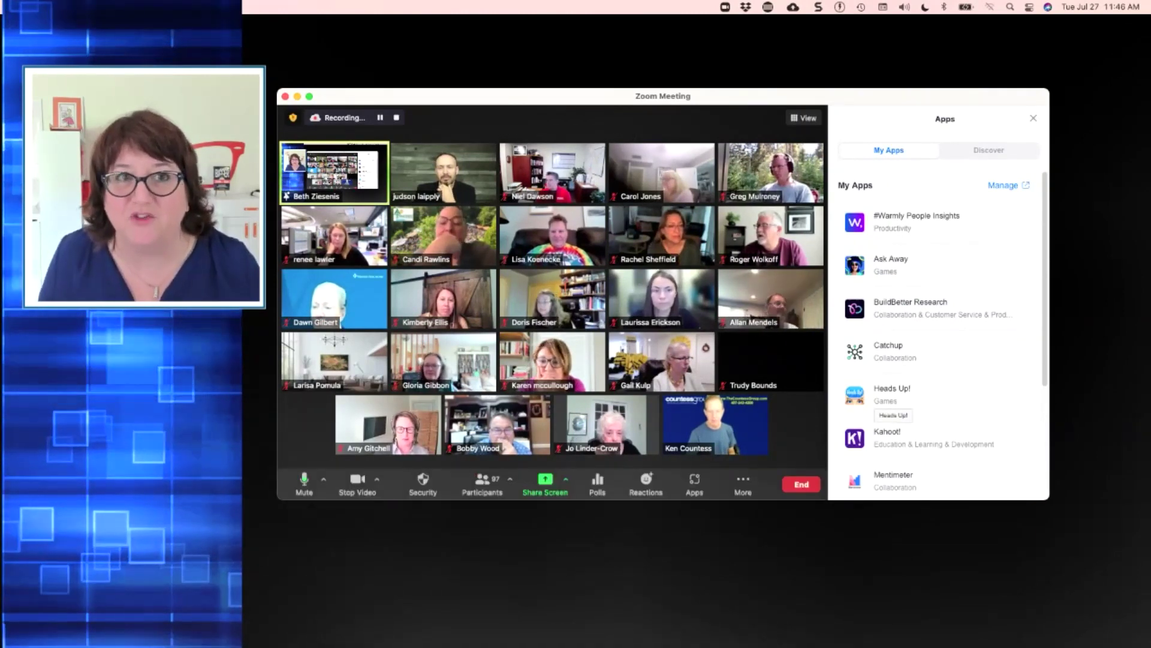
Open the Heads Up! game app in the meeting and expand it to the larger view
left_click(892, 390)
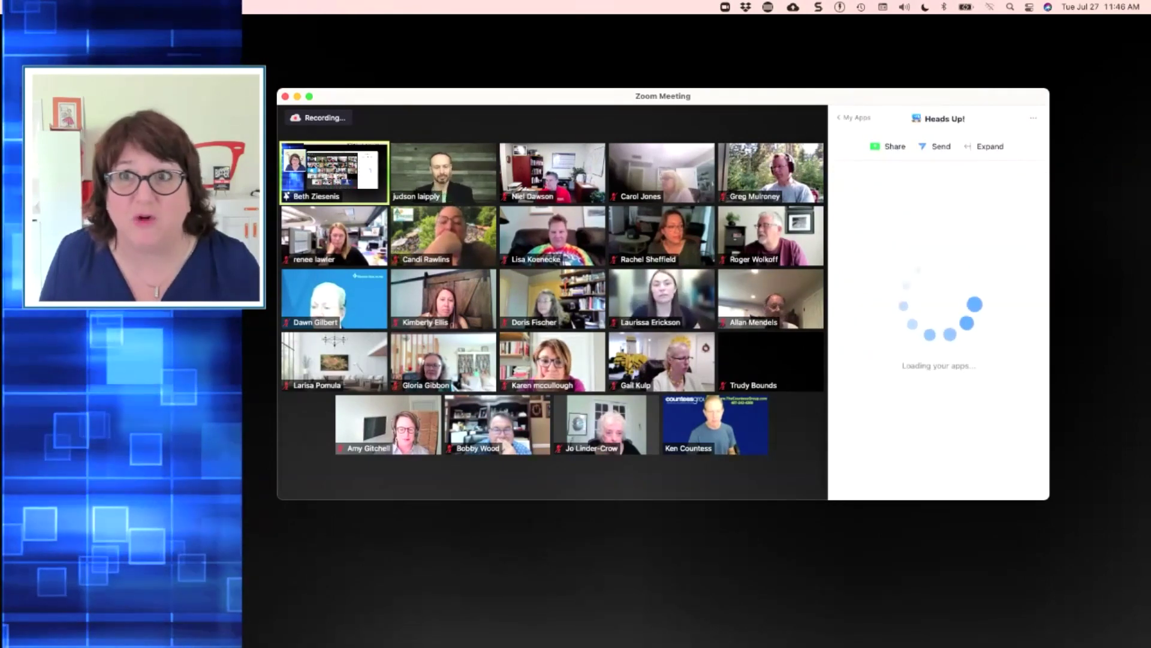
left_click(984, 146)
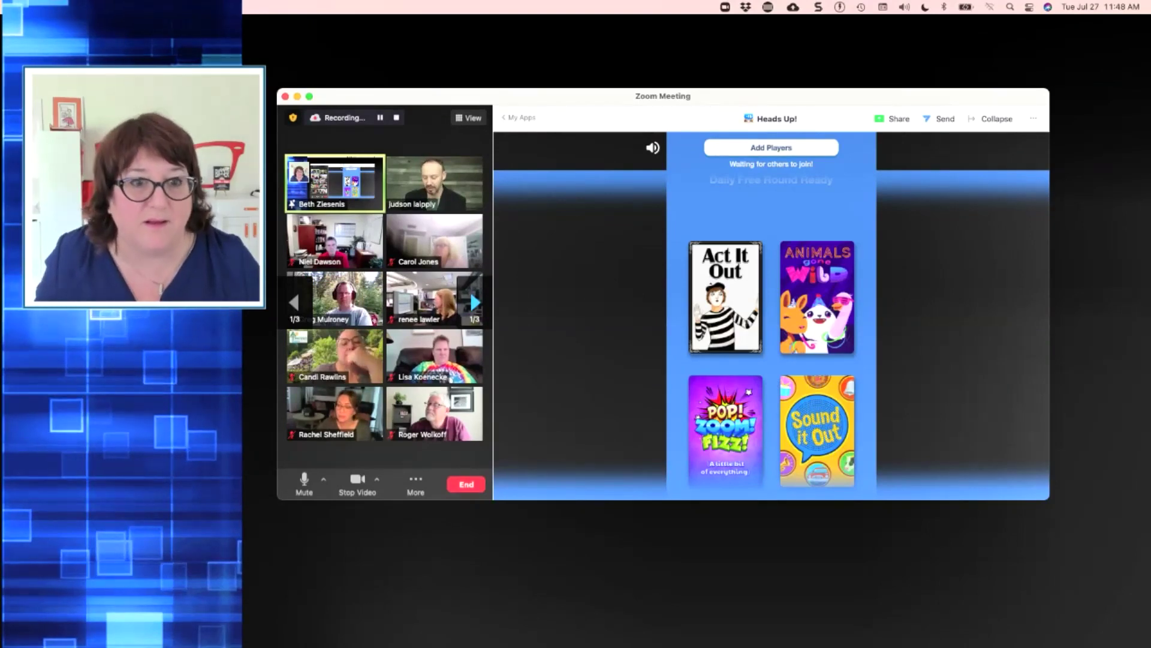
Copy the meeting's invite link from the invitation dialog and close the dialog
left_click(416, 483)
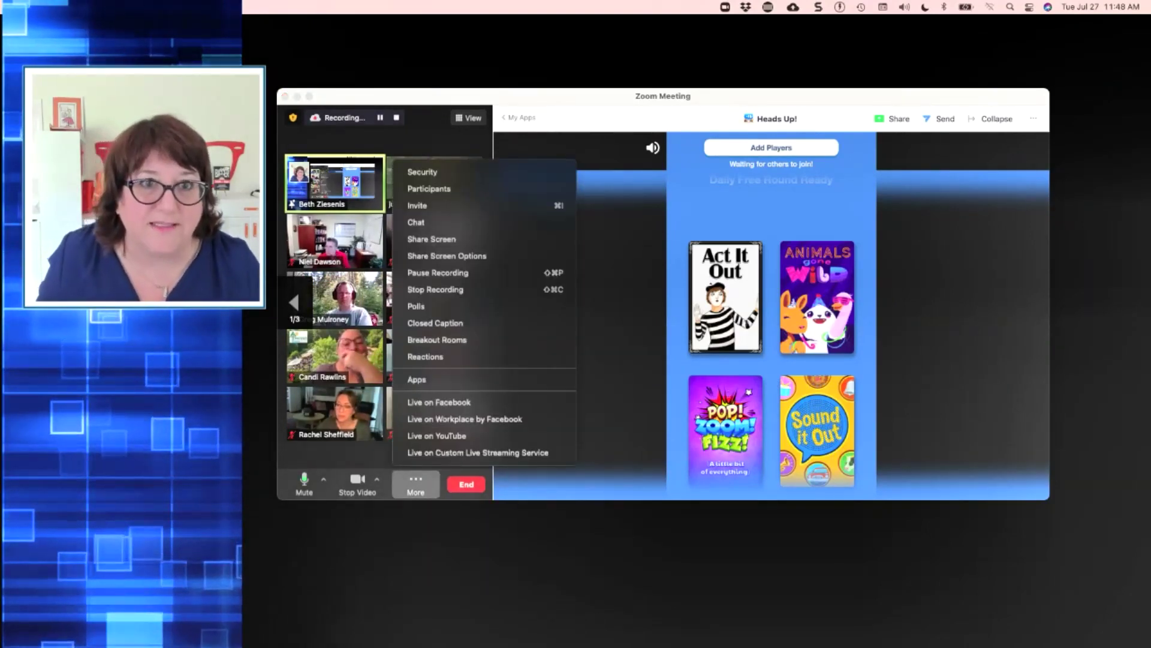
left_click(420, 205)
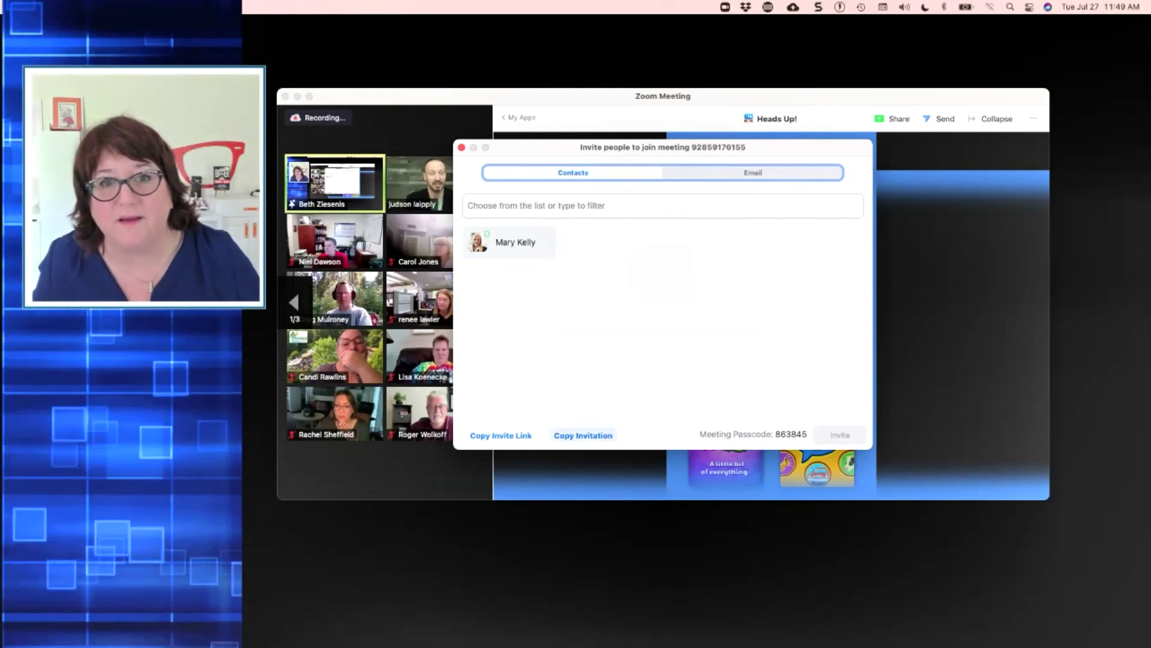
left_click(523, 436)
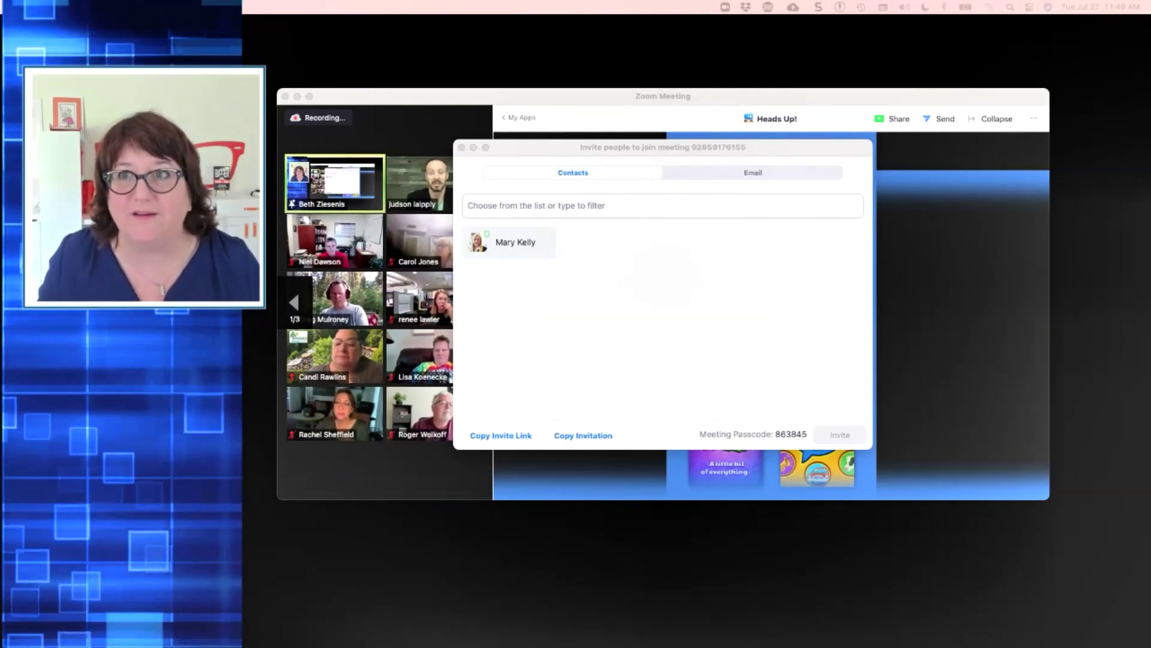
left_click(462, 148)
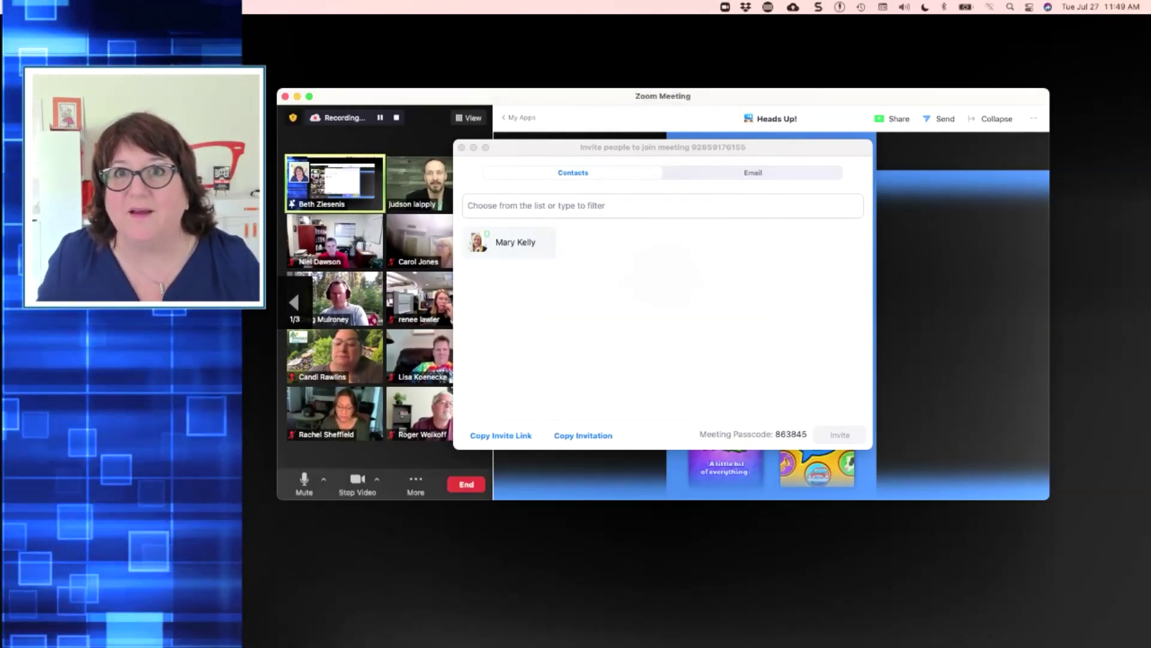
left_click(462, 148)
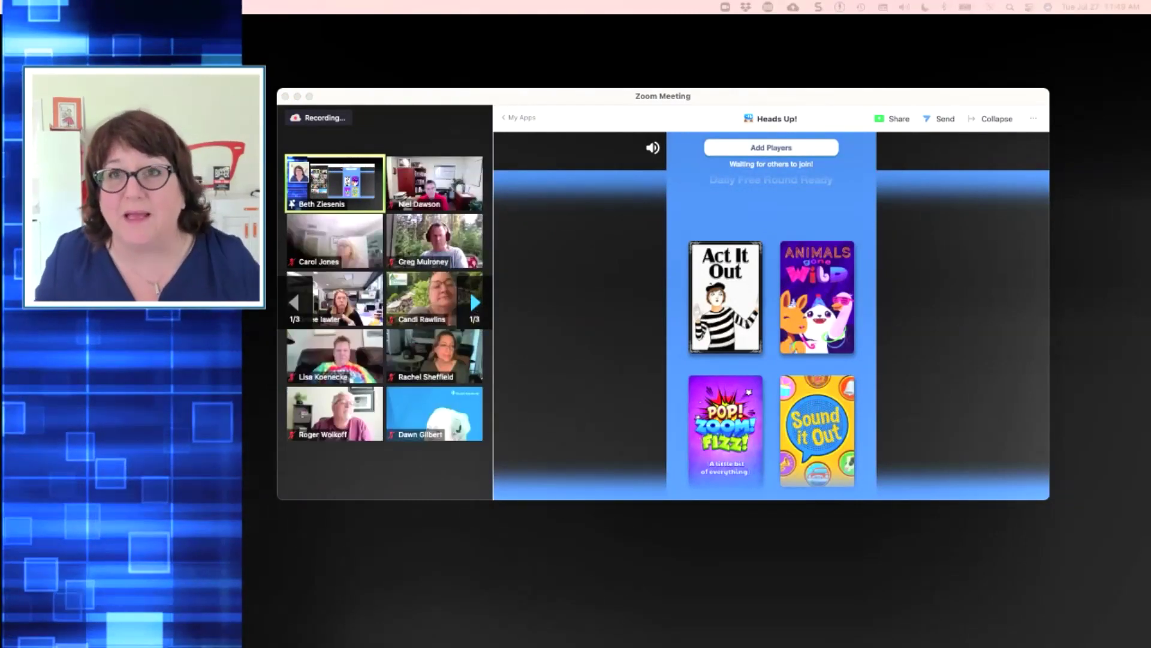
Look at the Heads Up! player invite without copying it, and start a round with the Act It Out deck
left_click(771, 148)
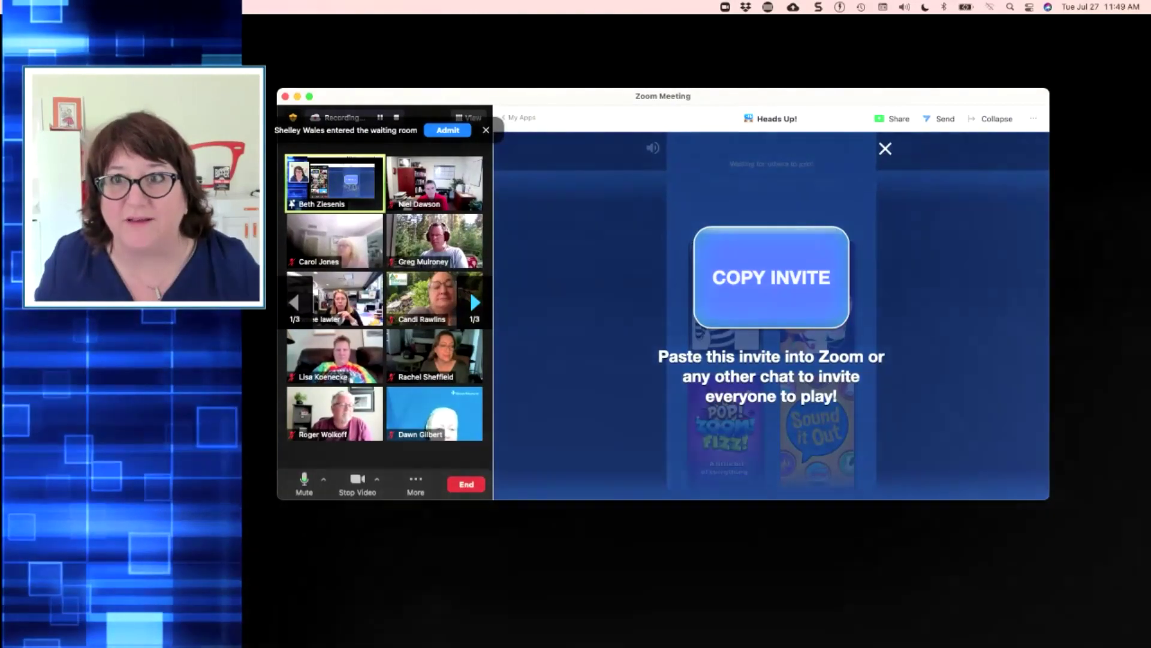
left_click(886, 149)
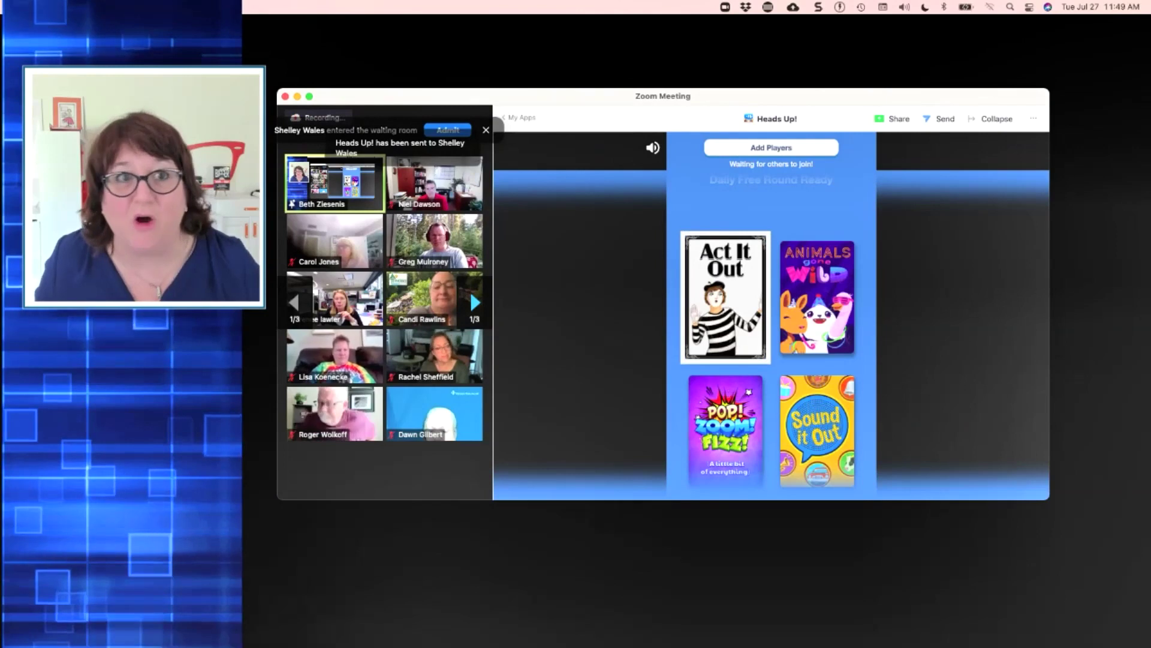
left_click(726, 298)
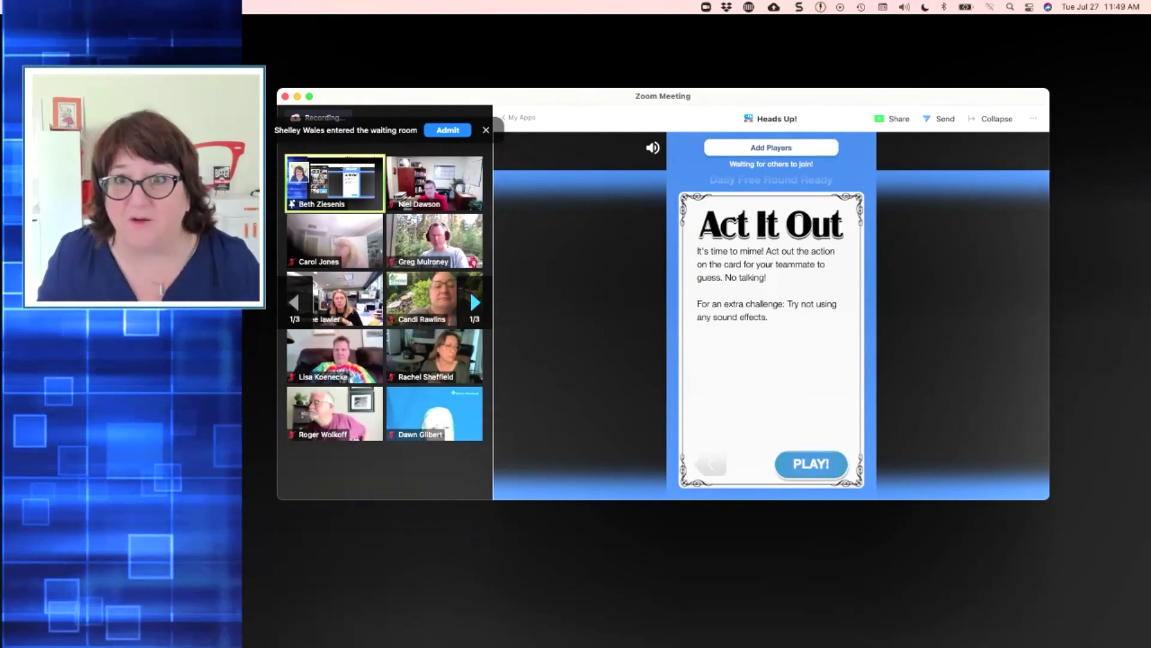
left_click(811, 464)
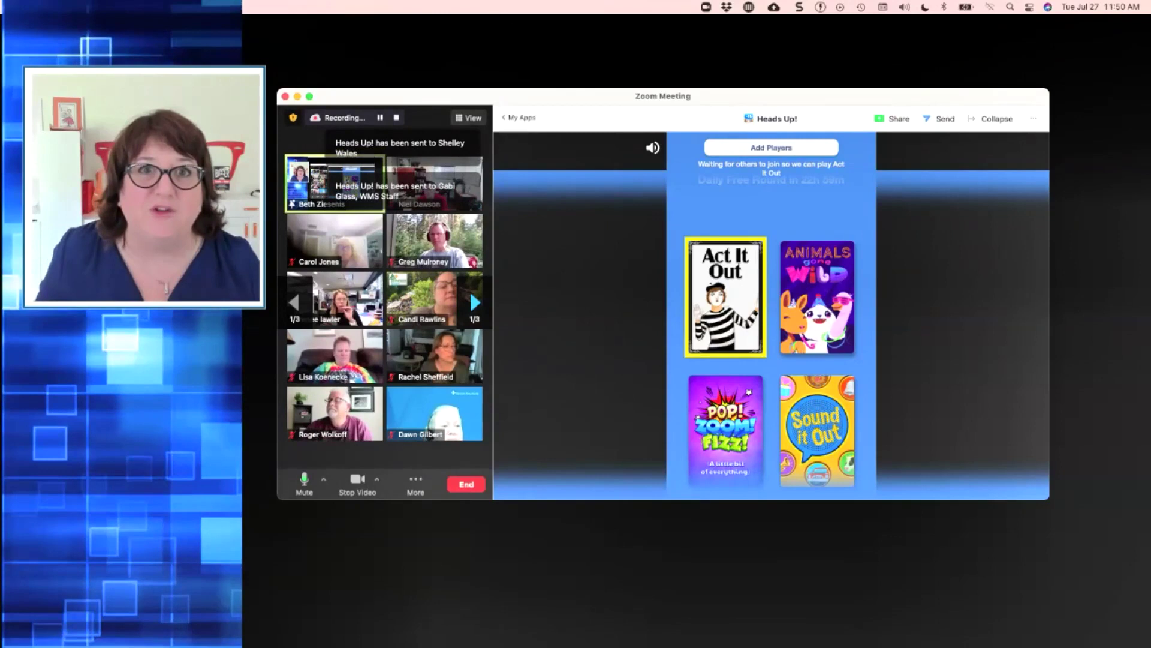
Leave Heads Up! for the BuildBetter Research app and start creating an interview there
left_click(519, 118)
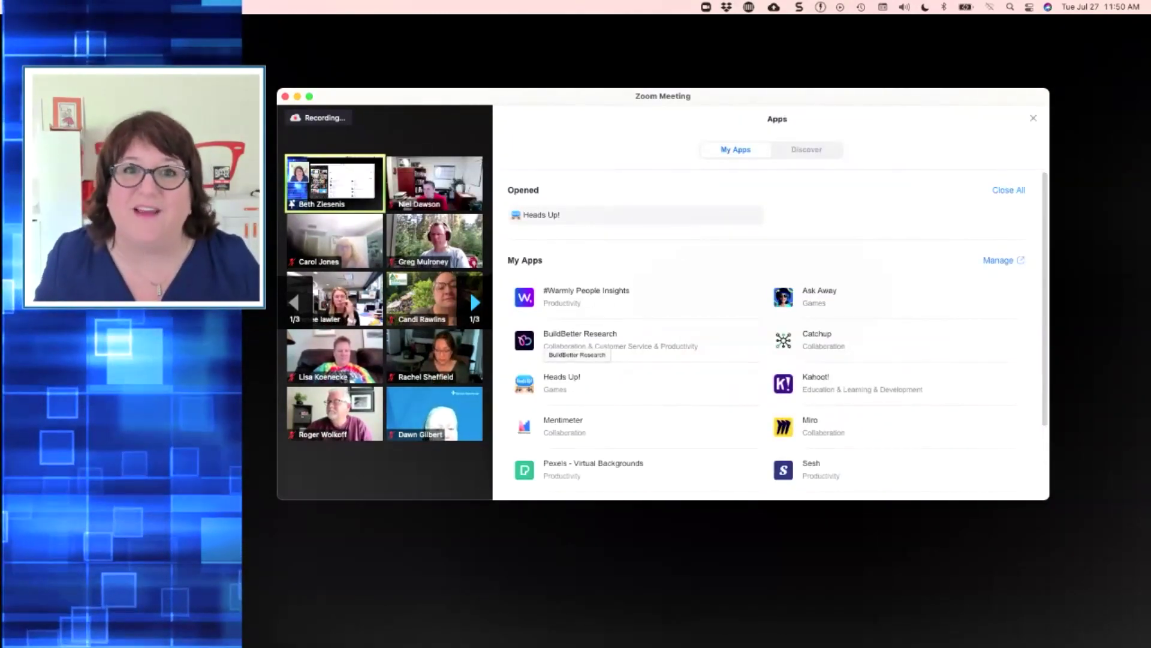
left_click(551, 336)
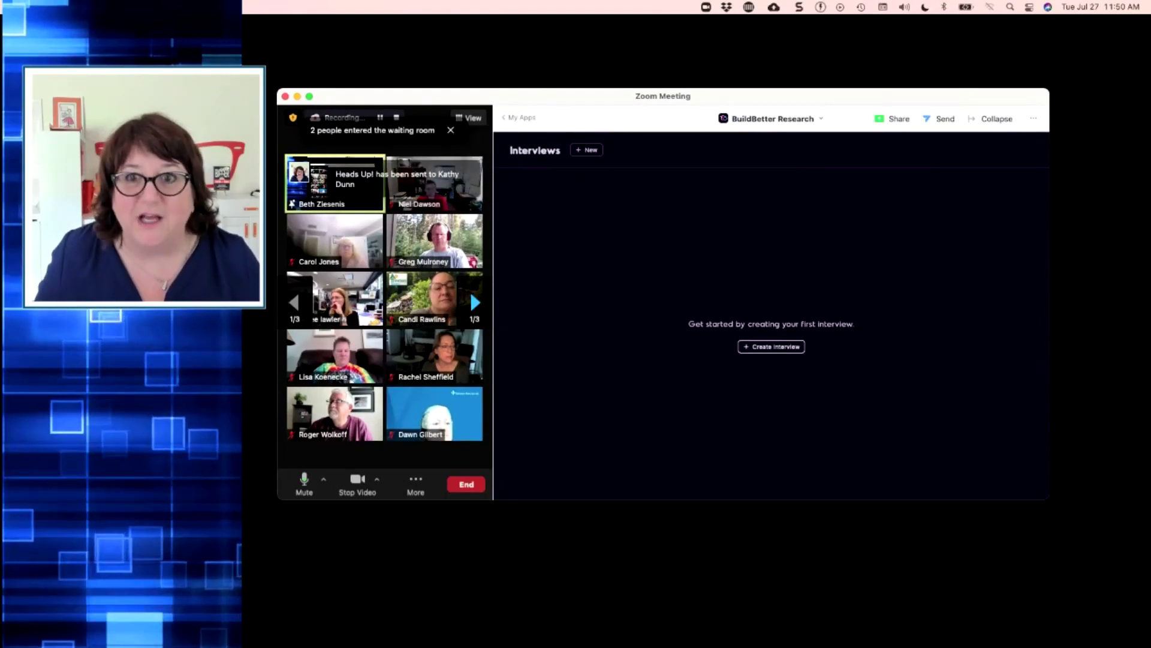
left_click(772, 346)
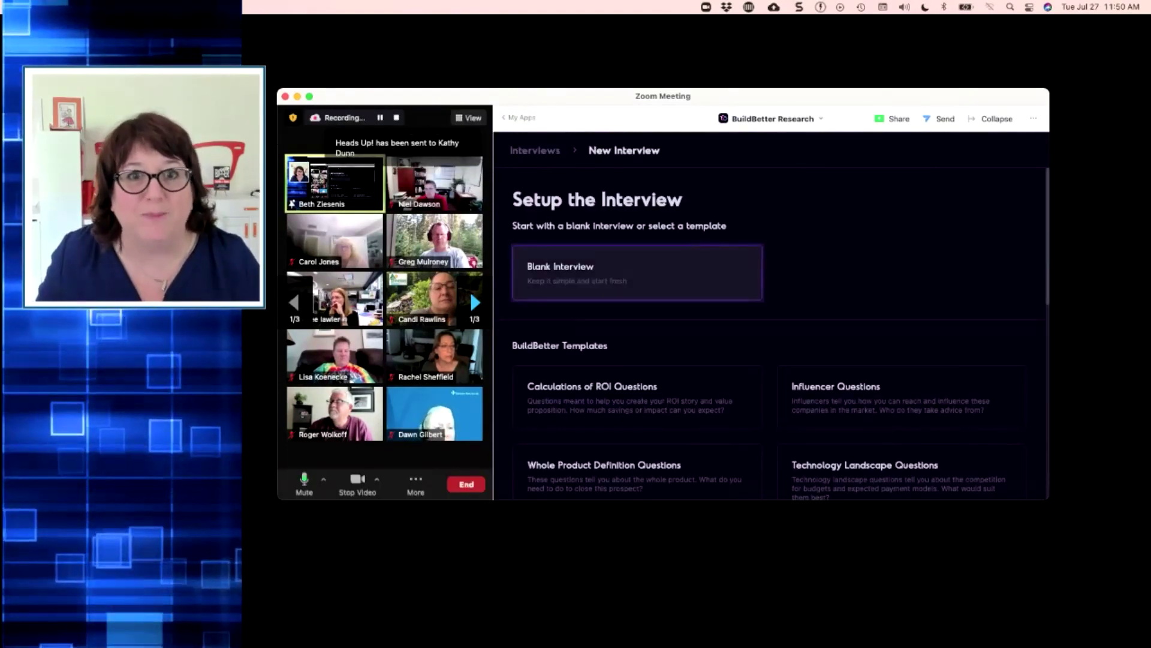
Look through the BuildBetter templates and set up the interview with the Influencer Questions template
scroll(772, 347, "down", 2)
scroll(771, 347, "up", 2)
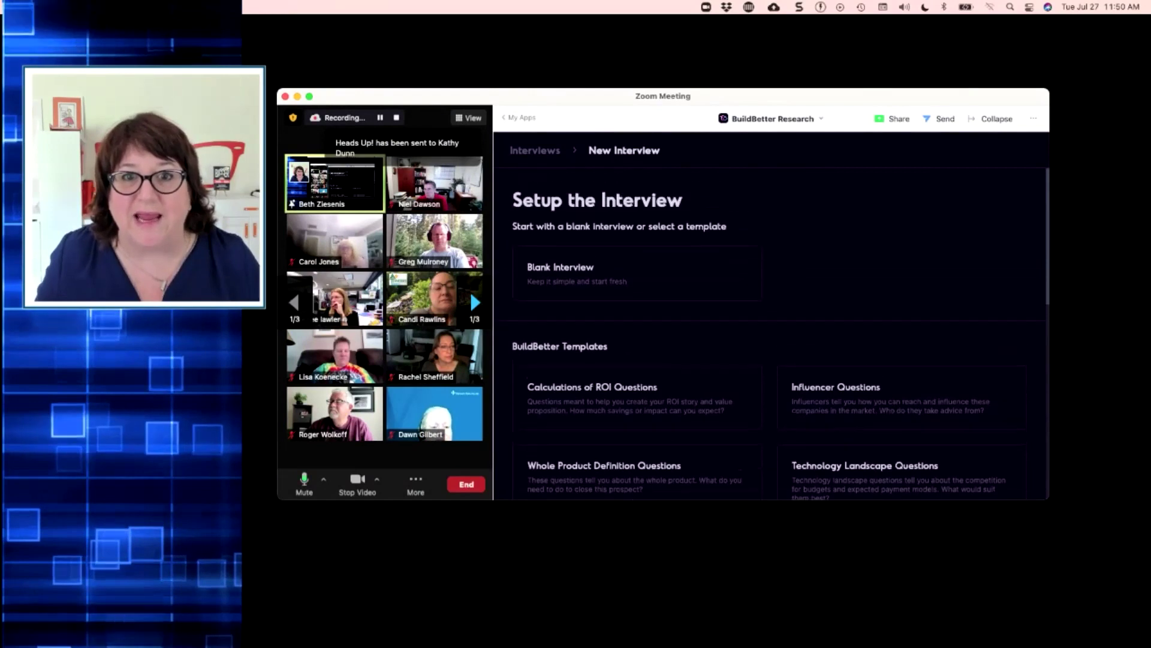
scroll(771, 346, "down", 1)
scroll(771, 347, "down", 2)
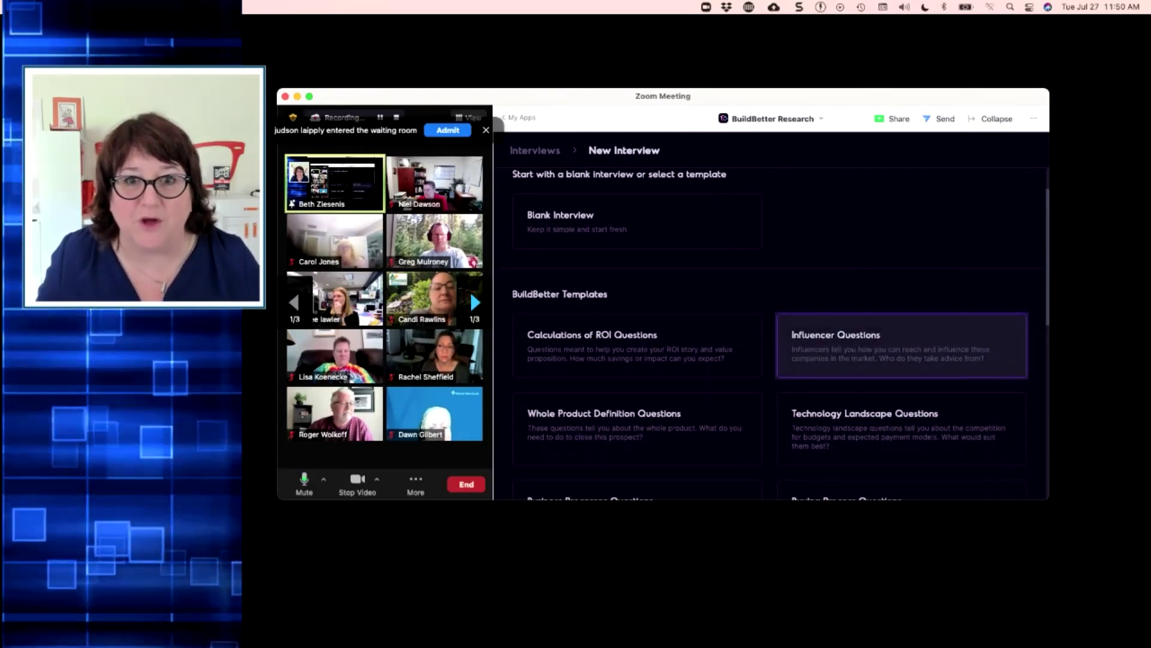
left_click(901, 345)
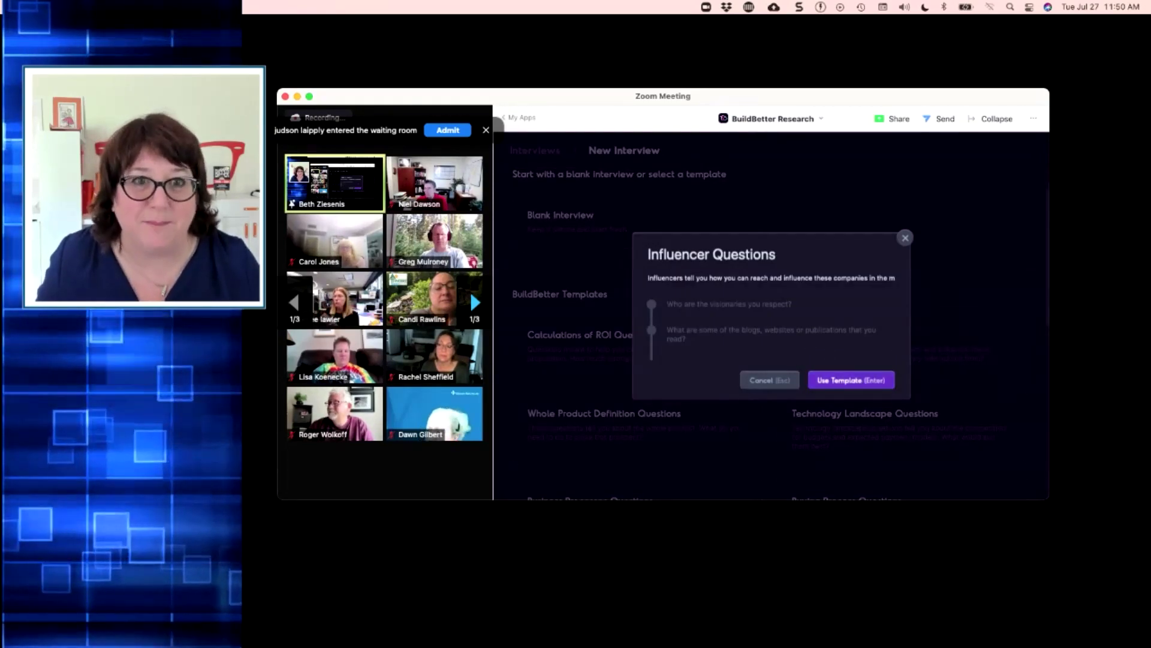
key("Return")
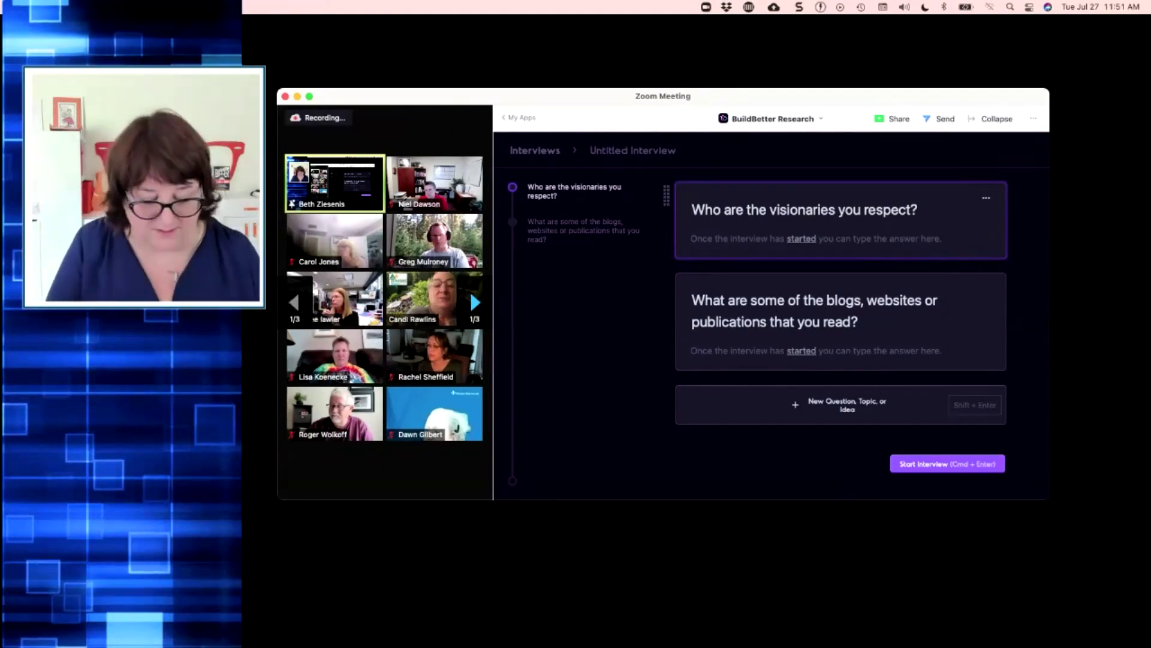
Replace the text of the first interview question with "Richard Bach and Madonna" and place the cursor in the second question
type("Richard Bac")
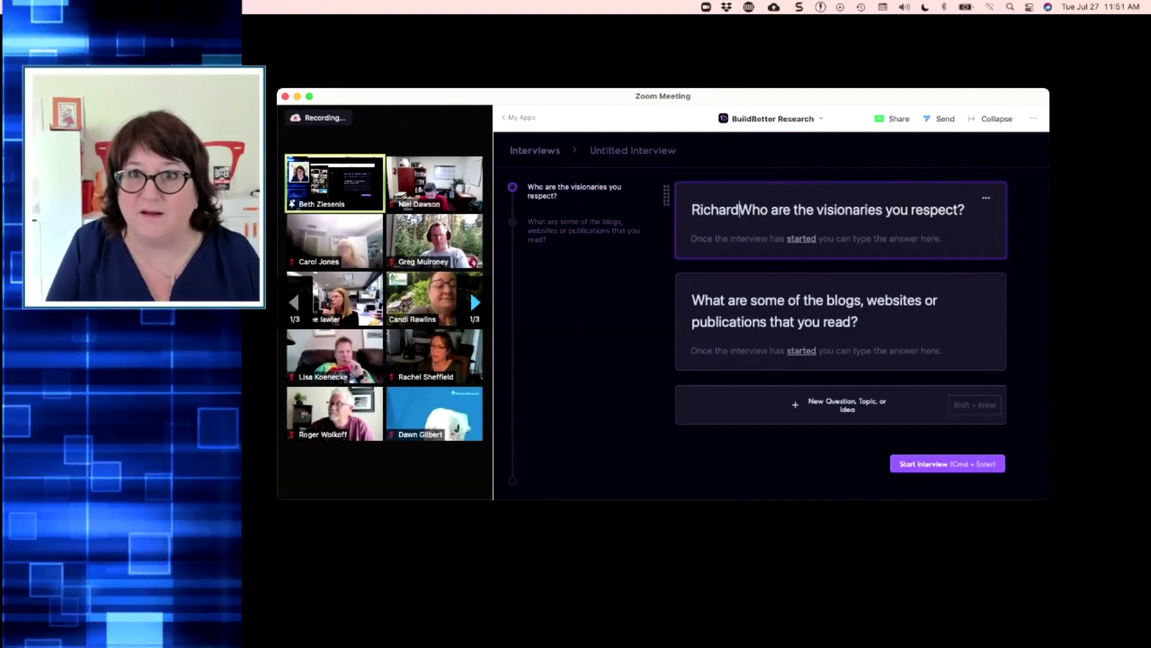
type("h")
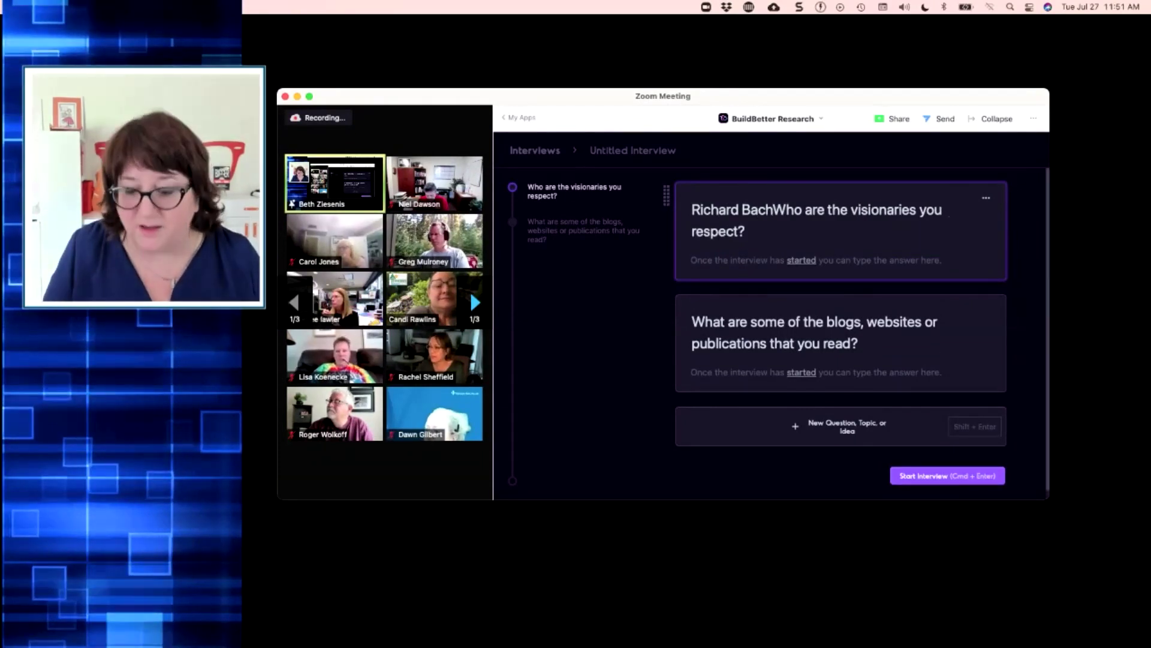
key("Delete")
key("Delete")
key("Delete")
key("Delete")
key("Delete")
key("Delete")
key("Delete")
key("Delete")
key("Delete")
key("Delete")
key("Delete")
key("Delete")
key("Delete")
key("Delete")
key("Delete")
key("Delete")
key("Delete")
key("Delete")
key("Delete")
key("Delete")
key("Delete")
key("Delete")
key("Delete")
key("Delete")
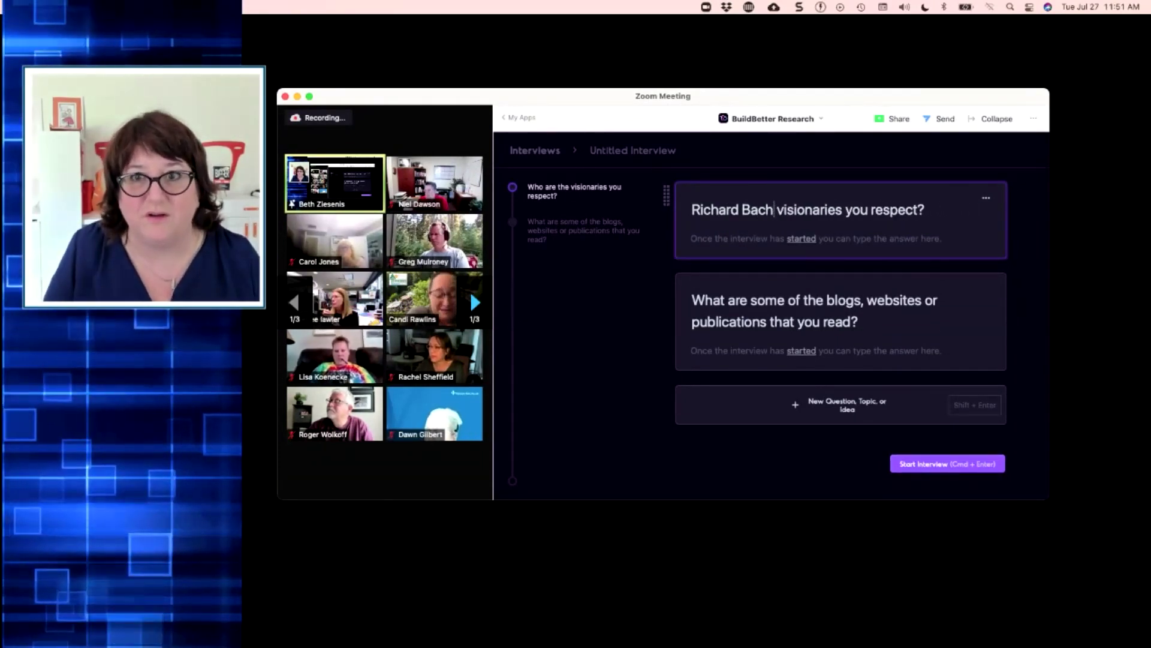
key("Delete")
key("Delete")
key("Delete")
key("Delete")
key("Delete")
key("Delete")
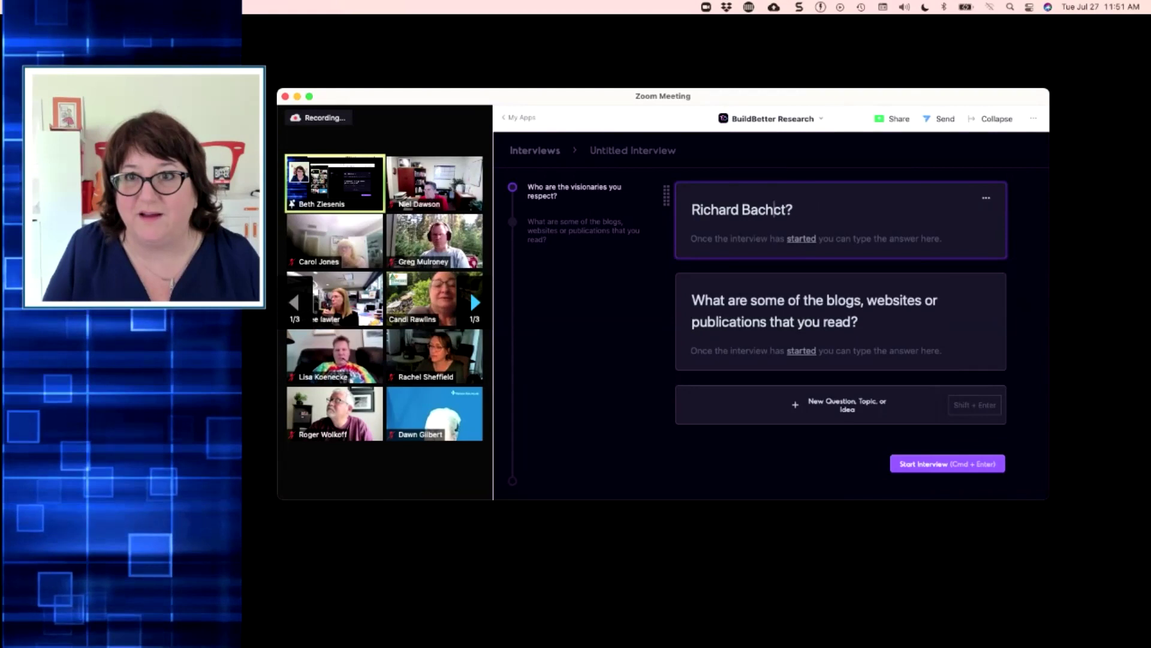
type("and Madonna")
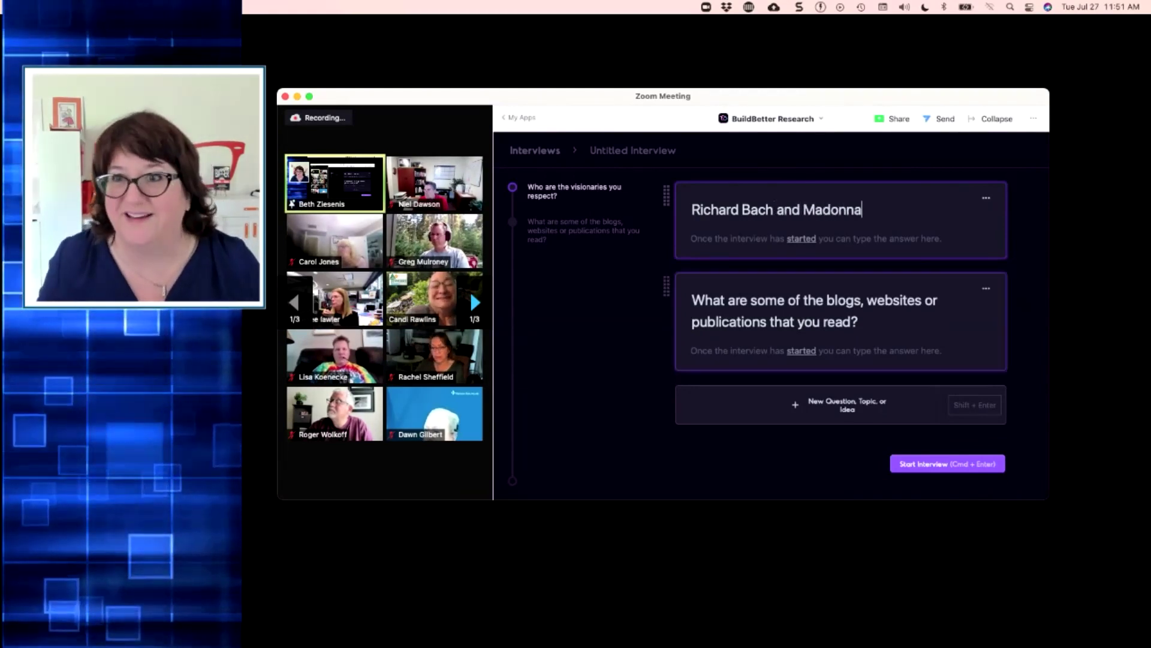
left_click(860, 322)
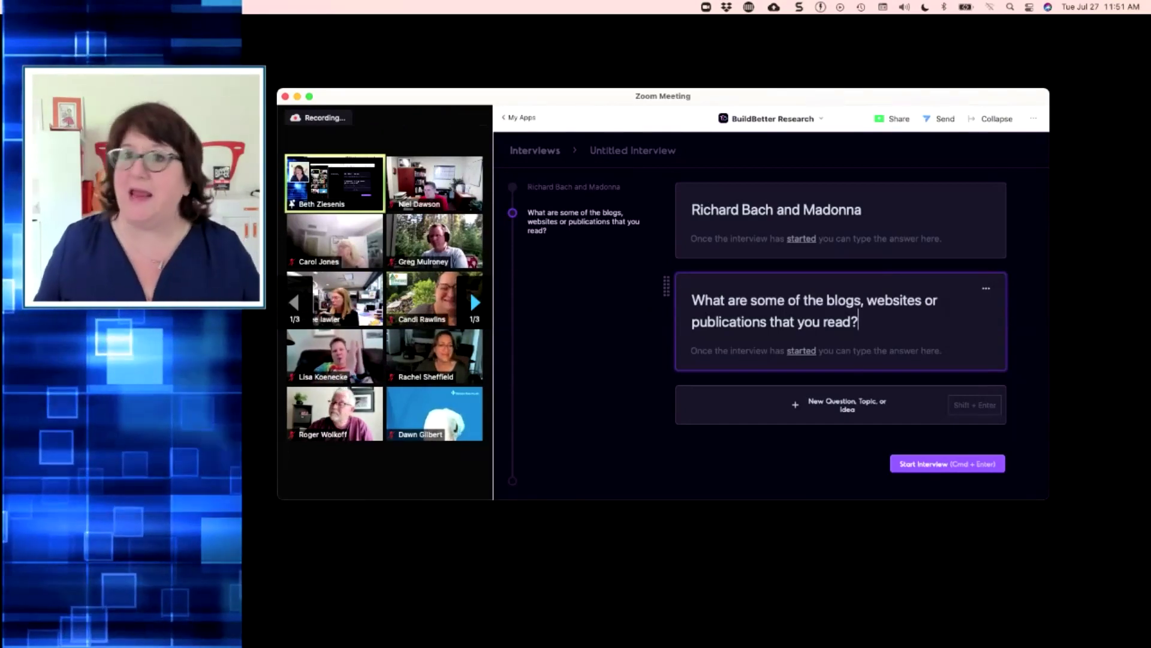
Leave BuildBetter Research for the #Warmly People Insights app and look over its background signature preview
left_click(519, 118)
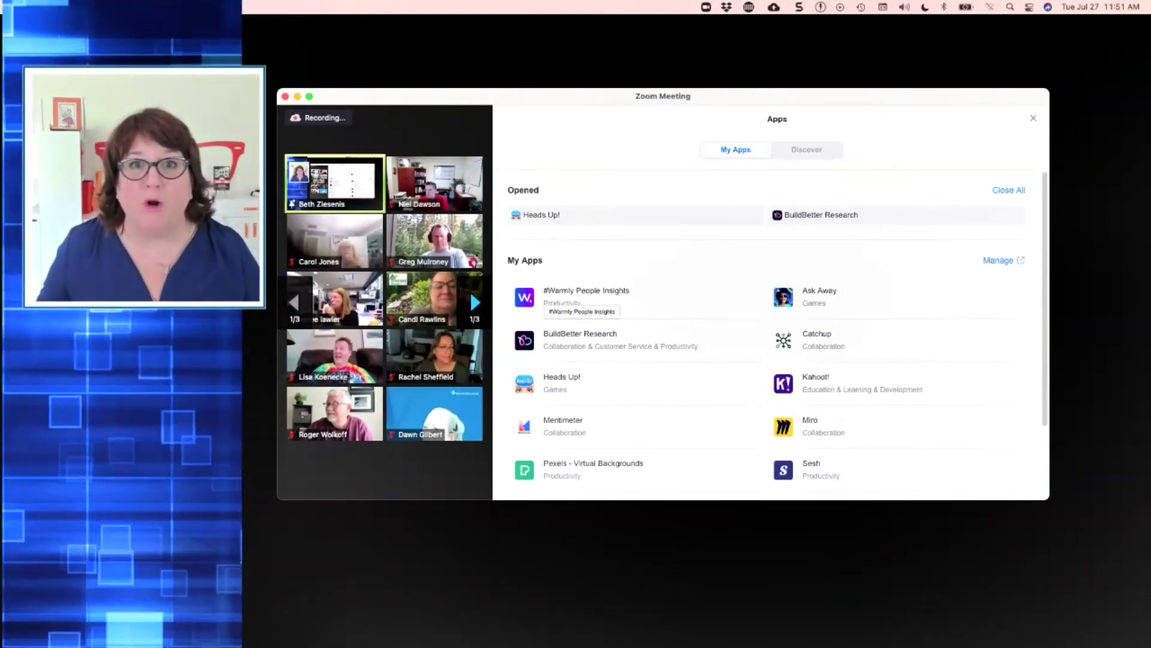
left_click(558, 299)
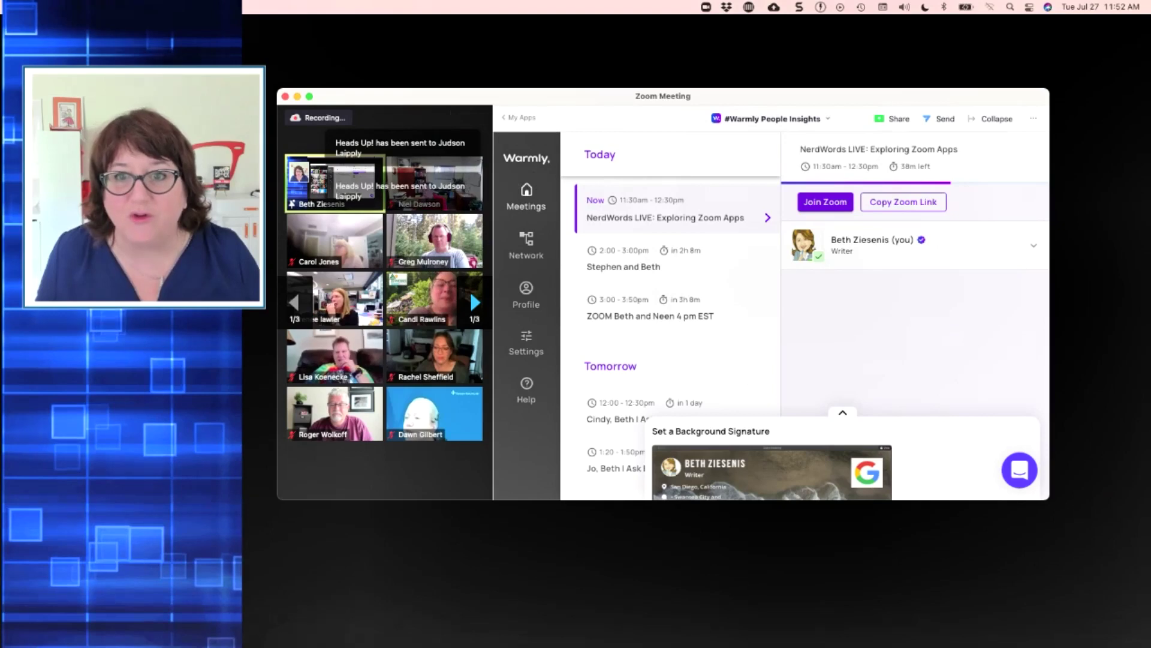
scroll(772, 461, "down", 2)
scroll(772, 462, "up", 1)
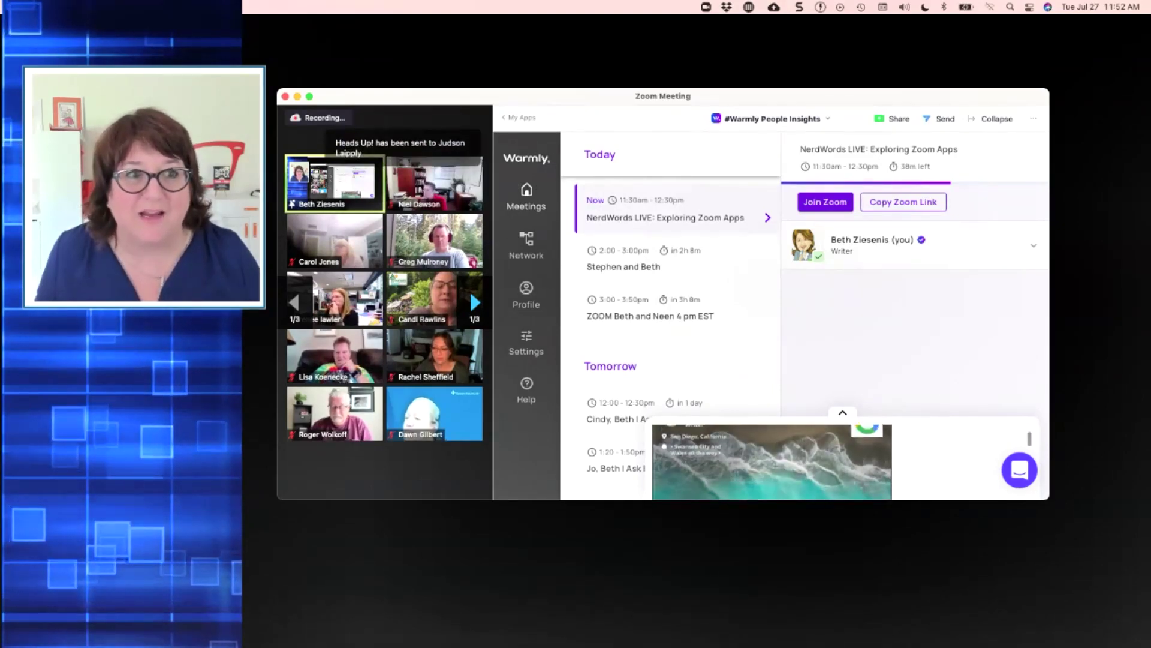
scroll(771, 462, "down", 2)
scroll(772, 462, "up", 2)
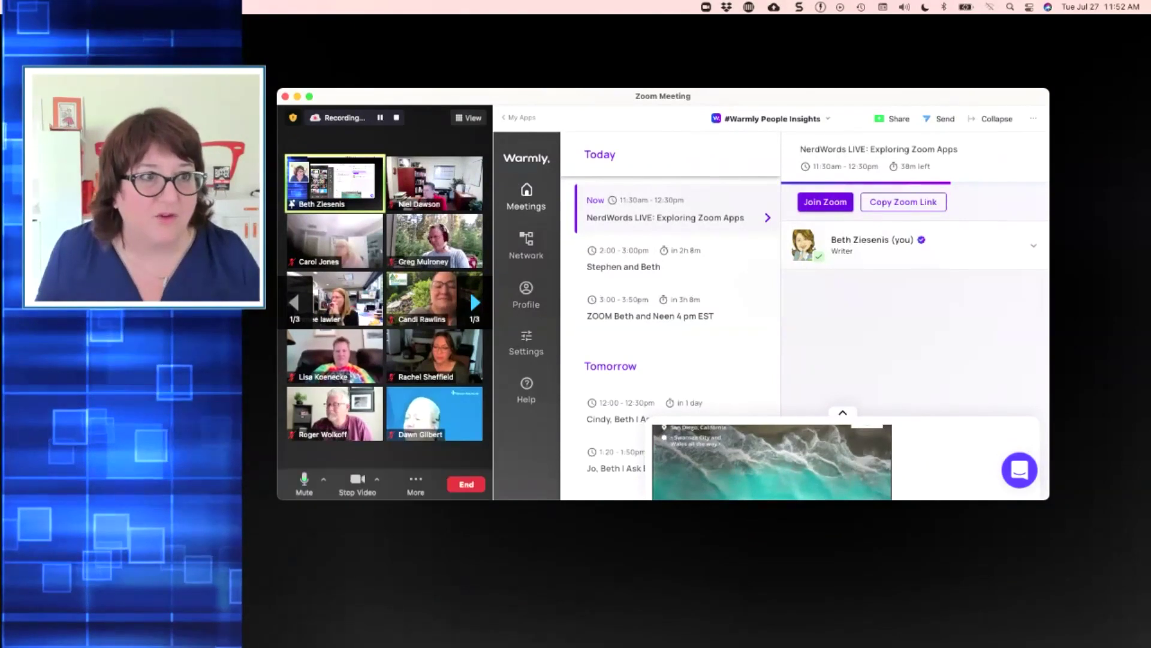
key("super+Tab")
scroll(772, 462, "down", 2)
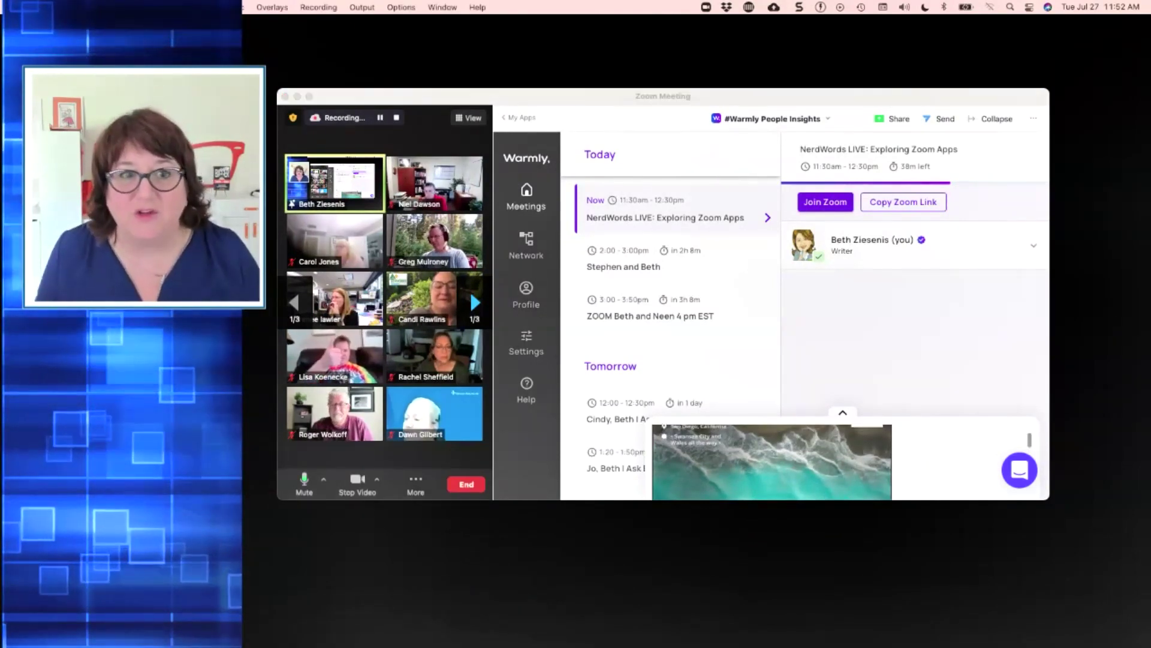
scroll(771, 462, "up", 3)
scroll(772, 462, "down", 3)
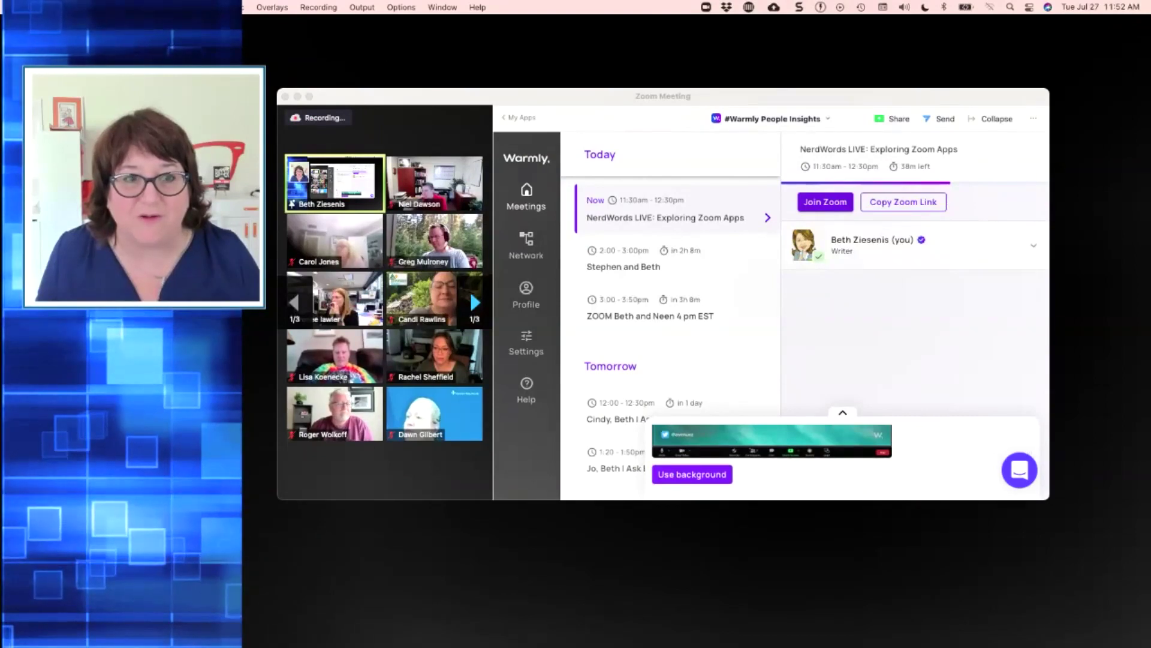
scroll(772, 462, "up", 3)
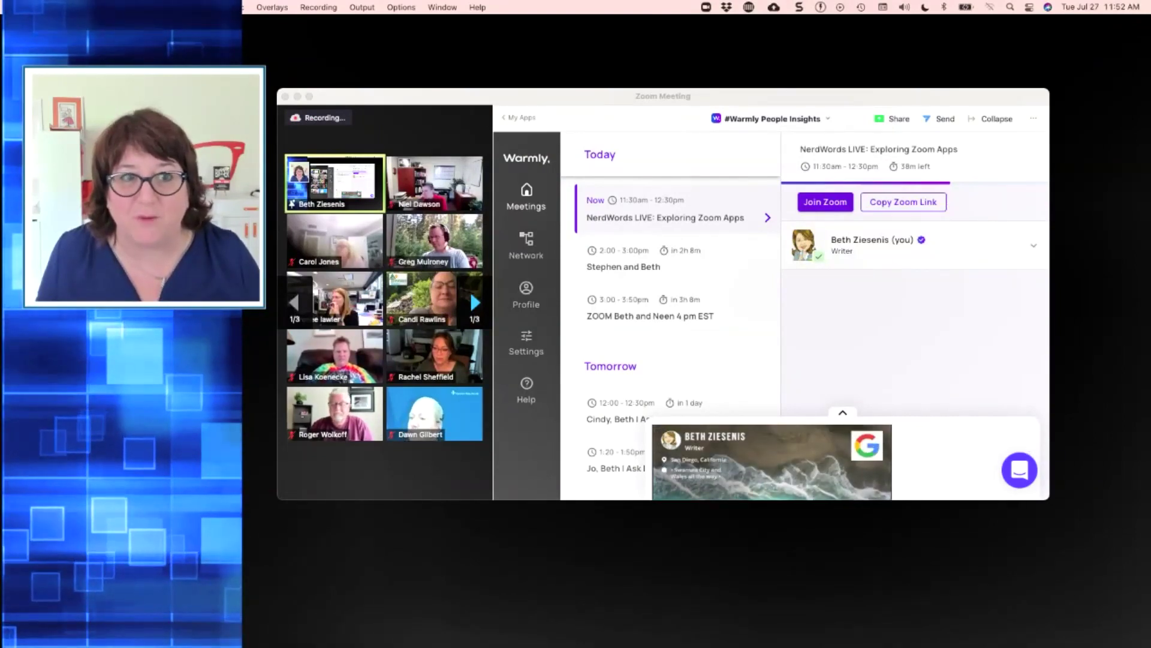
scroll(772, 461, "up", 1)
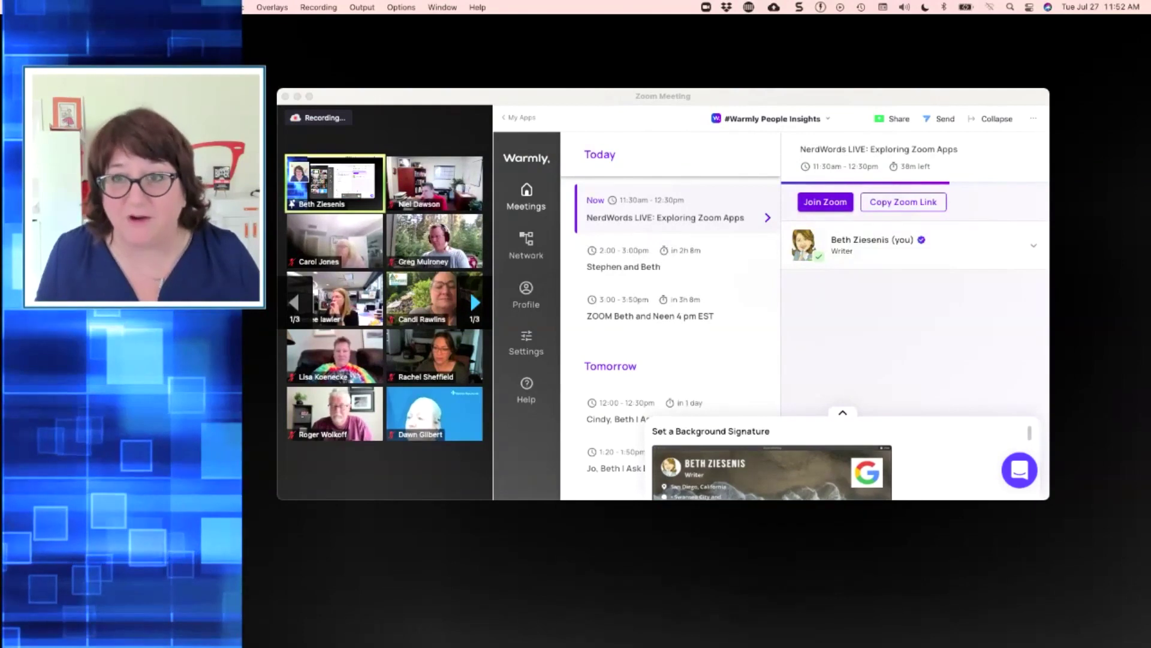
left_click(678, 308)
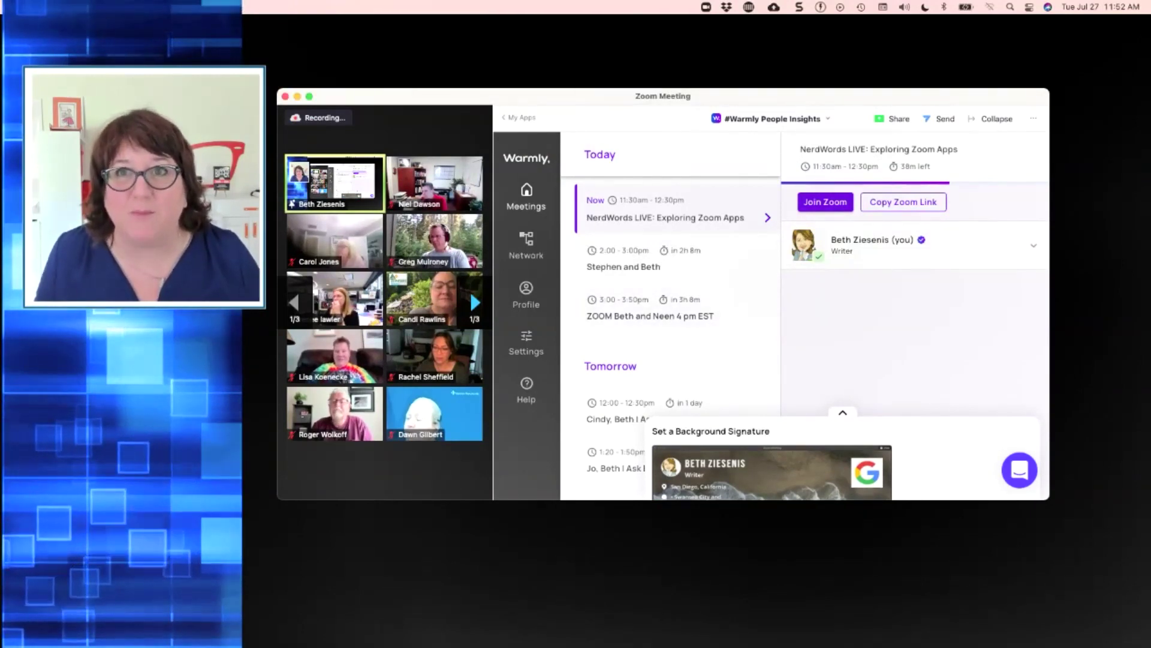
Browse the Warmly meetings list and read the attendee's profile for today's 2:00 - 3:00pm meeting
left_click_drag(480, 96, 460, 83)
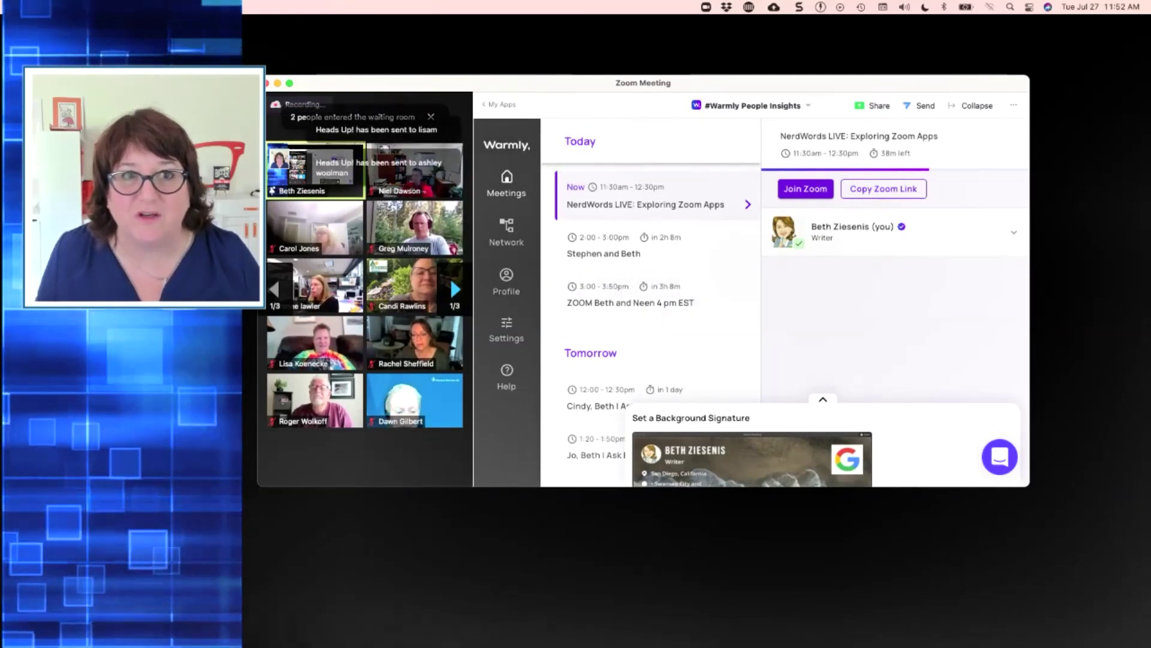
scroll(651, 299, "down", 2)
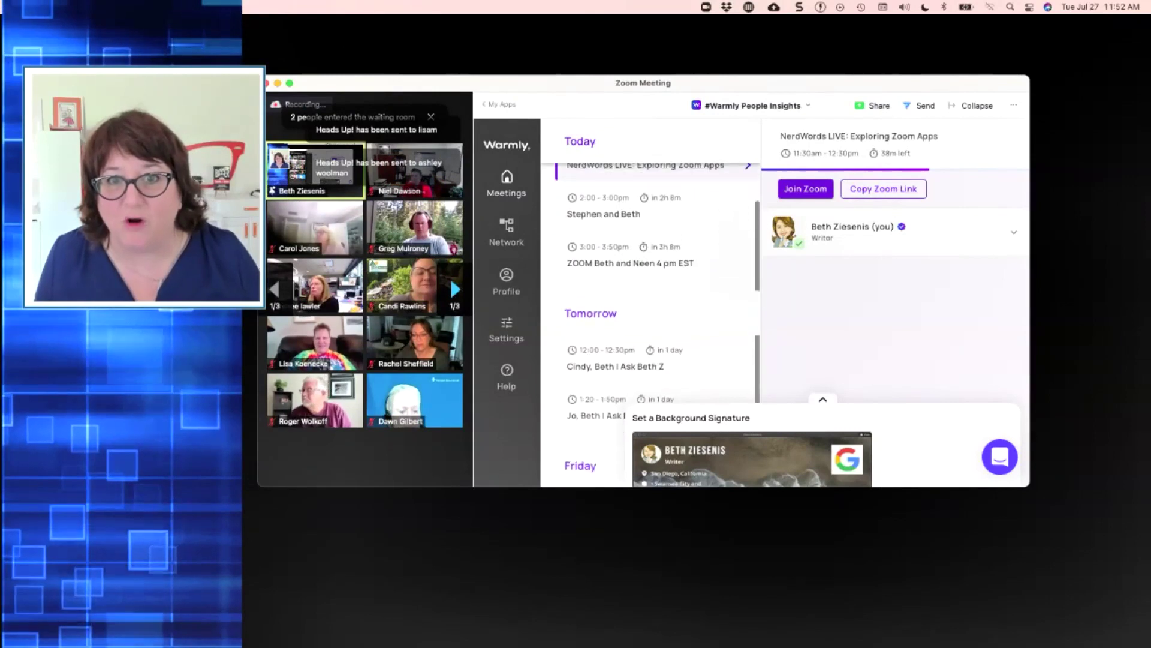
scroll(651, 300, "up", 5)
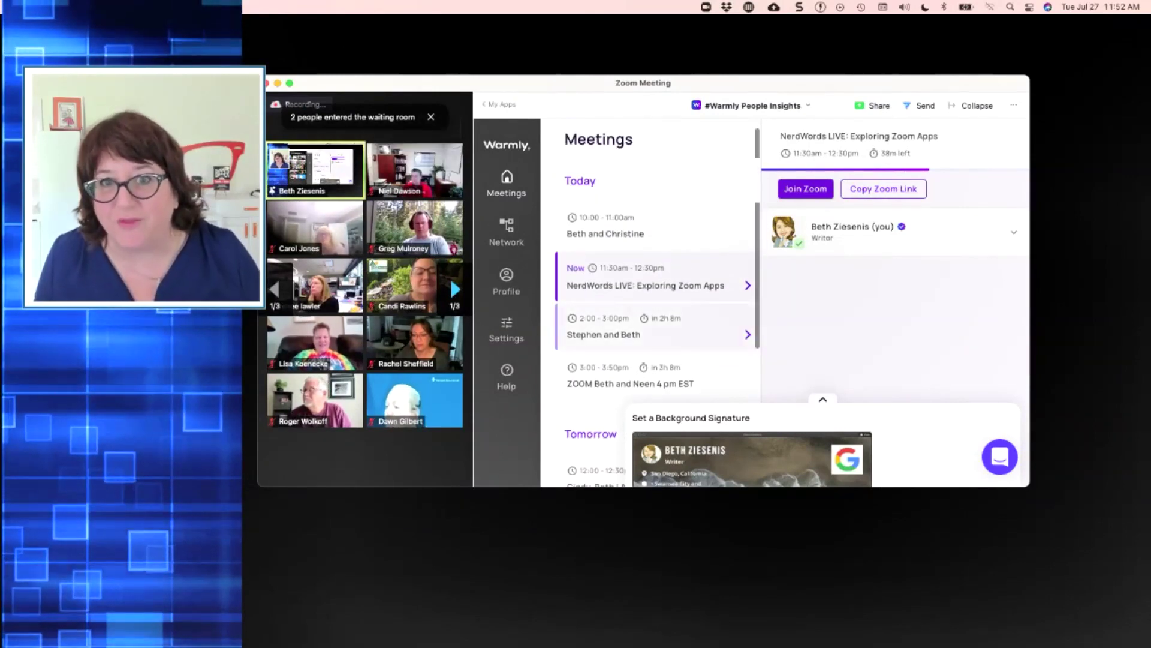
left_click(651, 327)
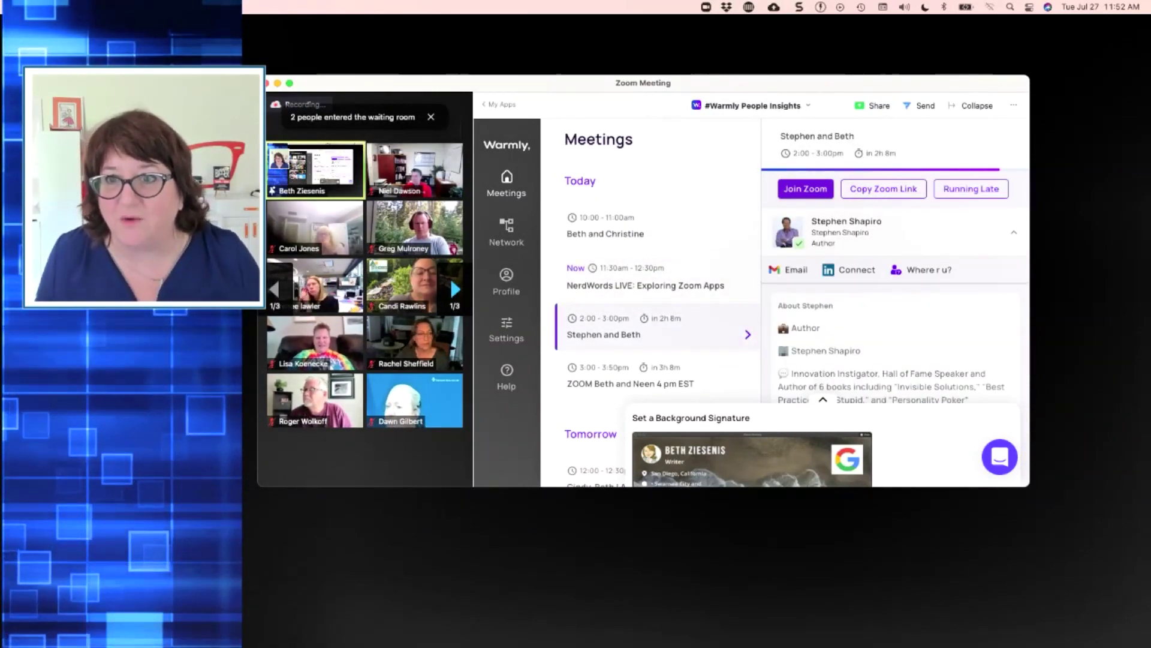
scroll(896, 300, "down", 2)
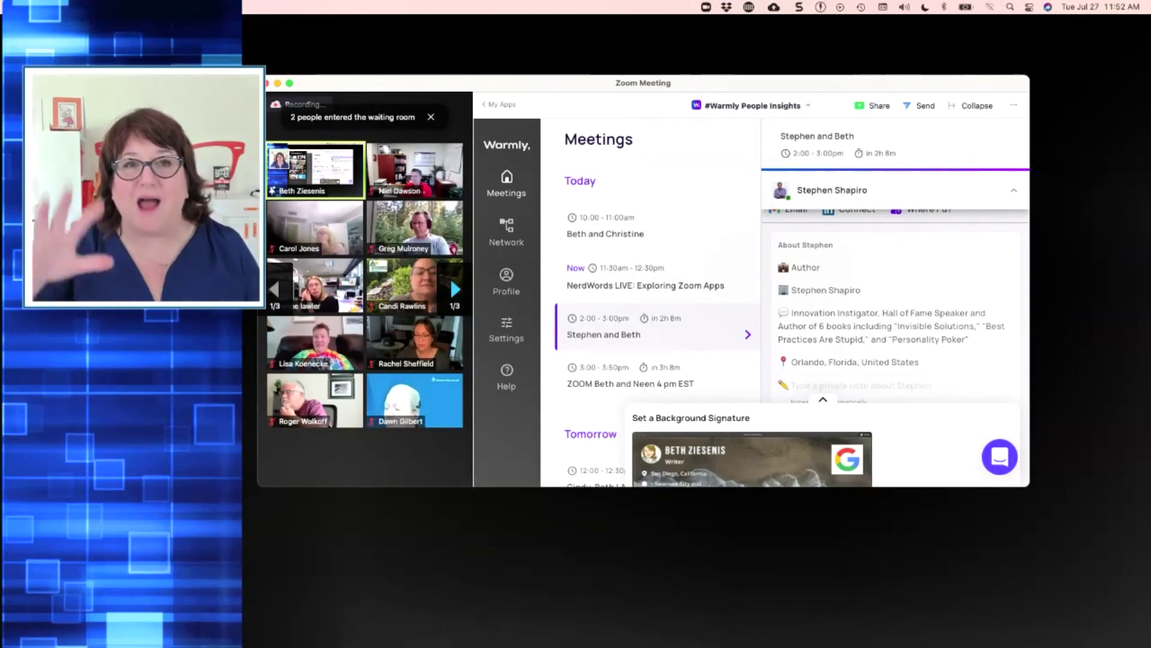
scroll(896, 288, "down", 2)
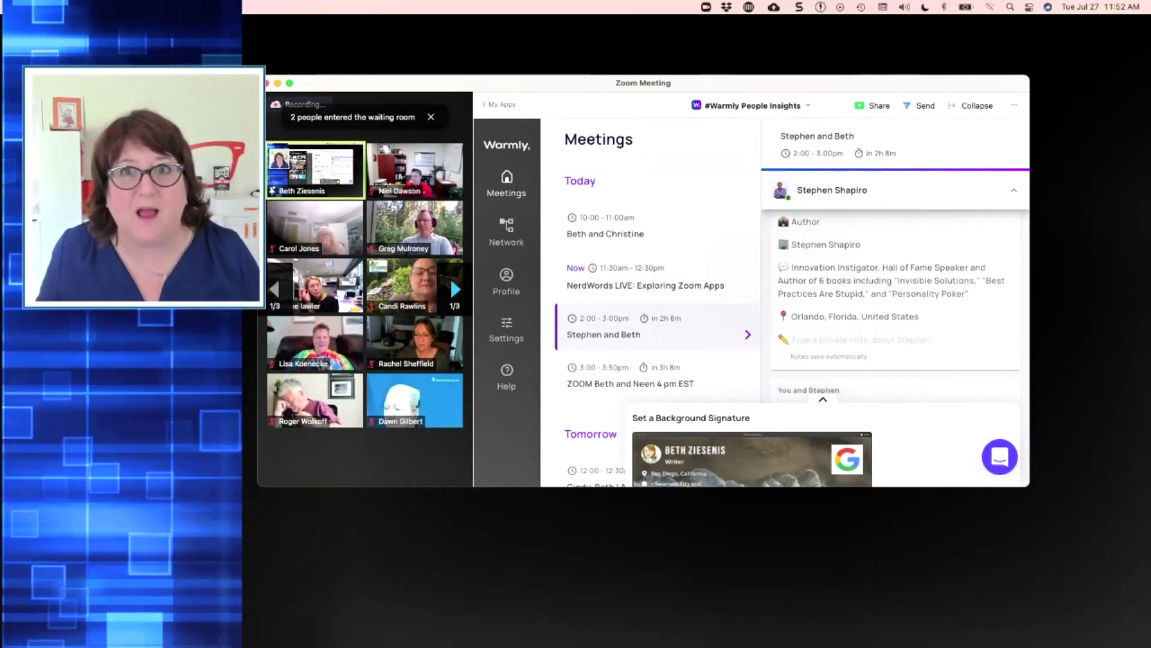
scroll(657, 258, "up", 1)
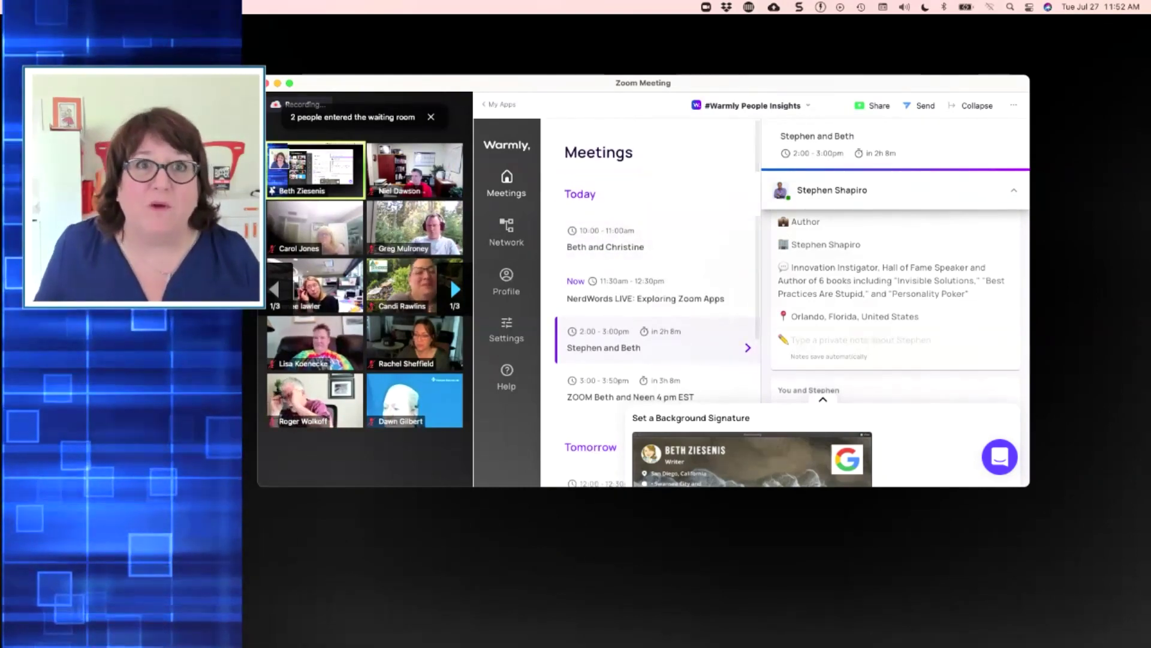
Leave Warmly, check on the waiting Heads Up! game, and return to the list of installed apps
left_click(499, 104)
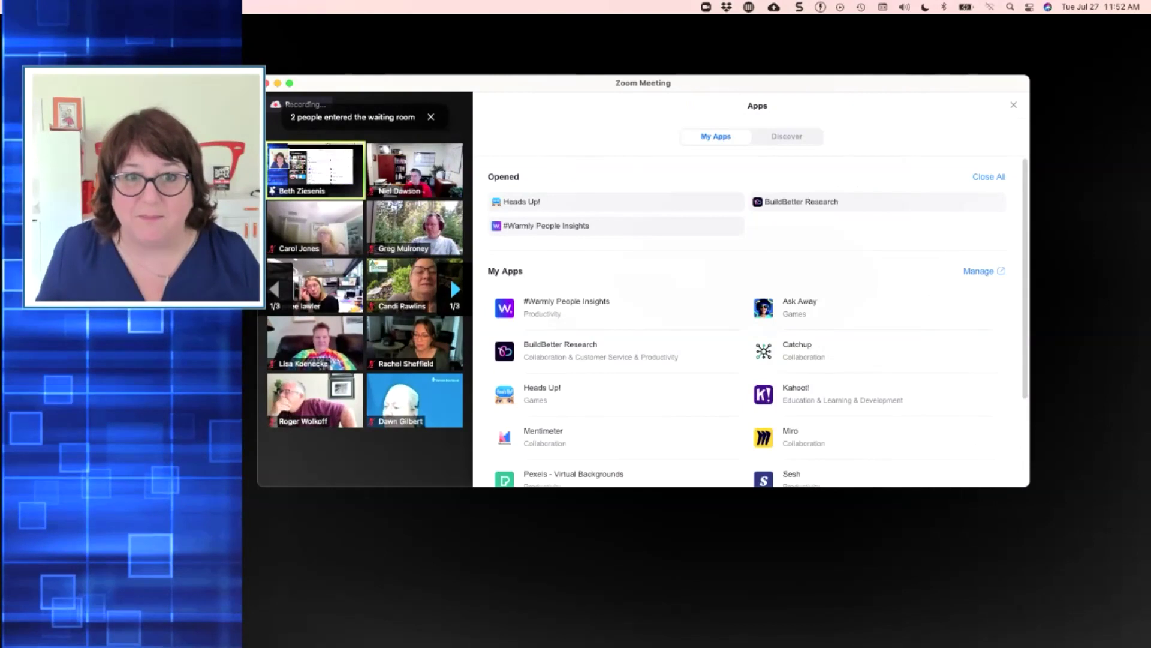
scroll(750, 324, "down", 2)
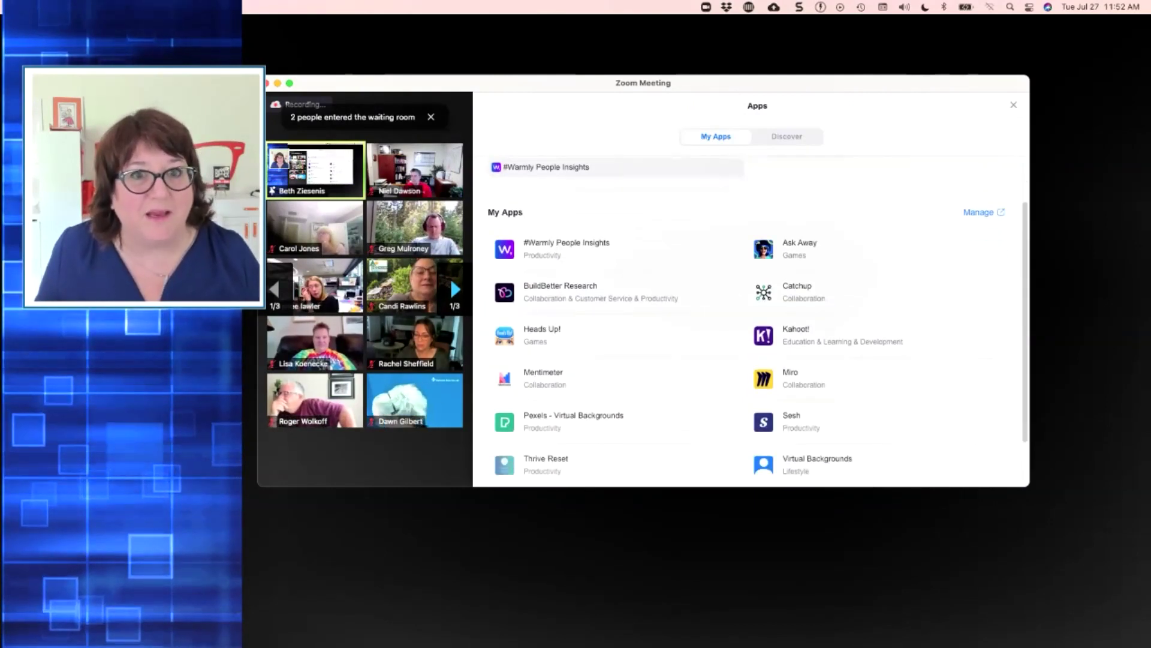
left_click(540, 341)
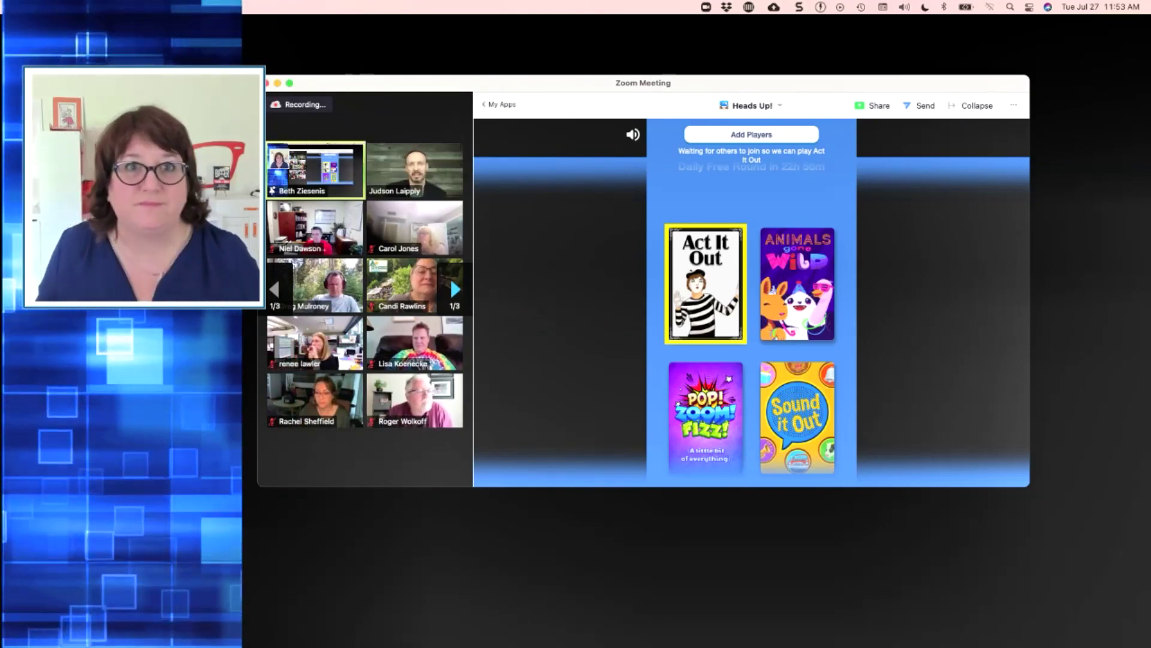
left_click(499, 104)
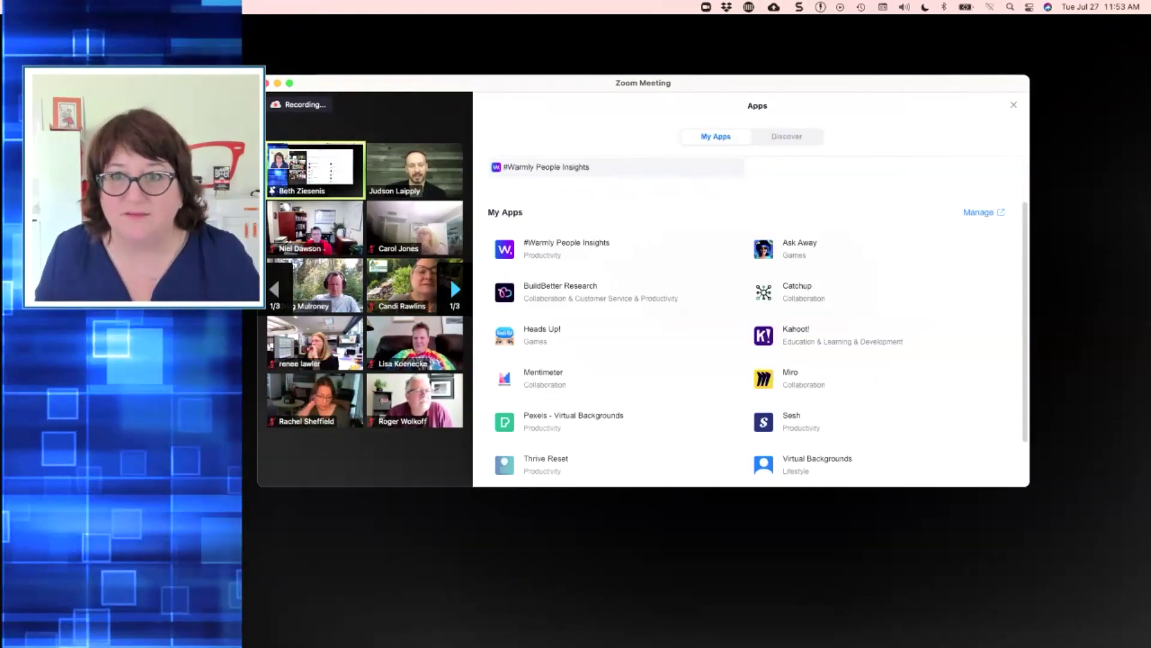
Open Thrive Reset, play the Barely Dancing reset, and share the app with the meeting
scroll(749, 329, "down", 2)
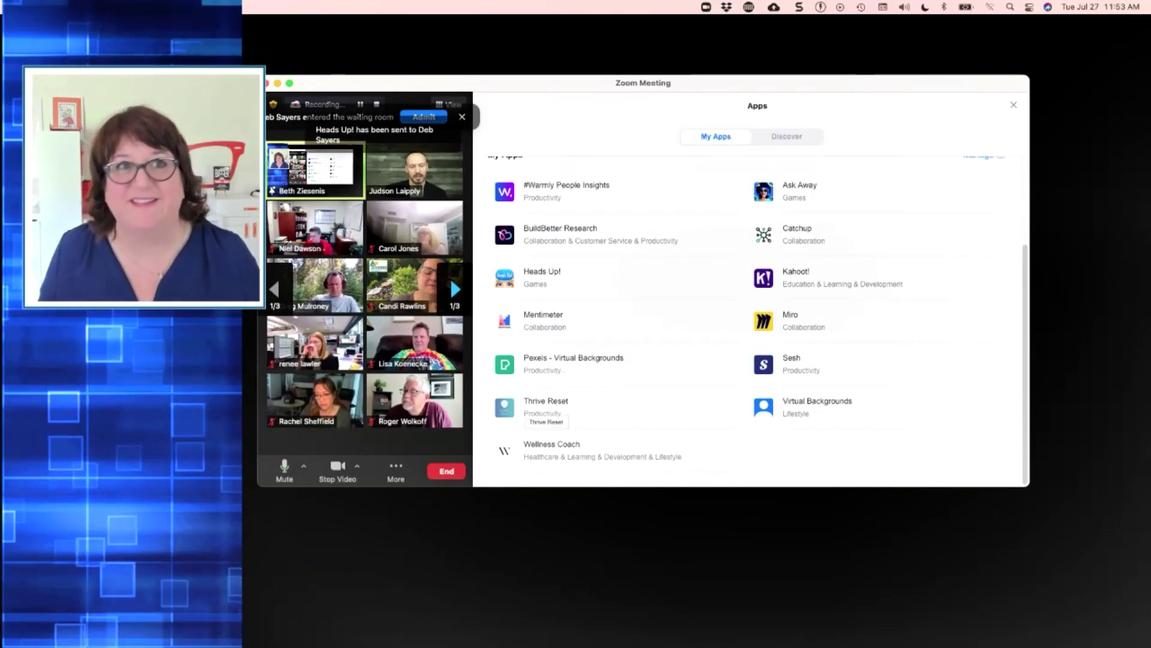
left_click(543, 408)
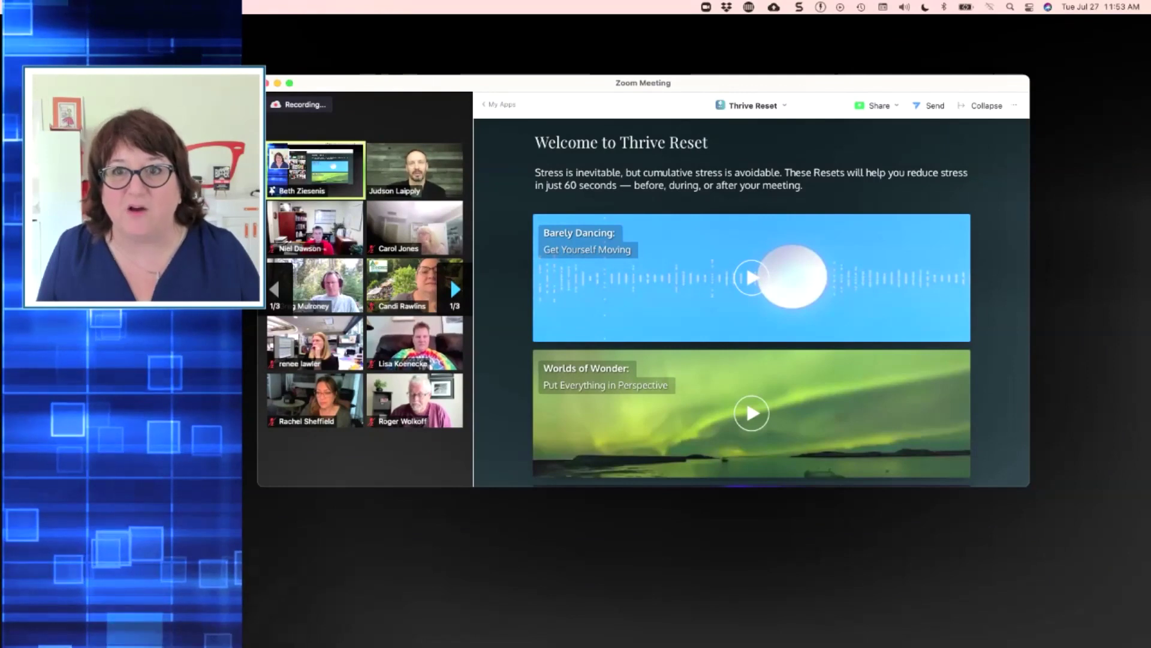
left_click(840, 284)
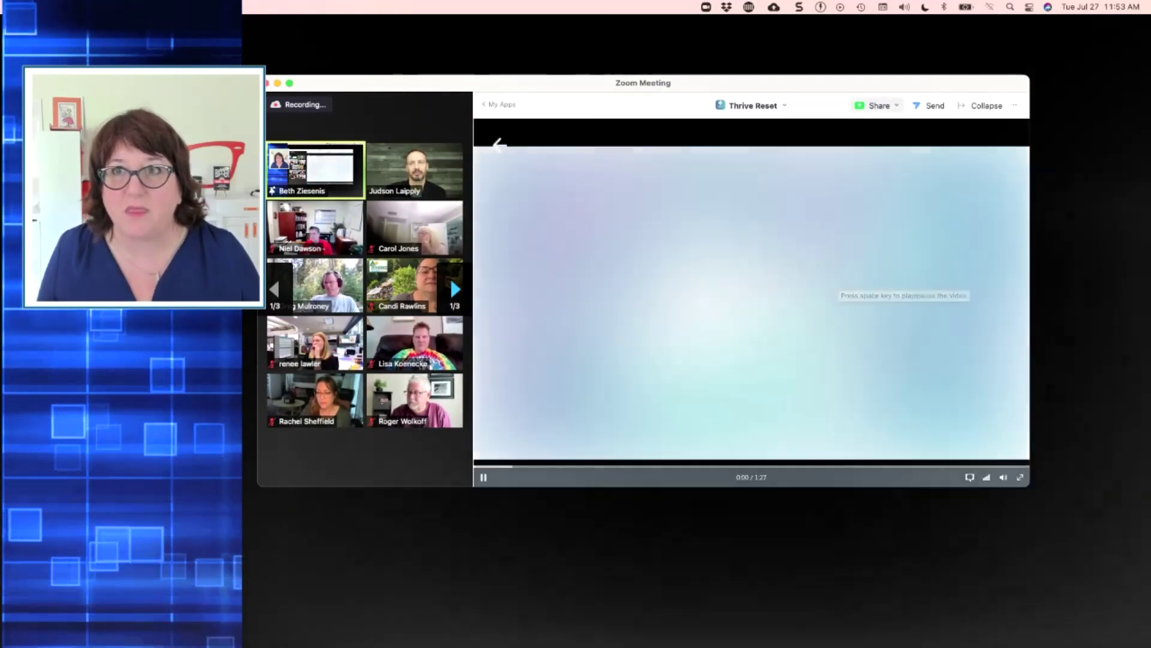
left_click(878, 105)
left_click(873, 146)
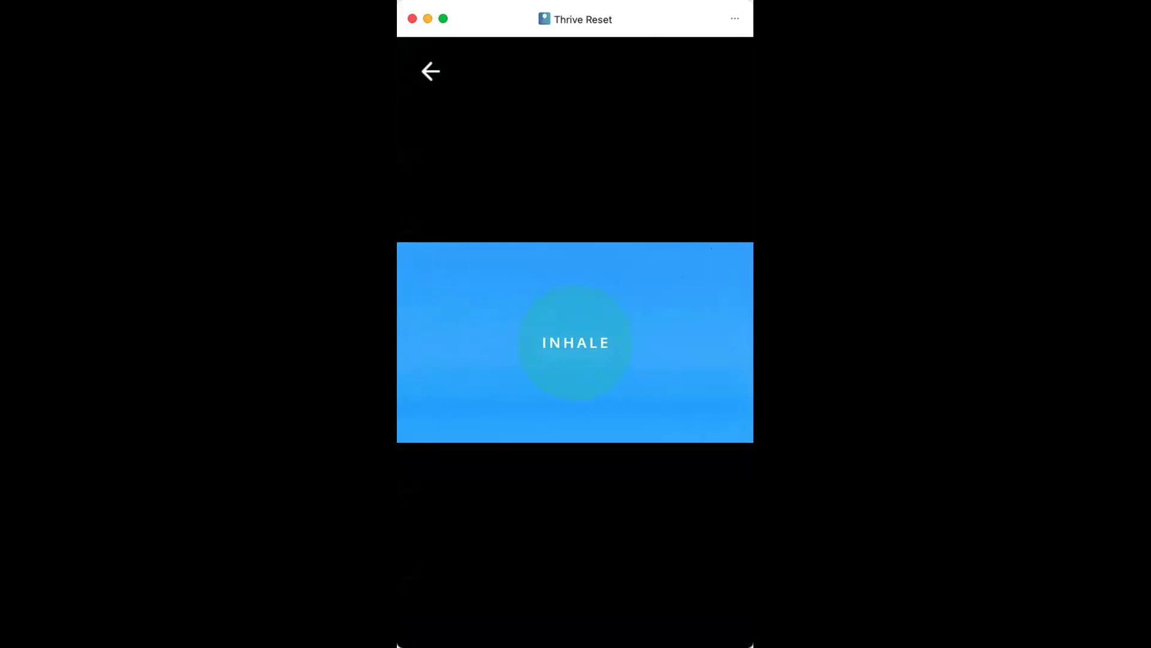
Exit the playing reset, widen the shared Thrive Reset window, and look through the available resets
left_click(430, 71)
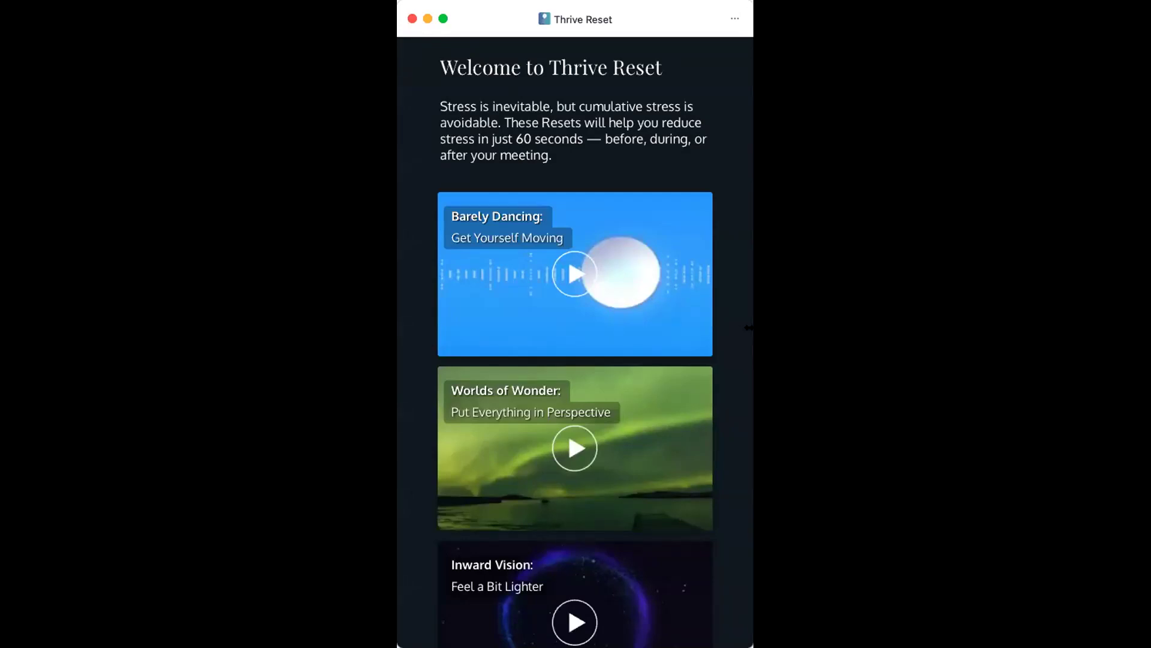
left_click_drag(749, 329, 1039, 306)
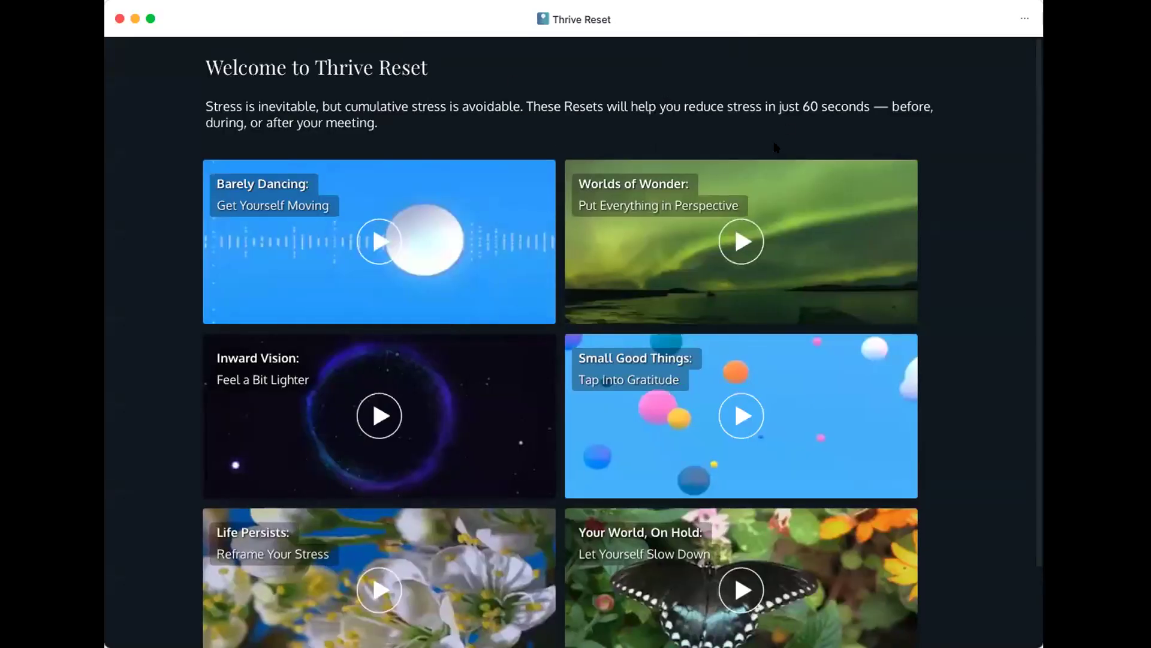
scroll(447, 397, "down", 3)
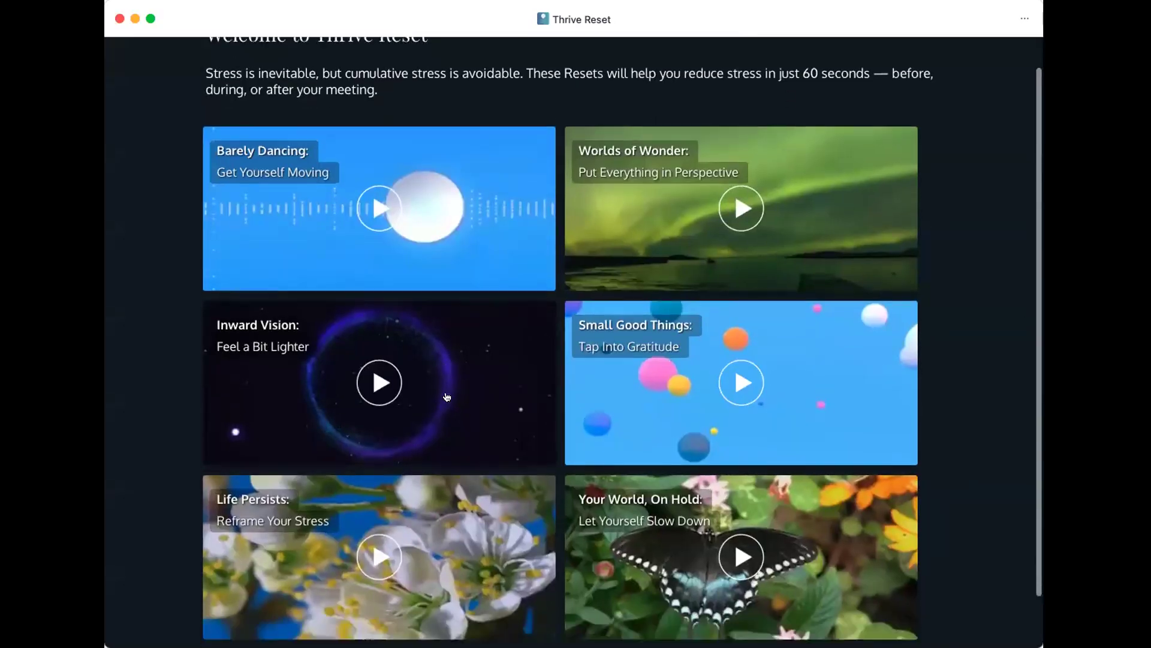
scroll(447, 396, "up", 3)
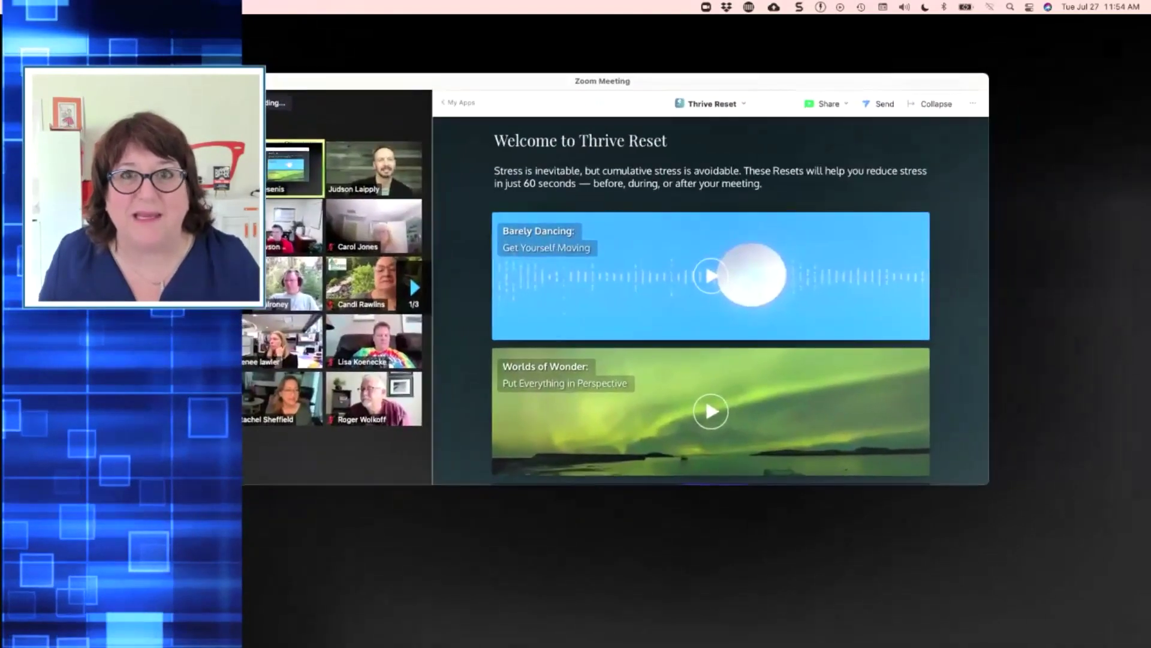
Reposition the meeting window, leave Thrive Reset, and open the Miro app
left_click_drag(602, 81, 627, 82)
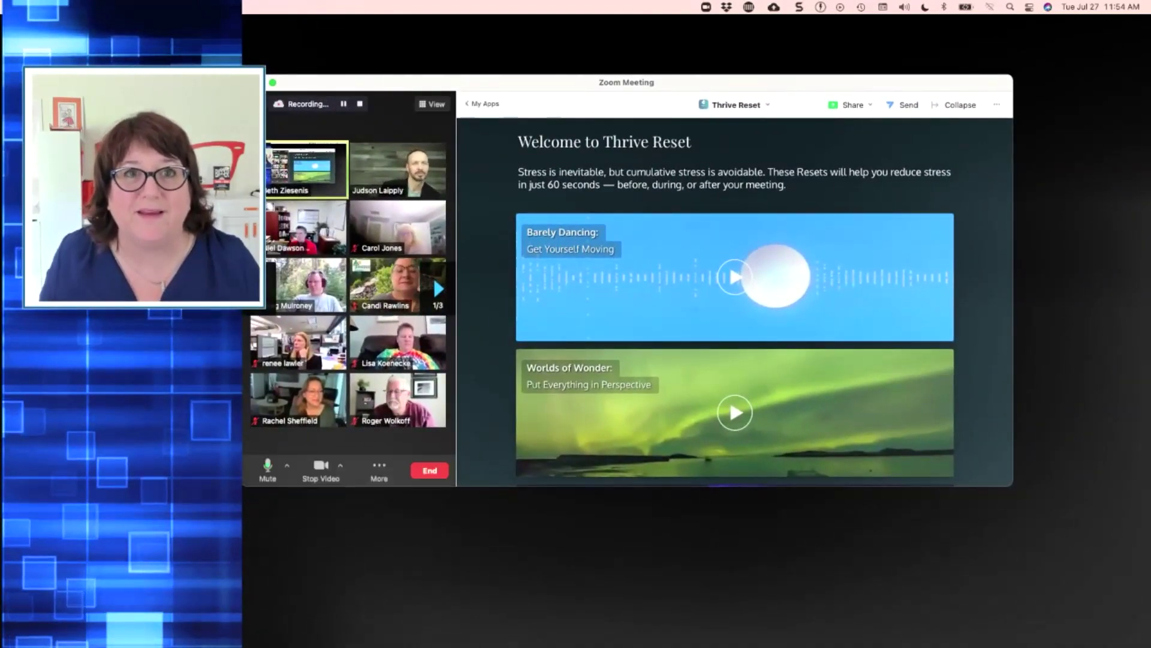
left_click(483, 104)
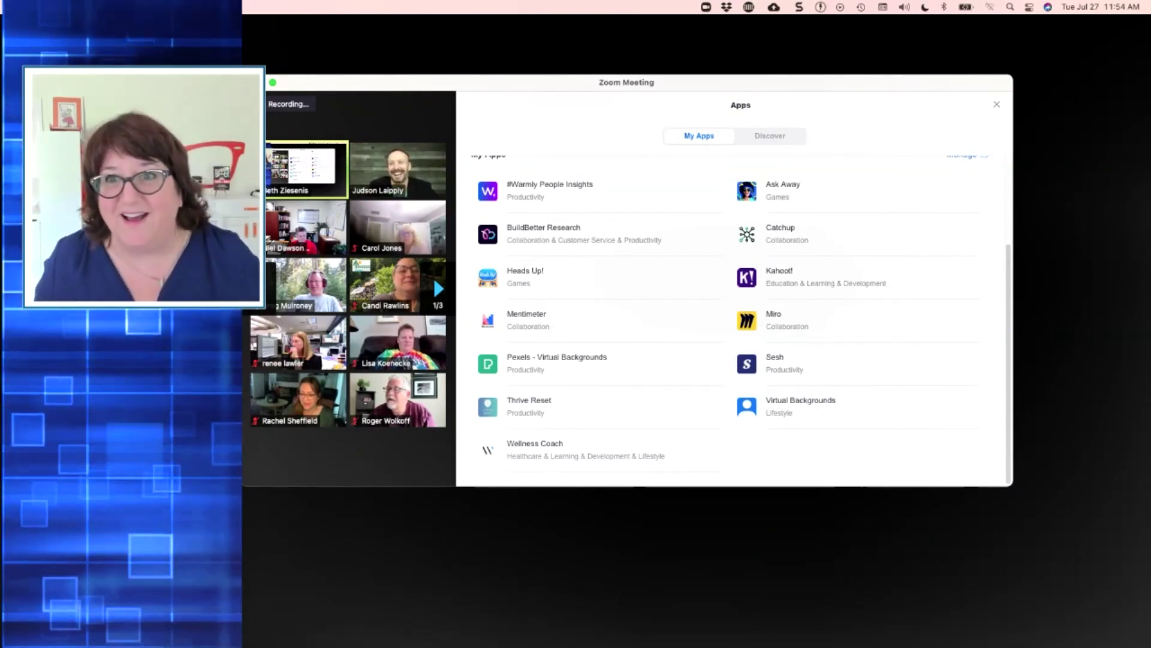
left_click(785, 327)
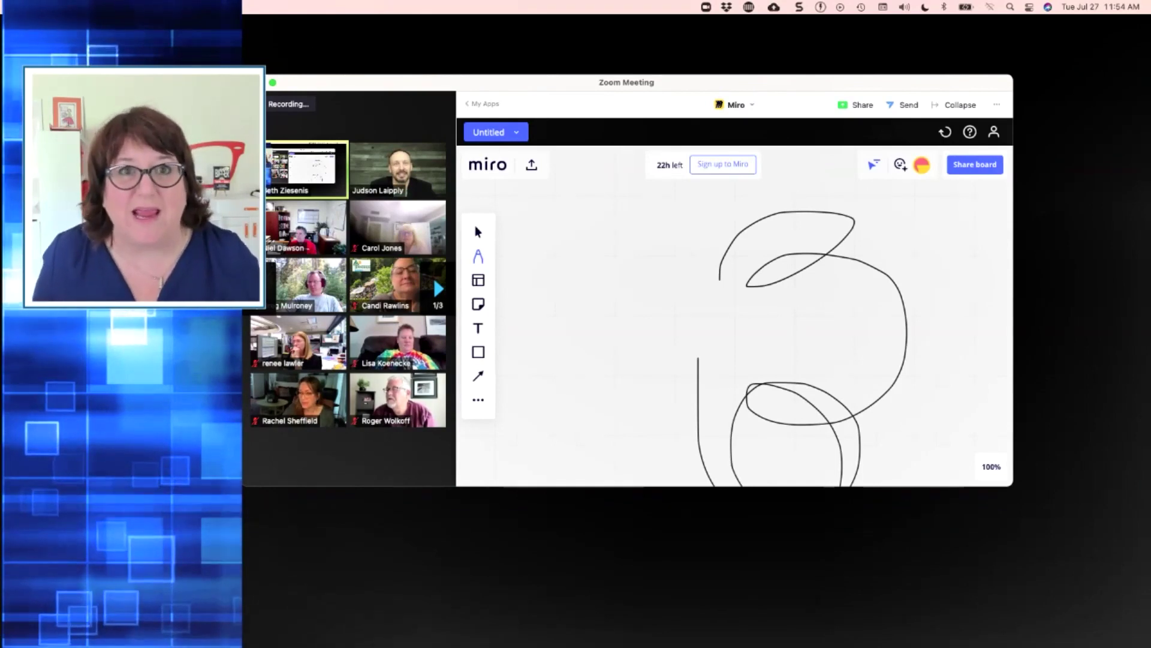
Scribble freehand pen loops across the Untitled Miro board and share the board with the meeting participants
mouse_move(735, 315)
left_mouse_down()
mouse_move(789, 281)
mouse_move(744, 294)
left_mouse_up()
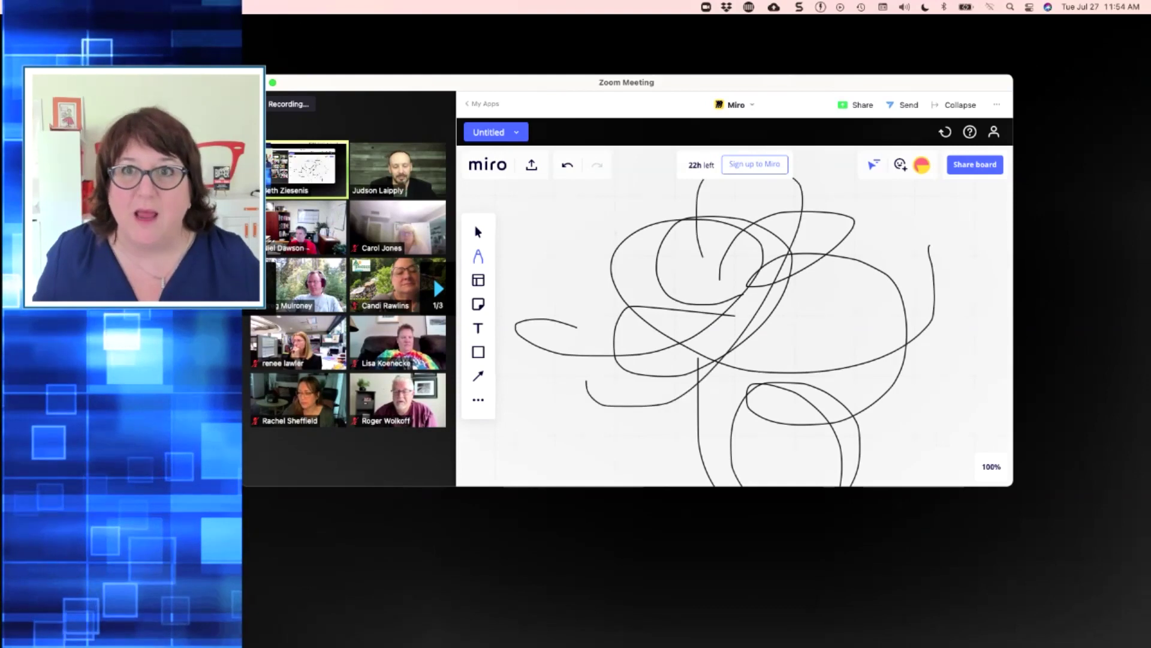
left_click_drag(651, 370, 679, 324)
left_click(975, 165)
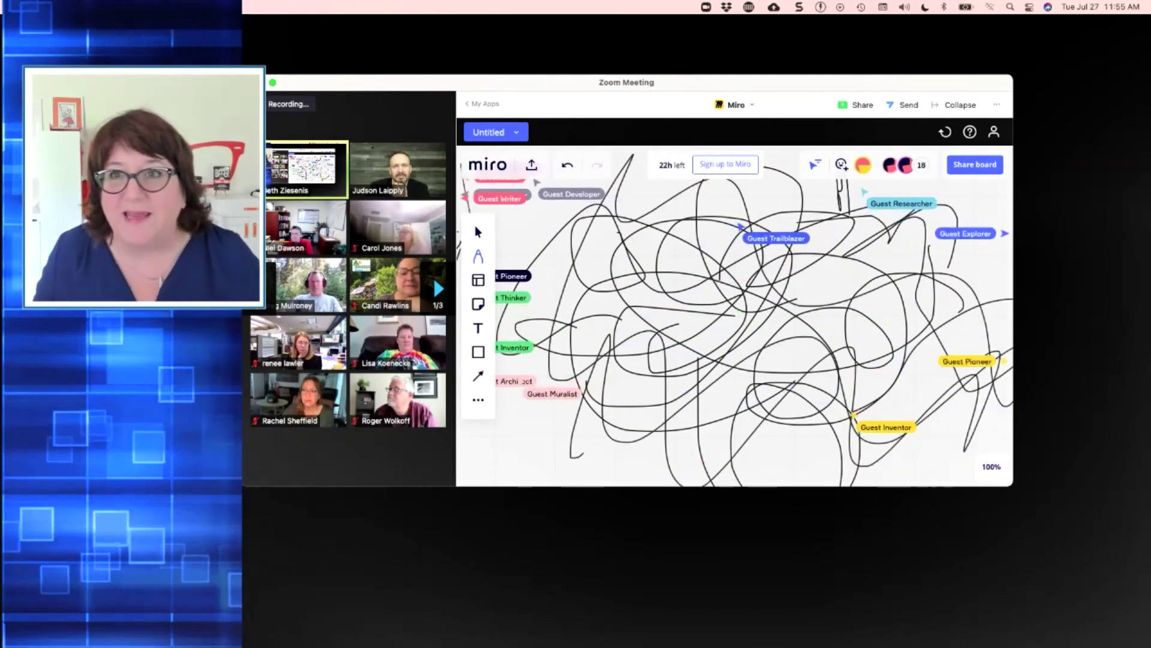
Place a blank yellow sticky note among the scribbles on the Miro board
left_click(478, 304)
left_click(523, 184)
left_click(715, 289)
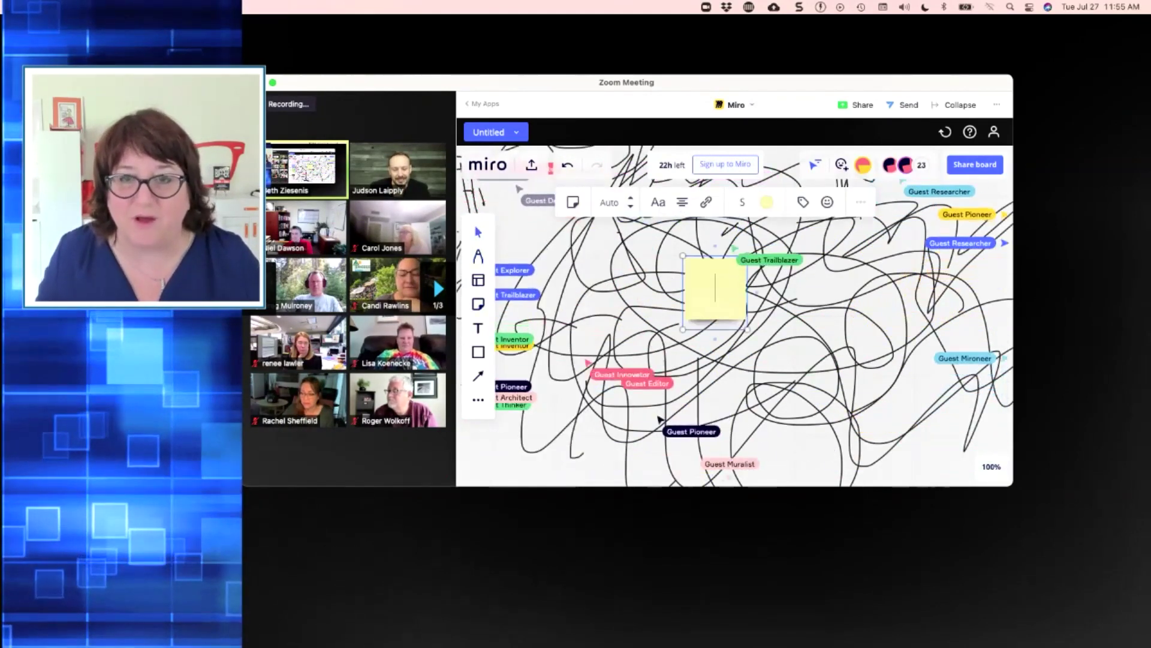
key("Escape")
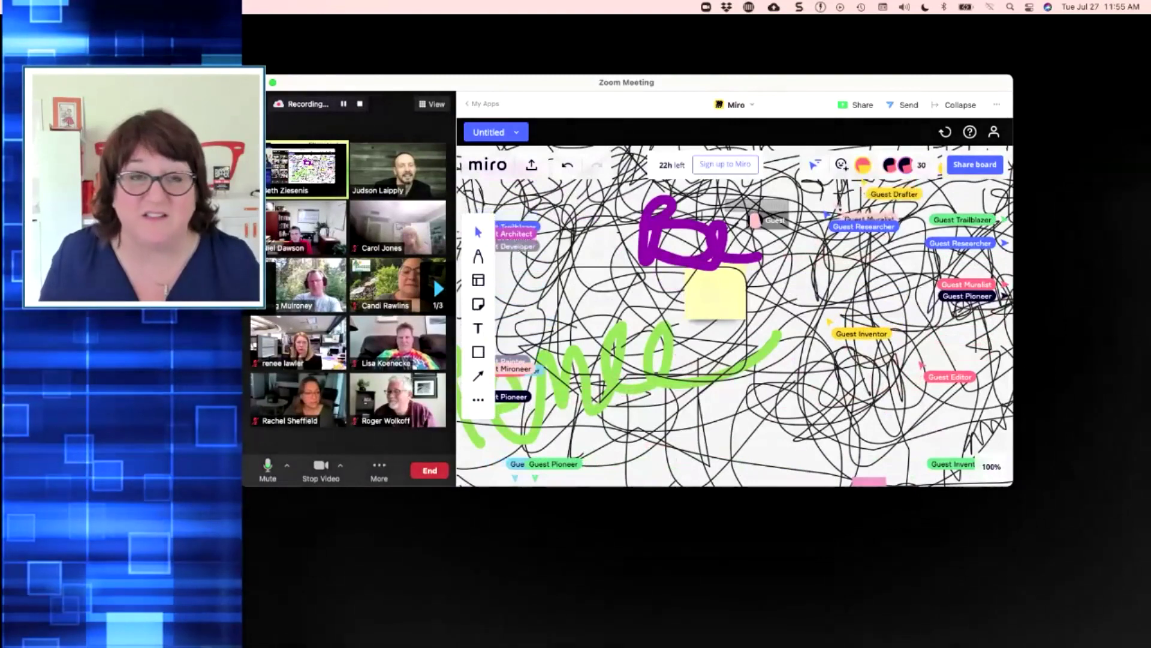
Leave Miro, open the Sesh app, and plan a new Sesh, selecting its invite link for participants
left_click(483, 104)
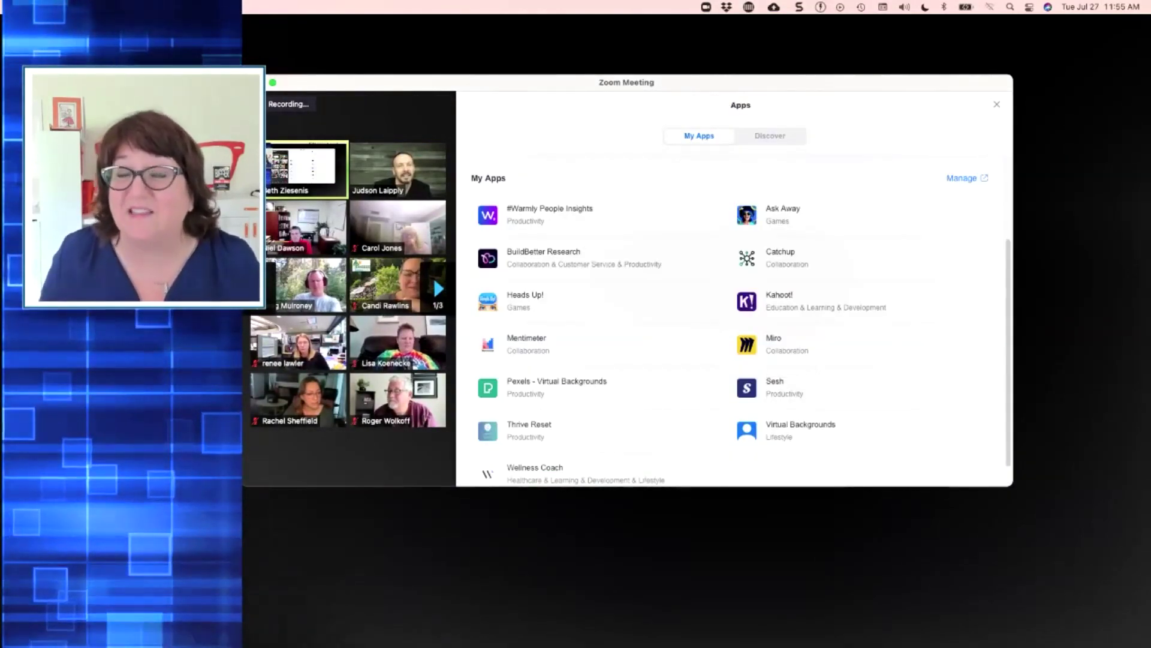
left_click(774, 387)
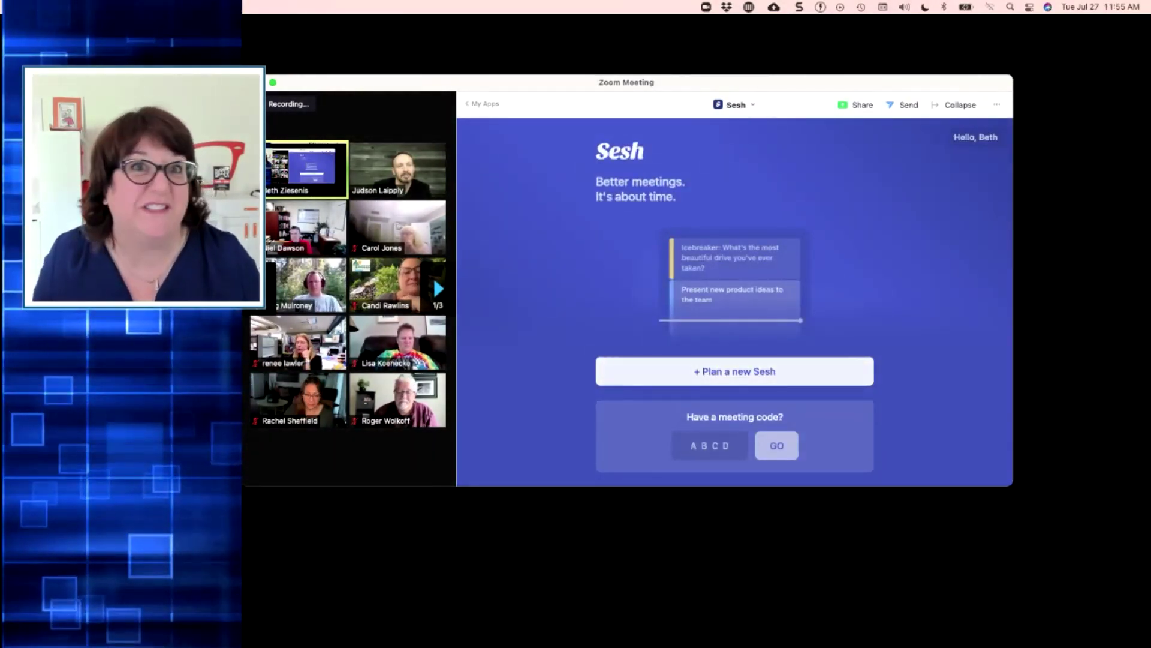
left_click(829, 364)
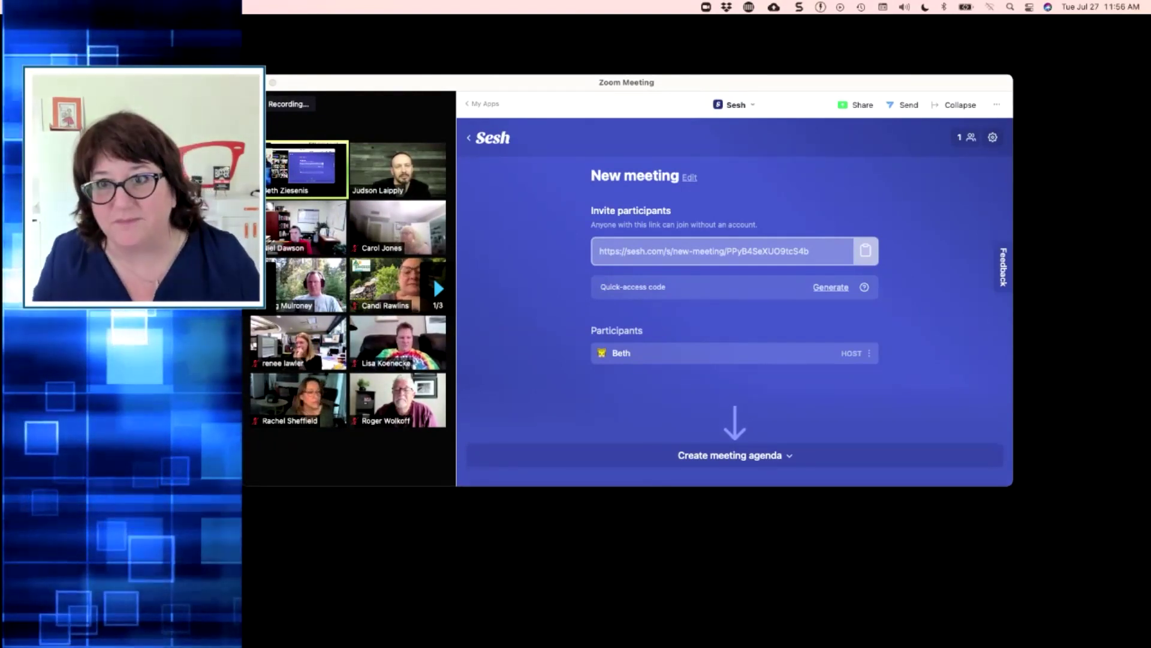
left_click(722, 251)
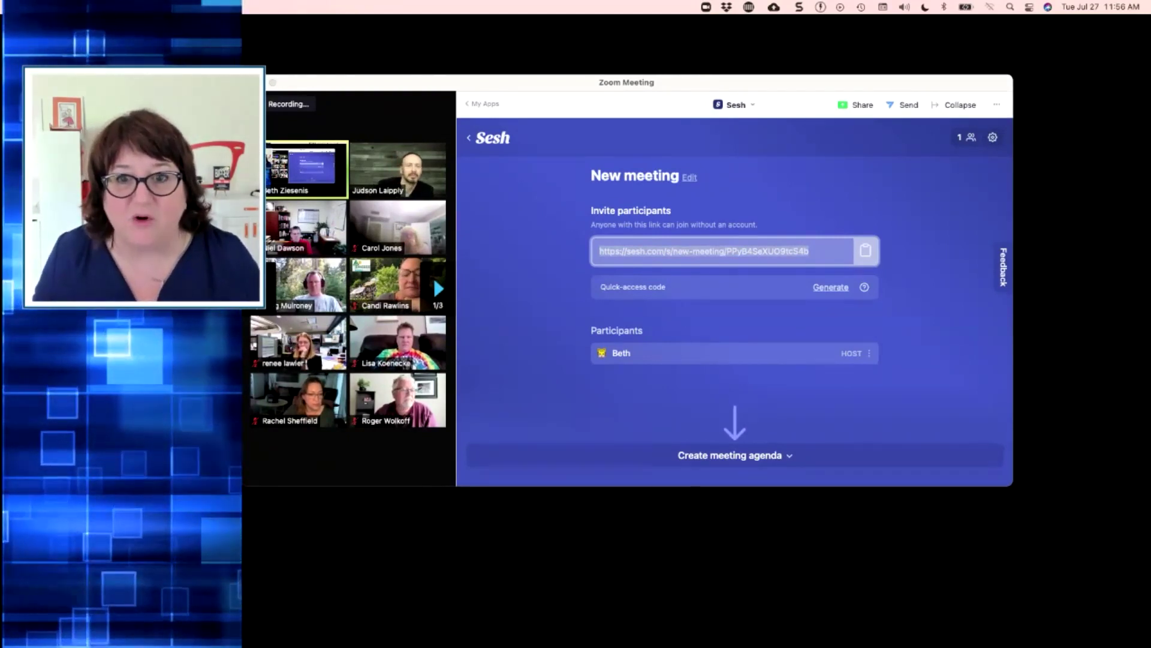
Create the meeting agenda from the Brainstorm template and start the Sesh
left_click(735, 456)
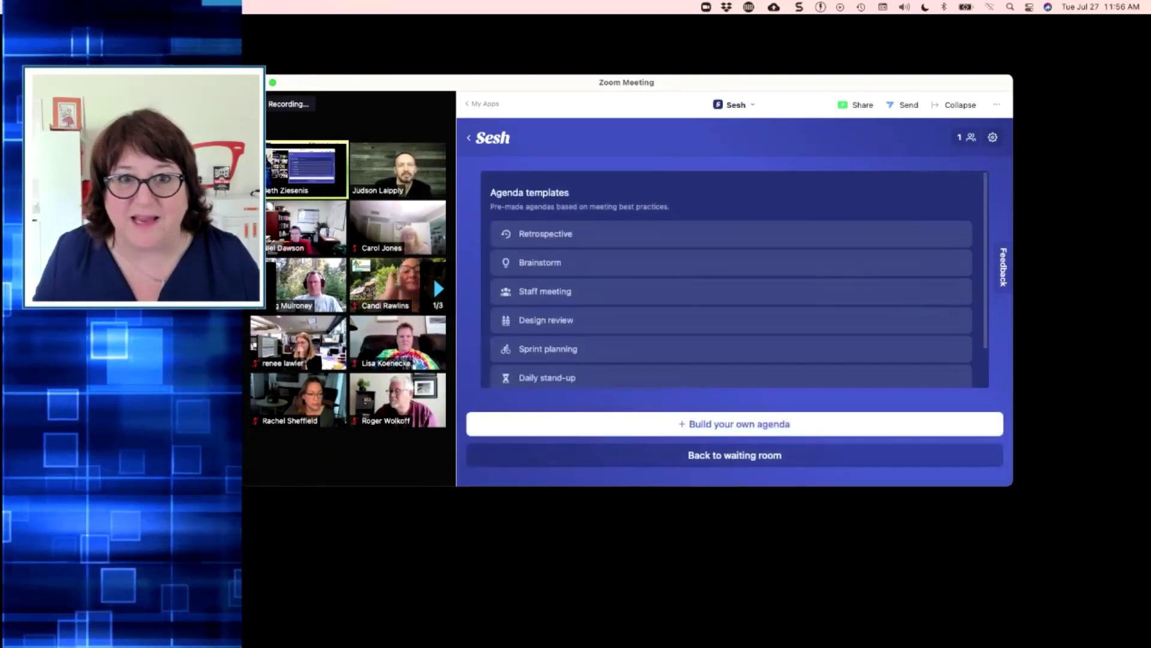
scroll(732, 264, "down", 2)
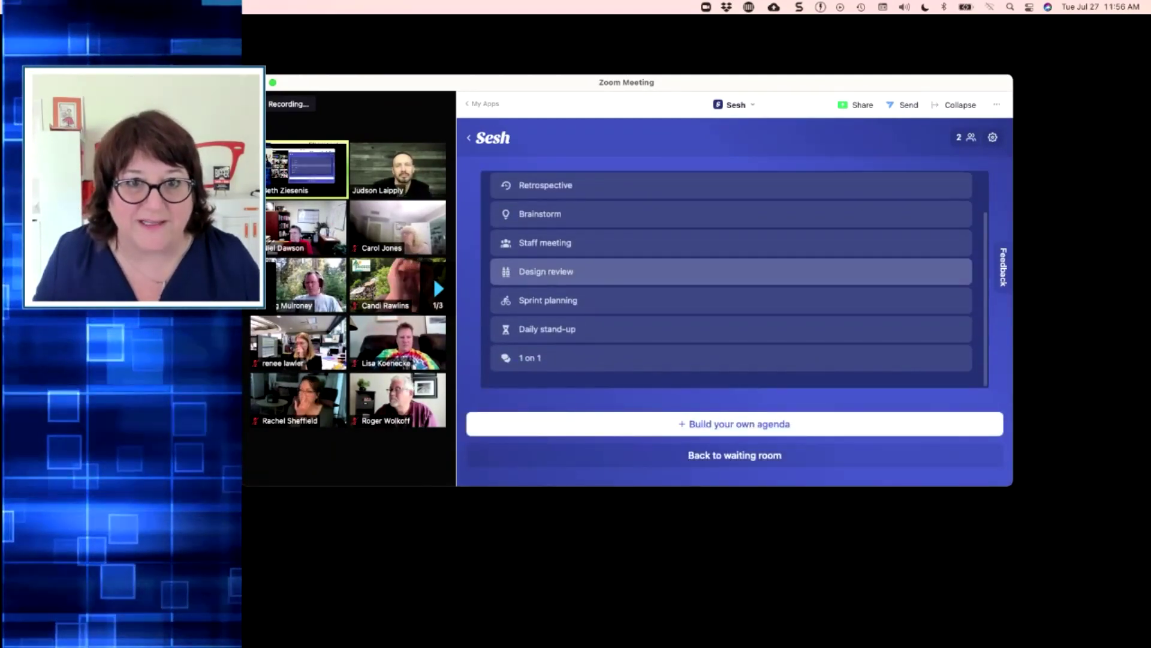
scroll(731, 264, "up", 2)
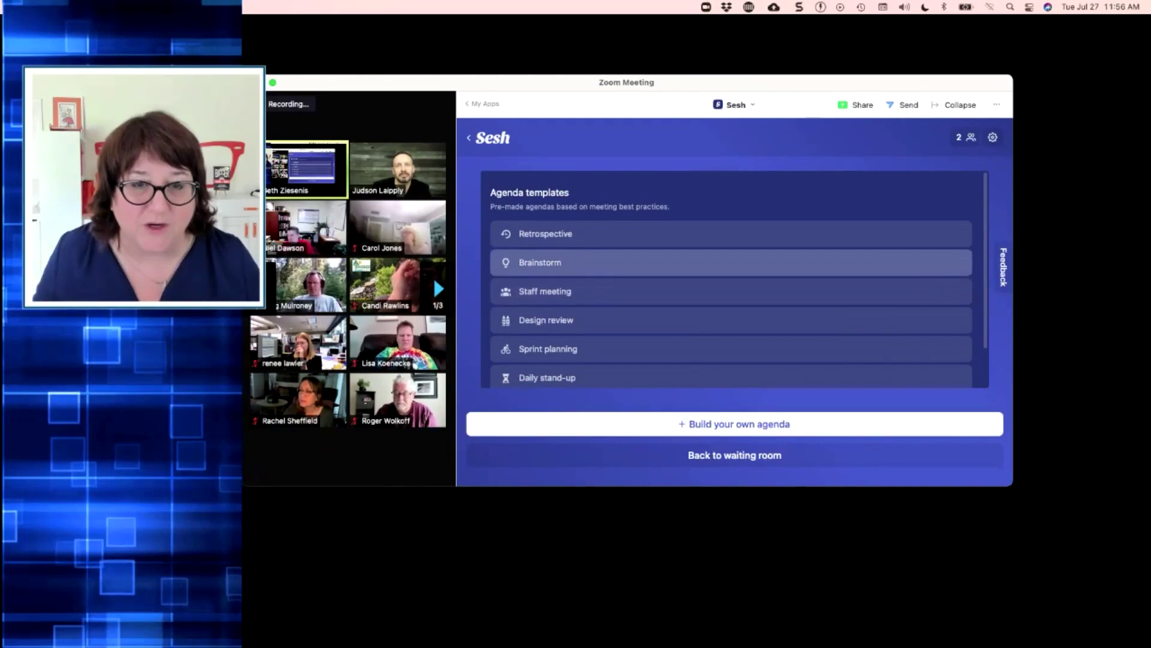
left_click(732, 262)
left_click(511, 470)
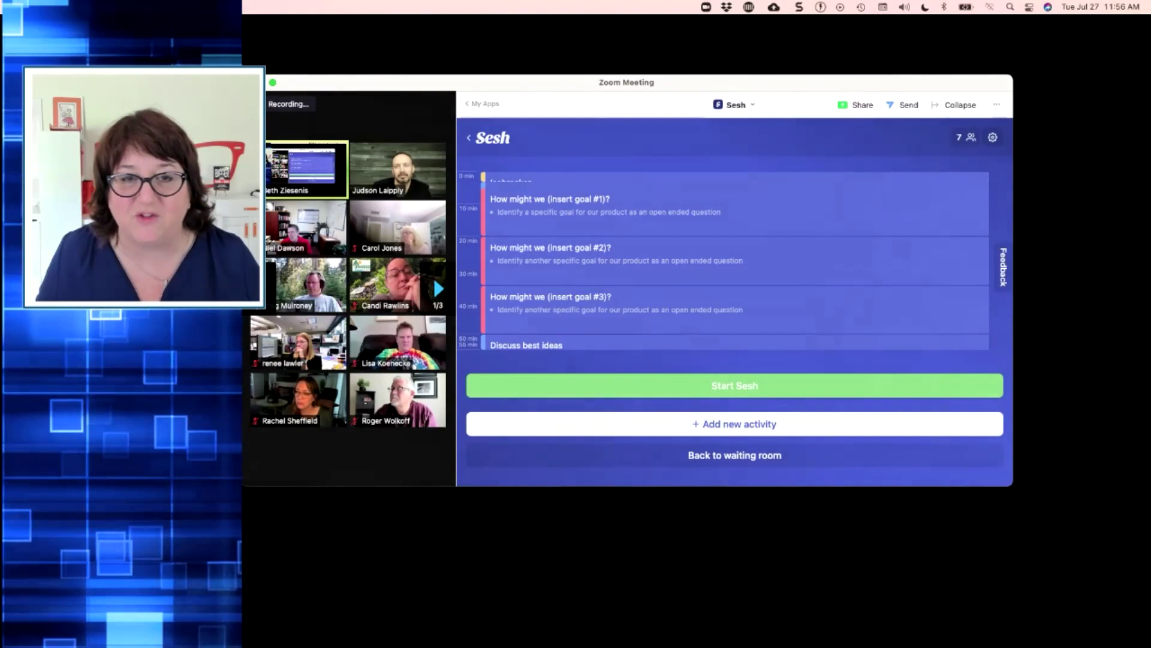
left_click(734, 386)
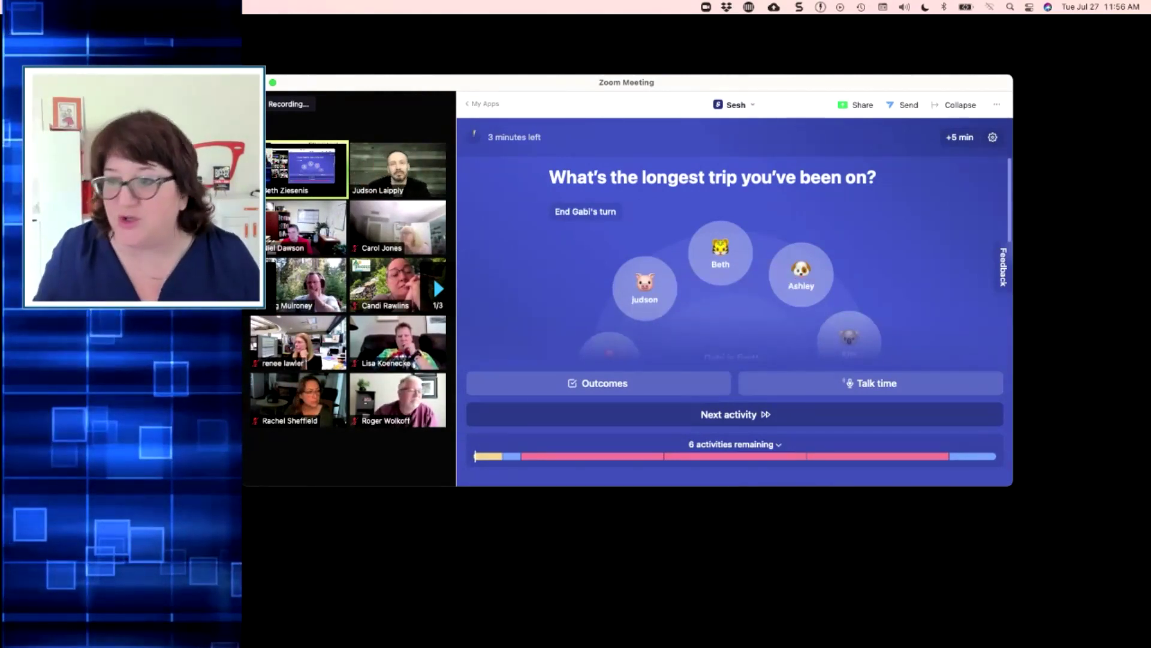
Examine the icebreaker question, the circle of participants and the current speaker's timer in the running Sesh
scroll(732, 258, "down", 3)
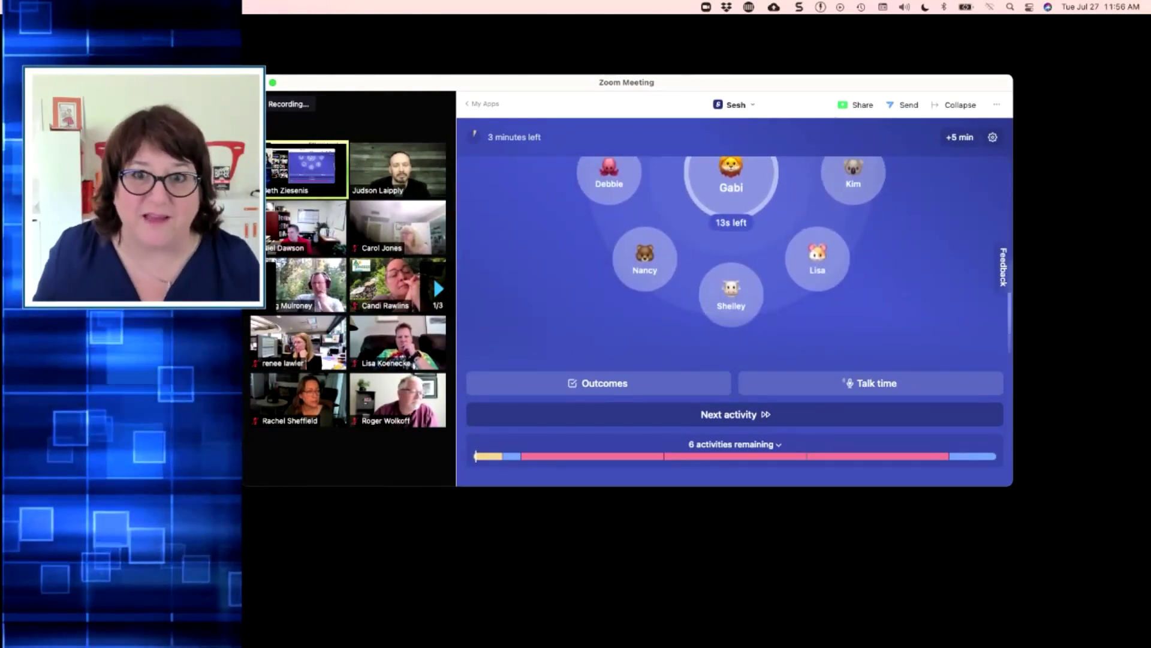
scroll(731, 258, "up", 3)
scroll(732, 258, "up", 2)
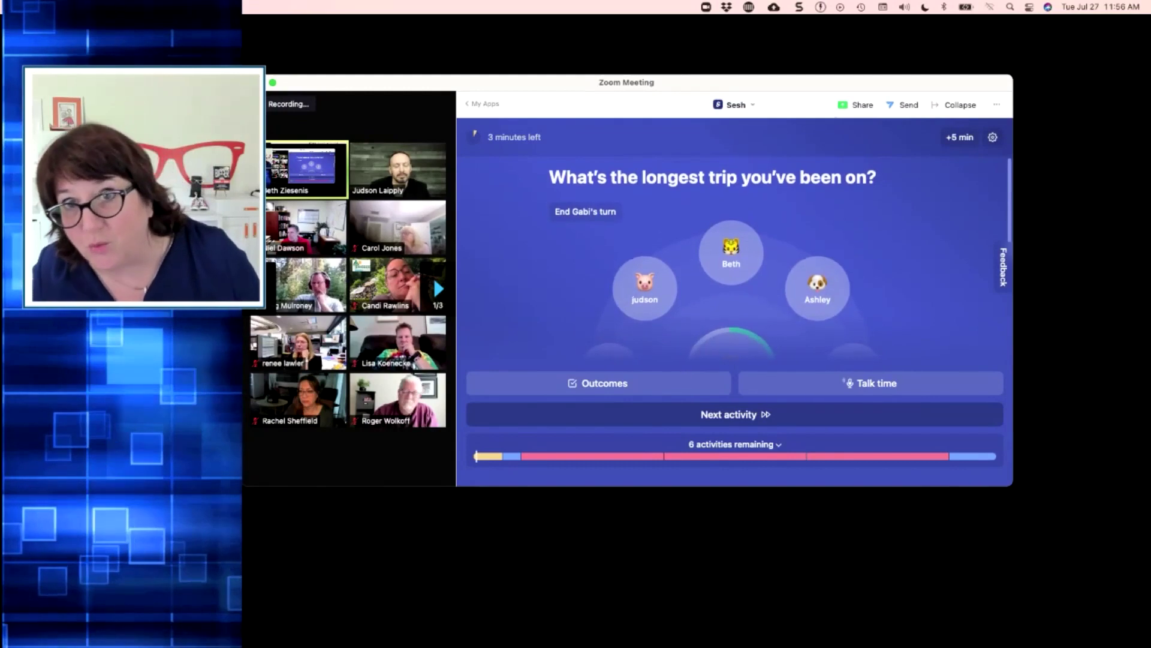
left_click_drag(627, 83, 647, 128)
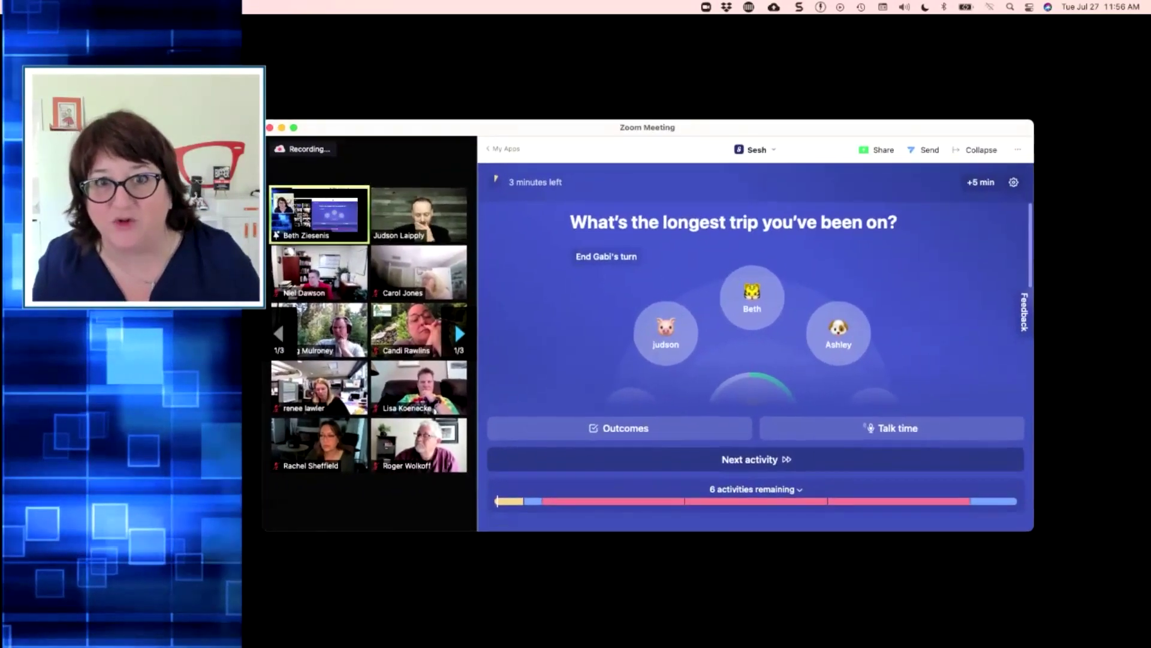
scroll(752, 300, "down", 3)
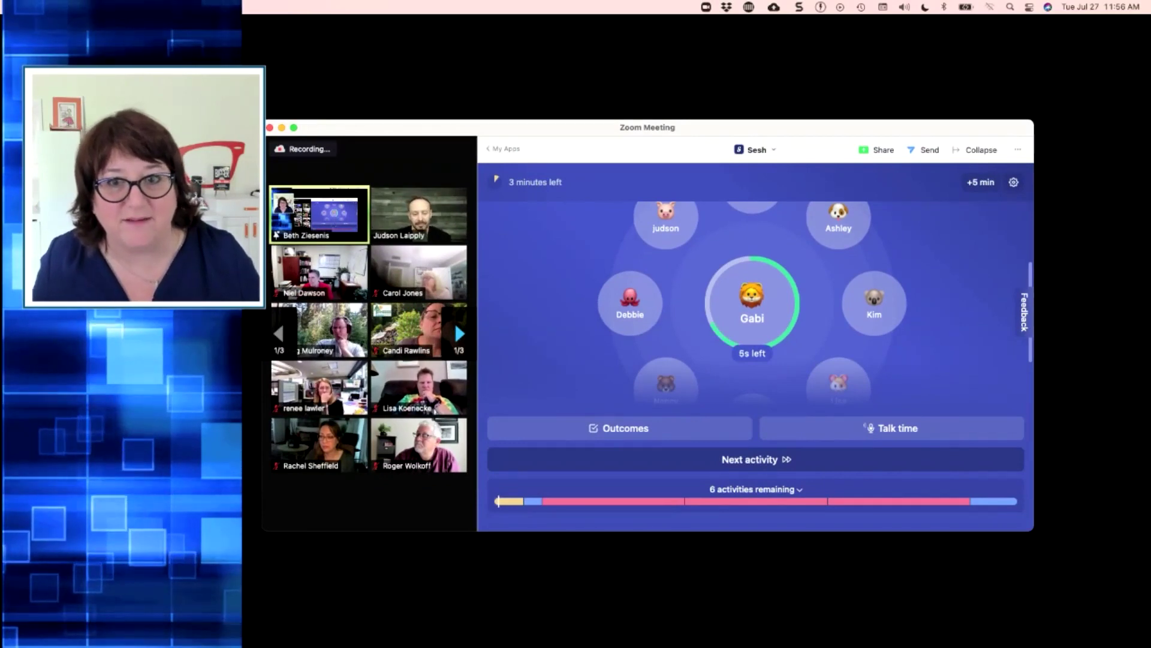
scroll(752, 300, "up", 1)
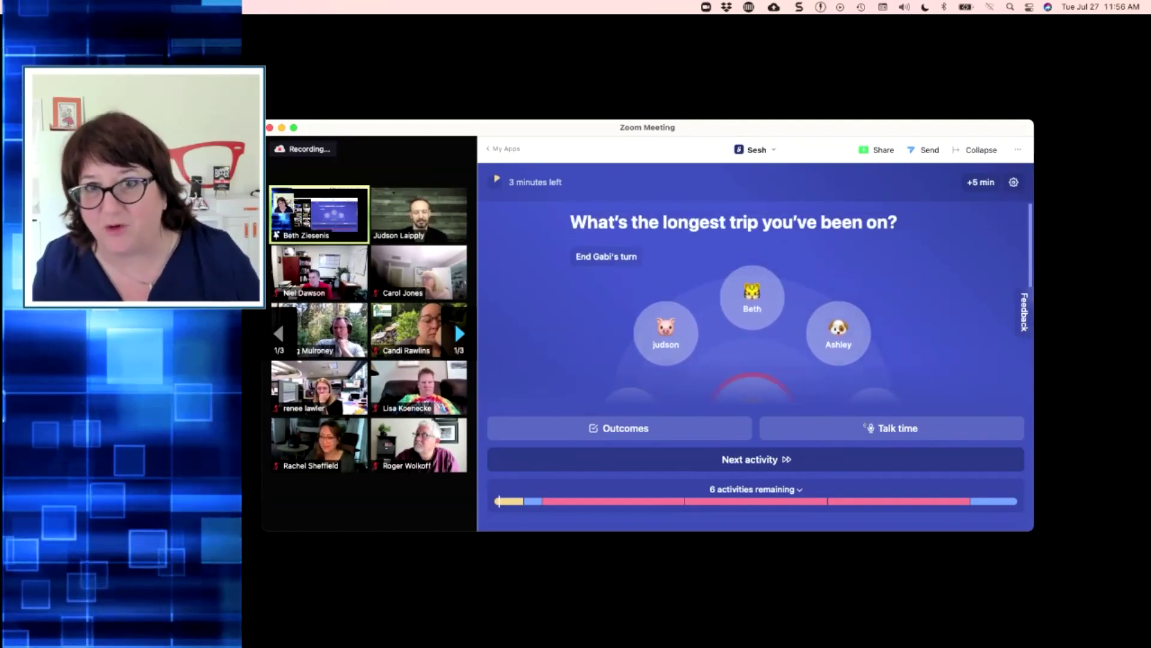
scroll(752, 300, "down", 2)
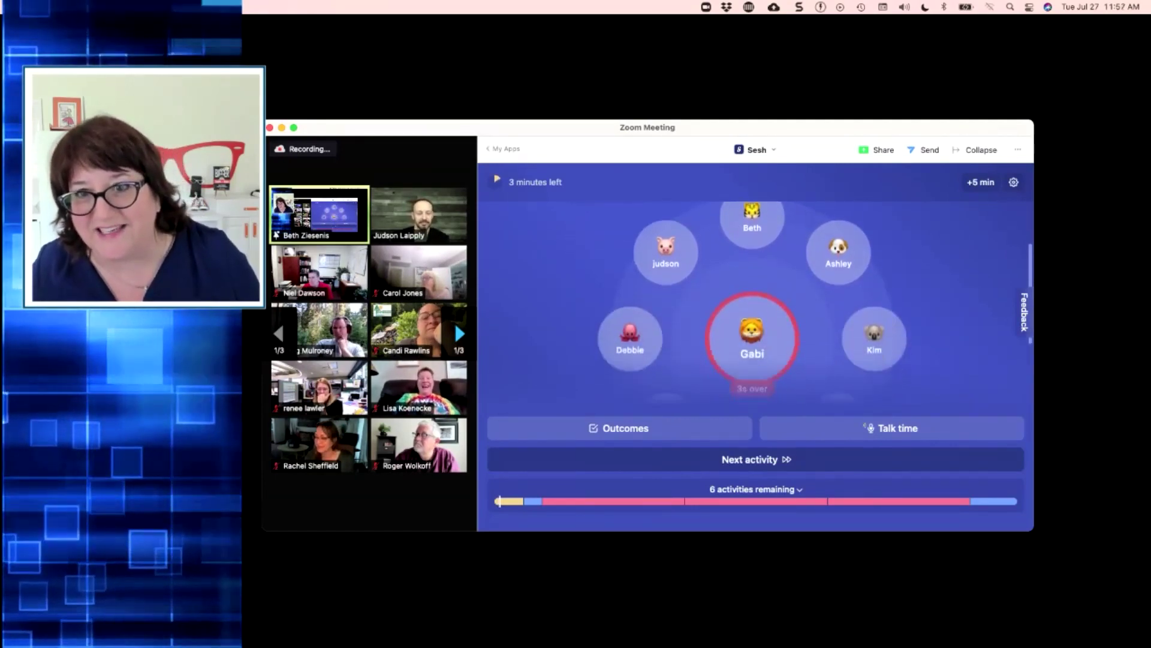
scroll(752, 300, "down", 2)
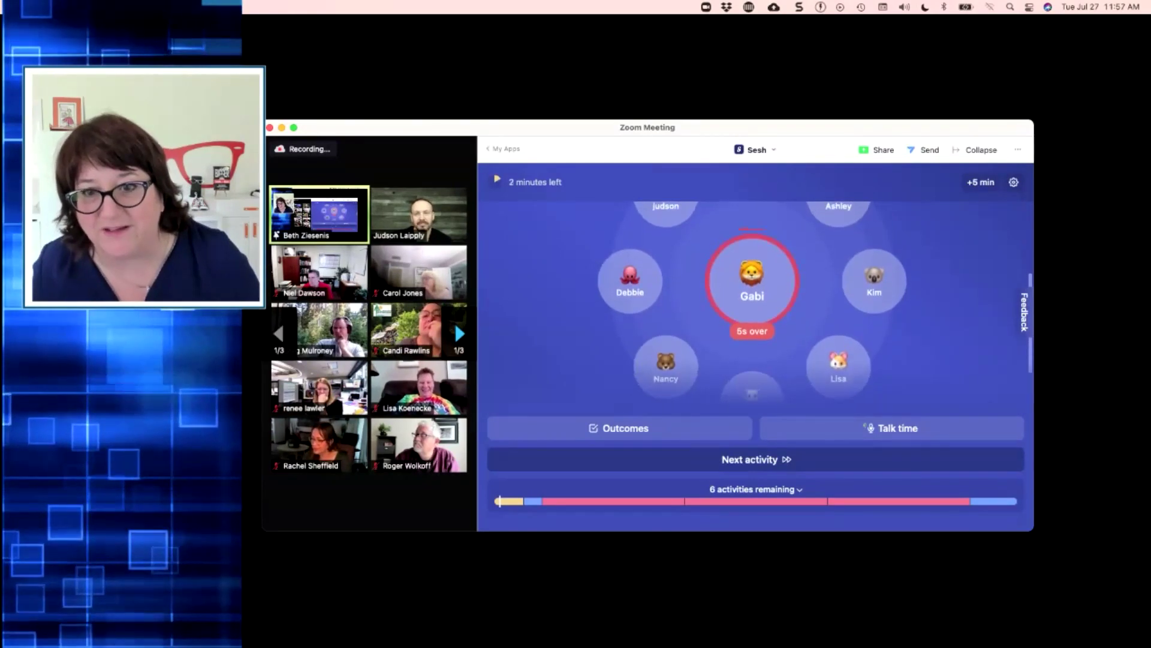
scroll(752, 300, "up", 4)
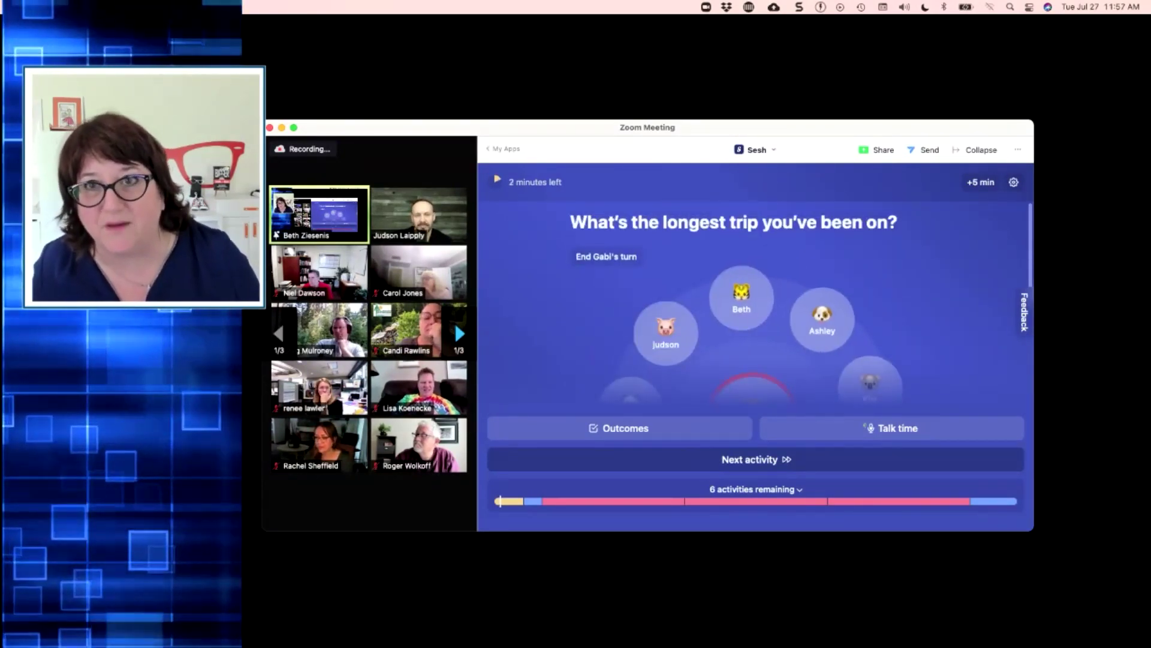
Reposition the meeting window, end the current speaker's turn, and end the icebreaker rounds, skipping the remaining participants
left_click_drag(752, 127, 665, 153)
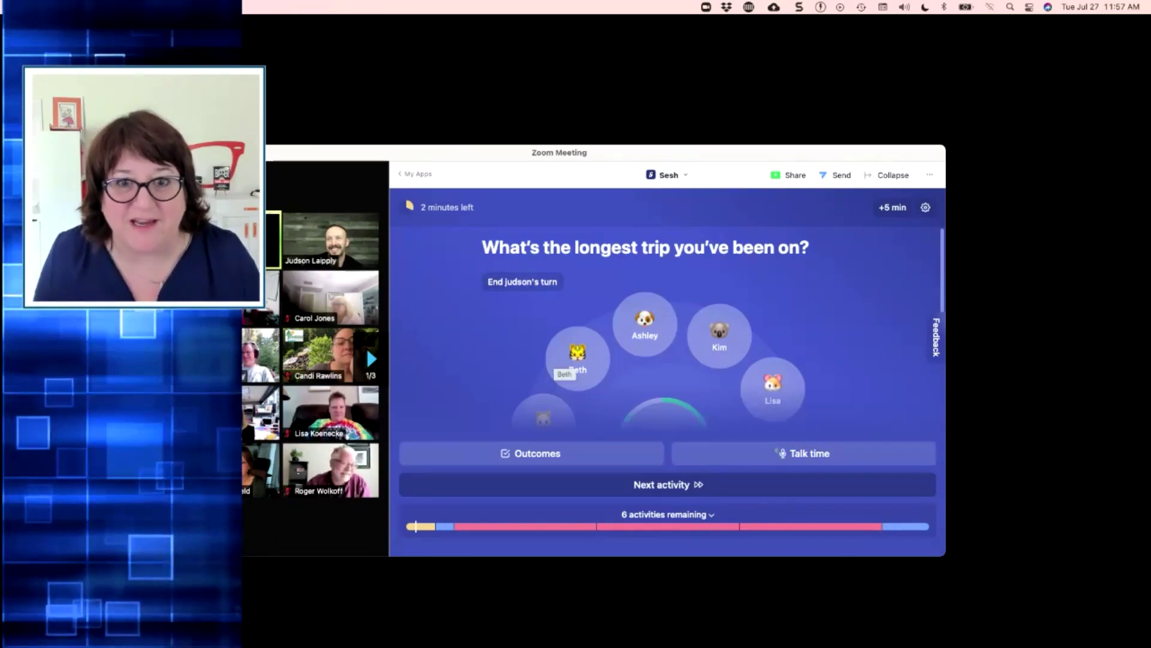
left_click(520, 282)
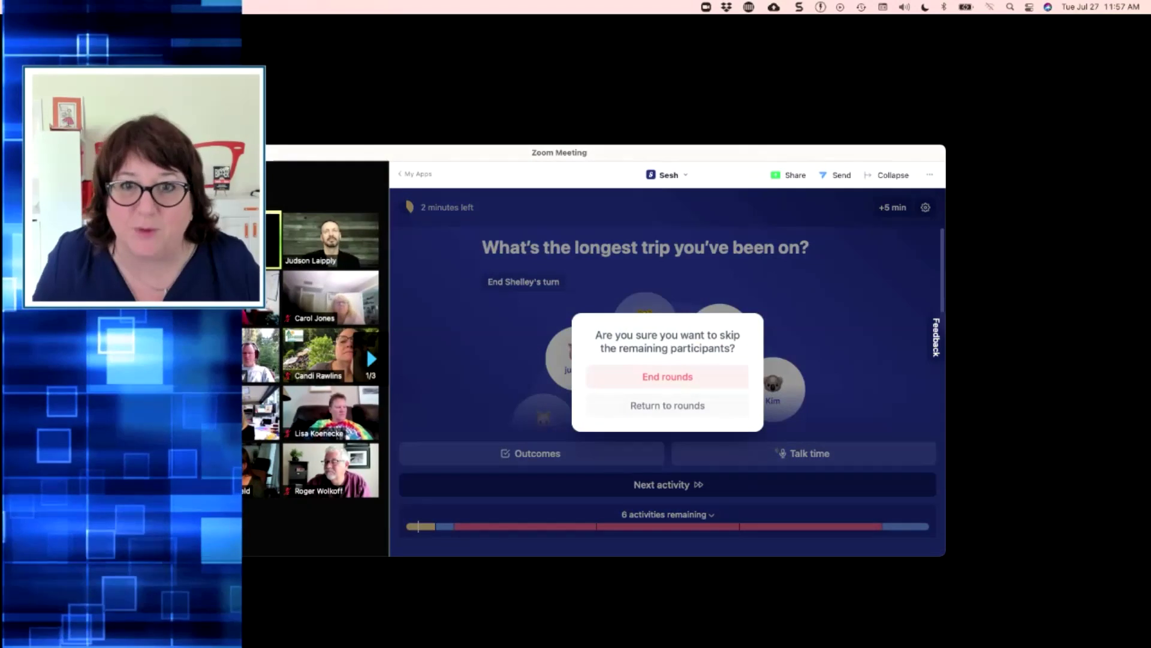
left_click(667, 376)
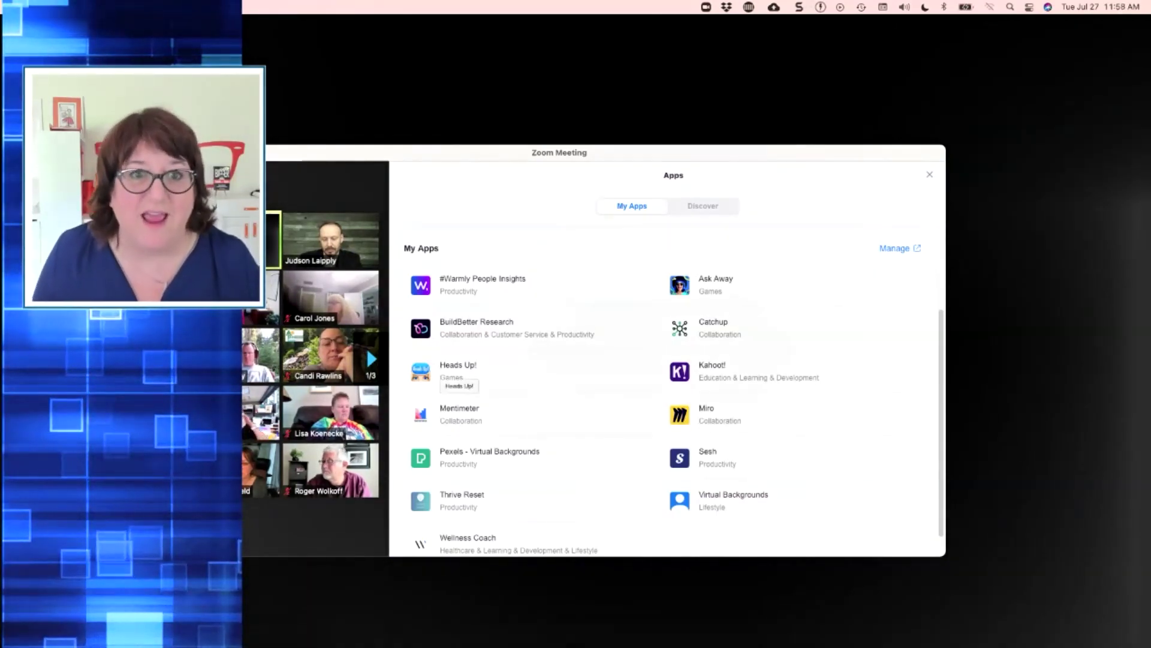
Look over the installed Zoom Apps and open Mentimeter
left_click(458, 370)
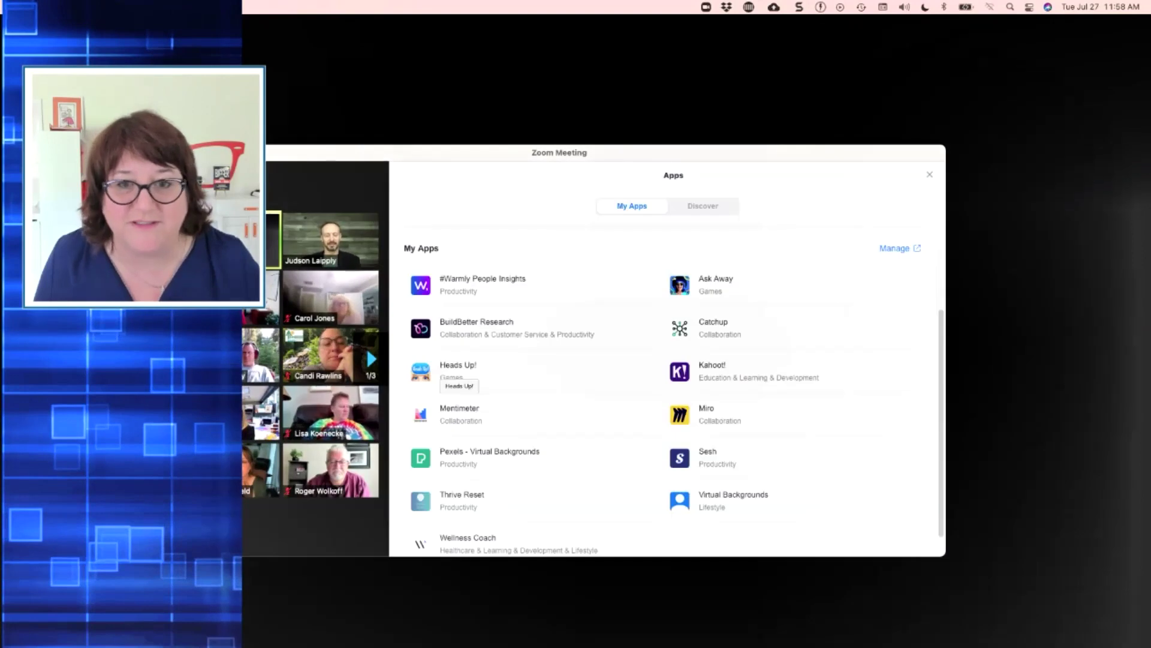
left_click(415, 174)
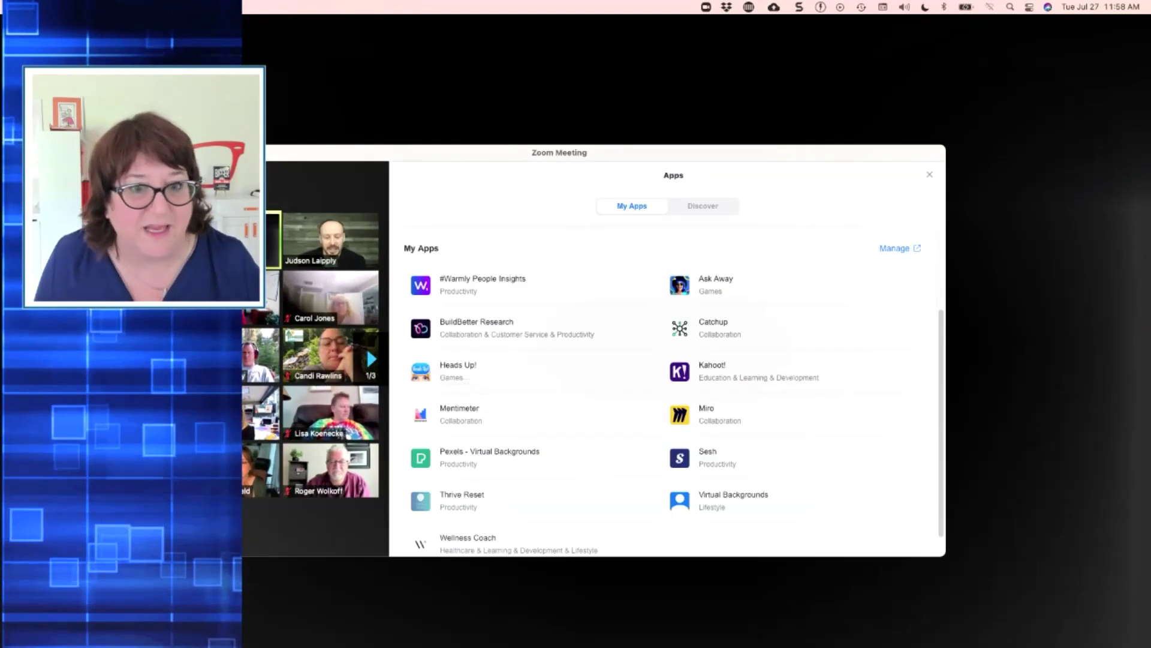
scroll(479, 423, "down", 2)
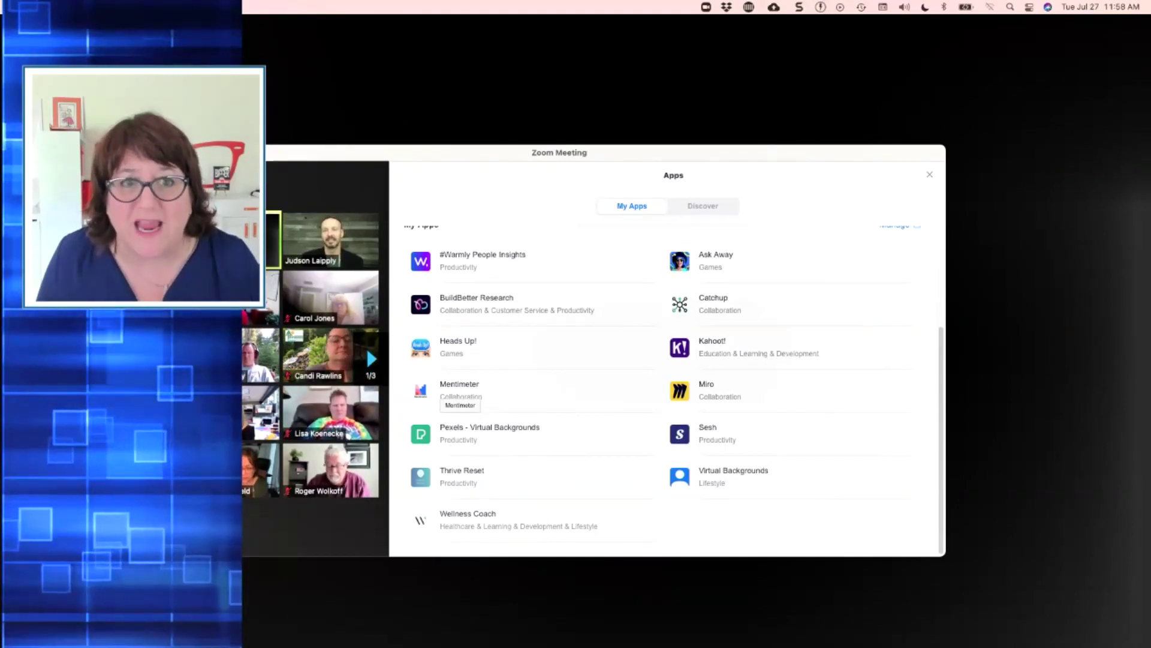
left_click(459, 391)
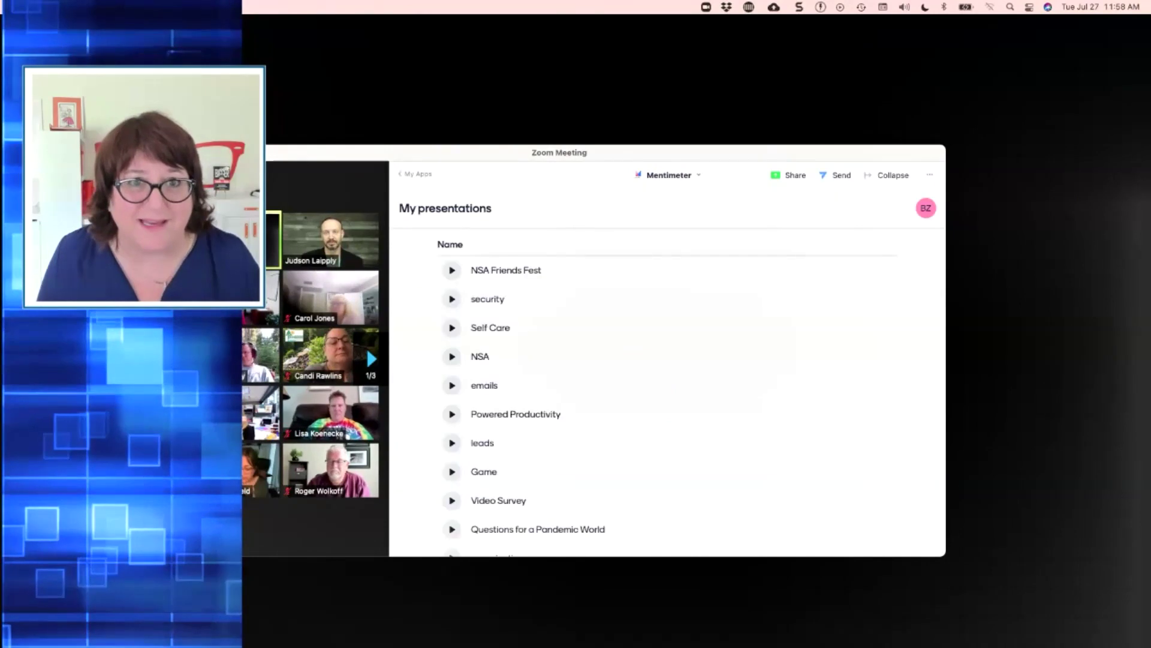
Play the NSA Friends Fest presentation and look at the options for sending Mentimeter to participants
left_click(452, 270)
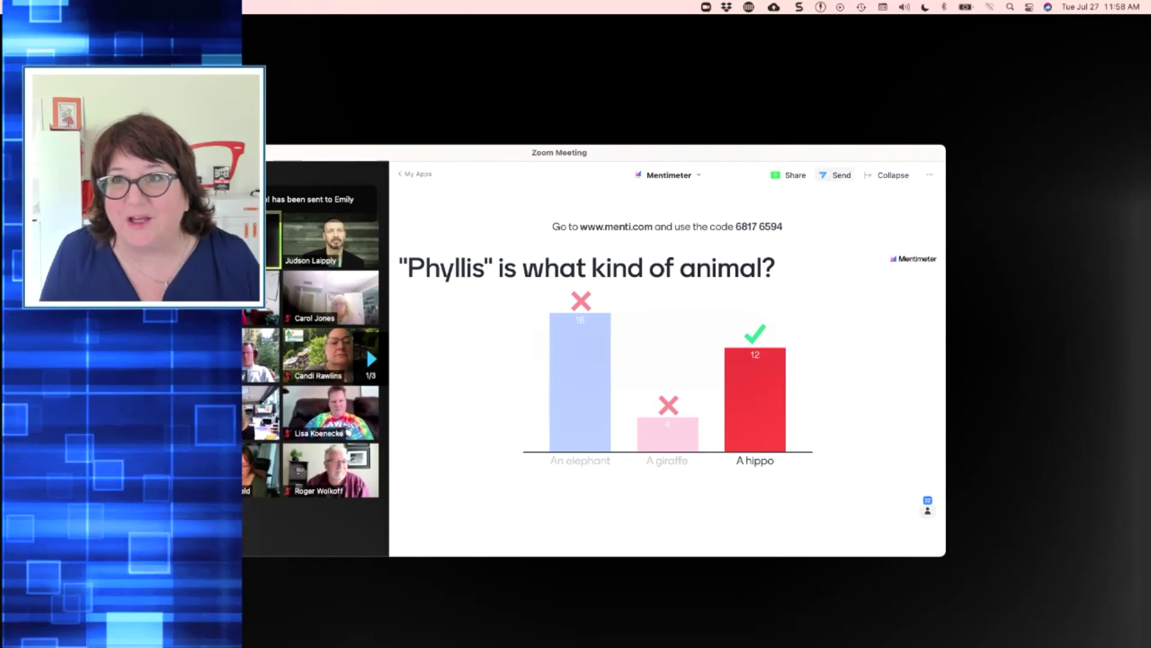
left_click(835, 175)
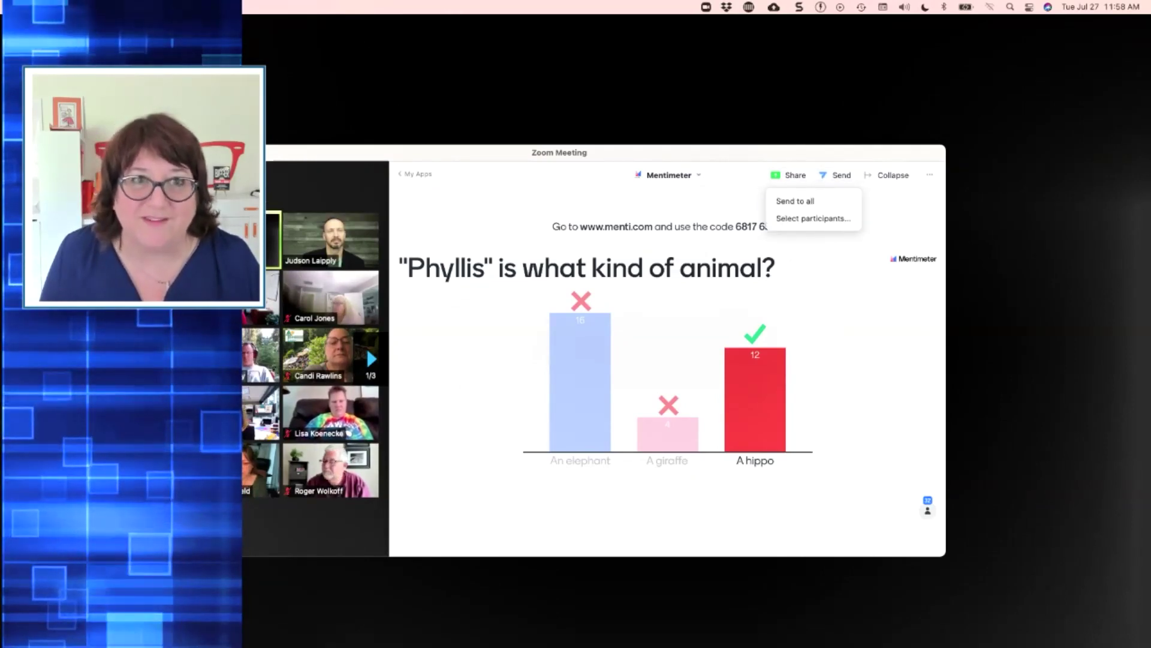
key("Escape")
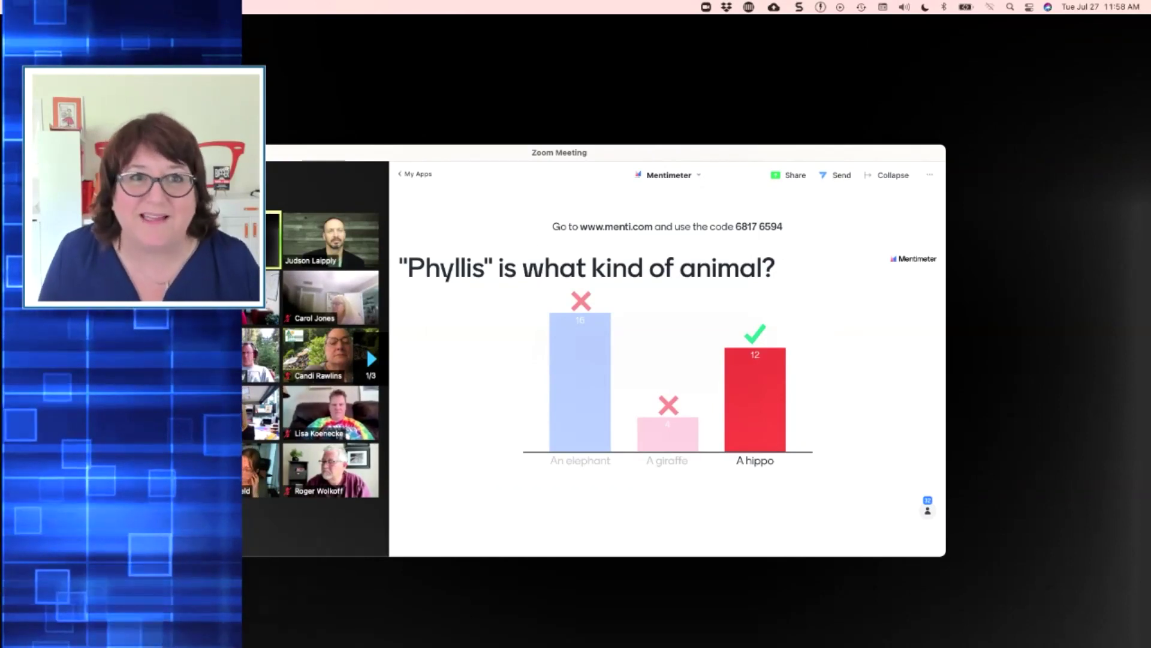
Leave Mentimeter for the Ask Away game and answer "Yes" to the question about being a good cook
left_click(415, 174)
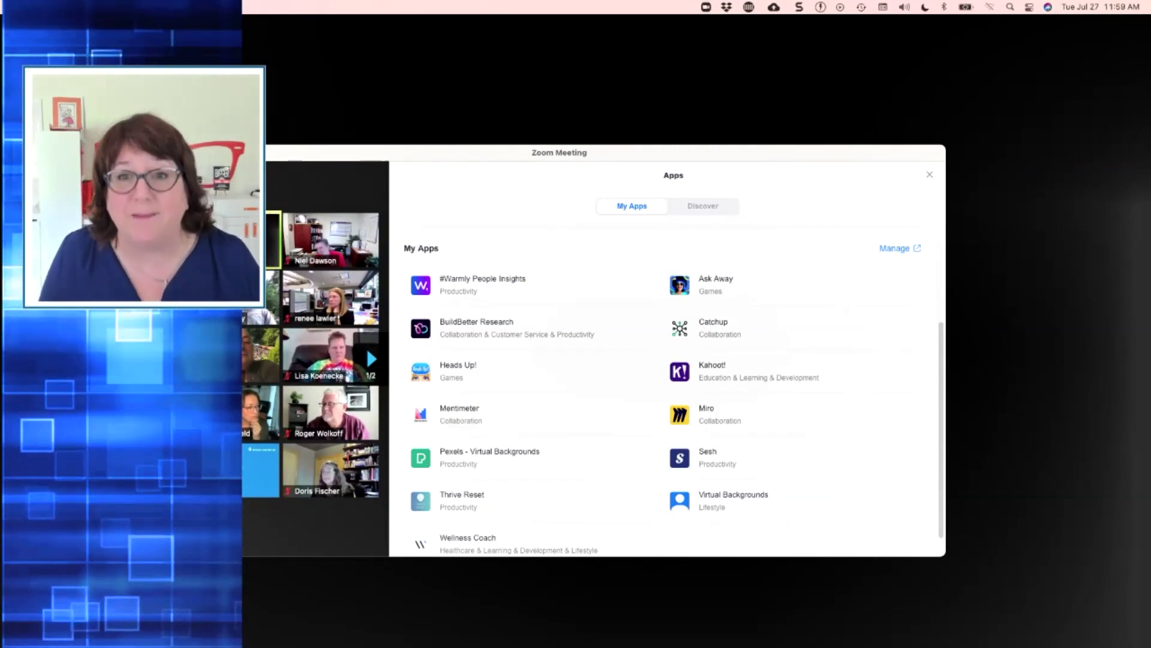
scroll(666, 390, "down", 2)
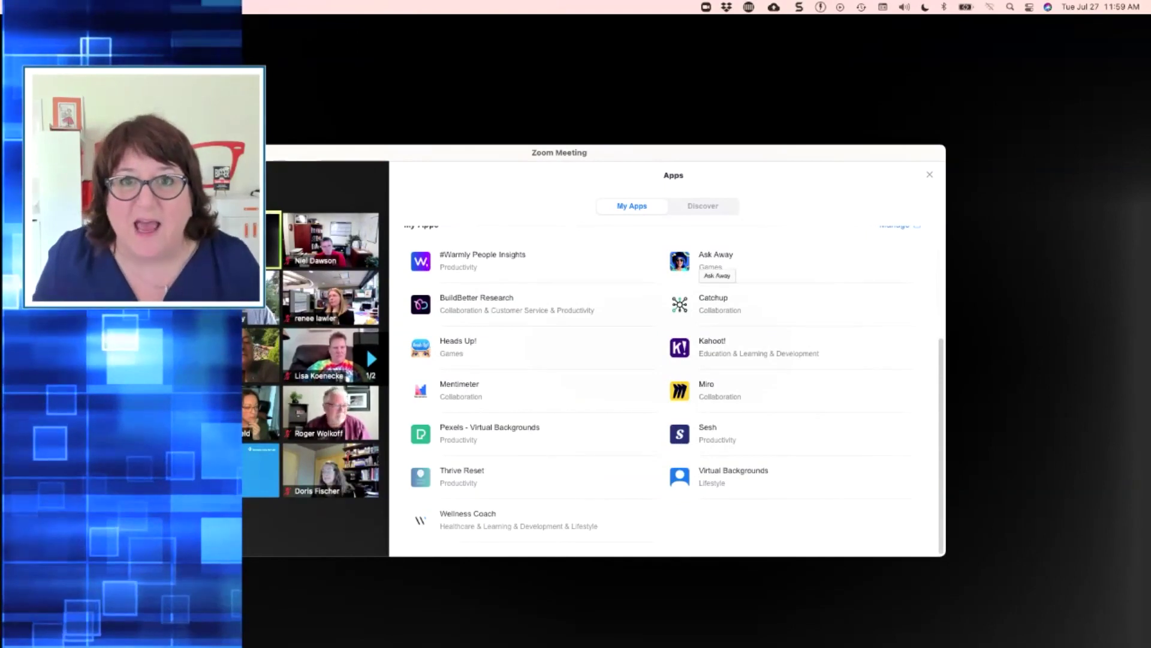
left_click(714, 259)
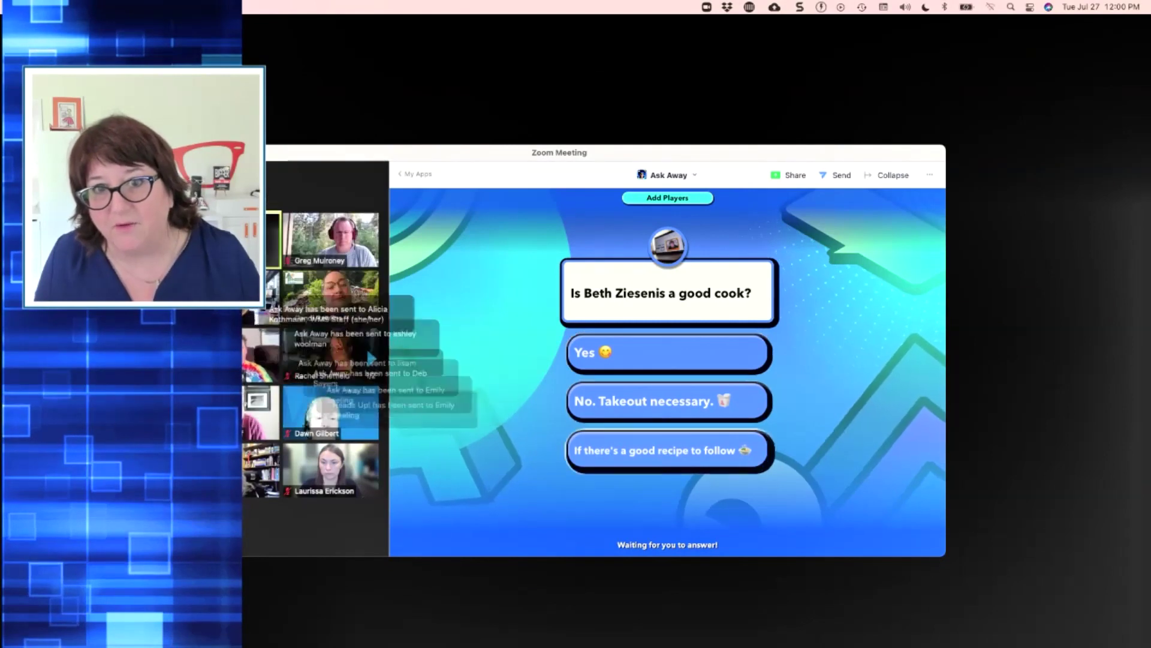
left_click(670, 354)
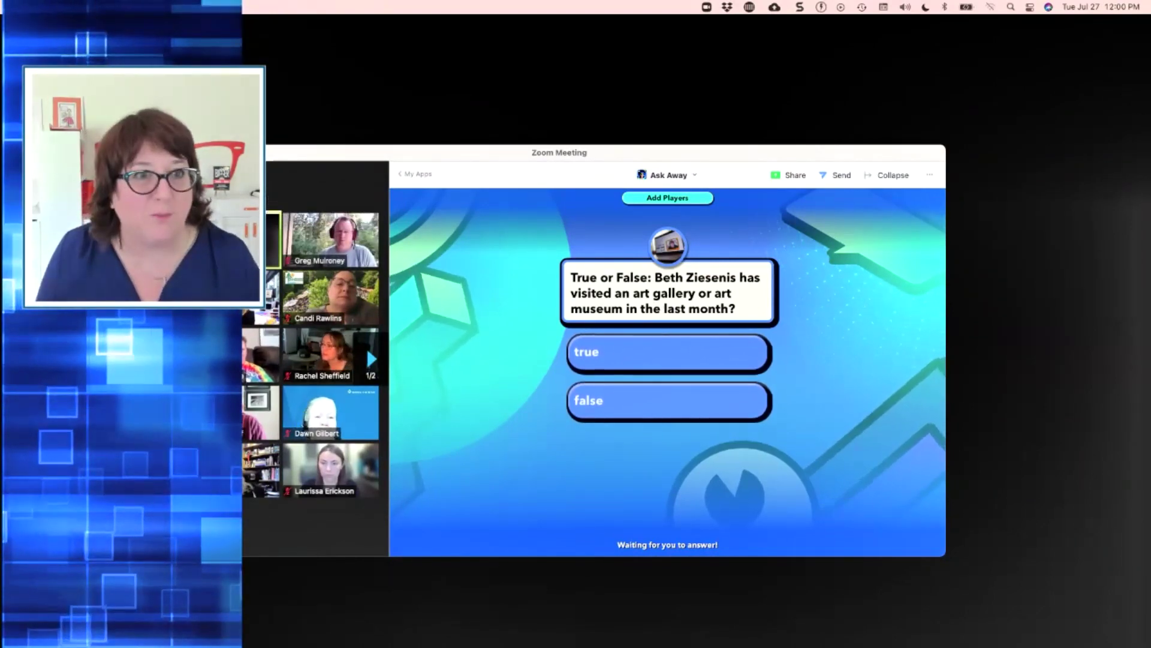
Show the second page of the participant gallery and admit the person in the waiting room
left_click(366, 345)
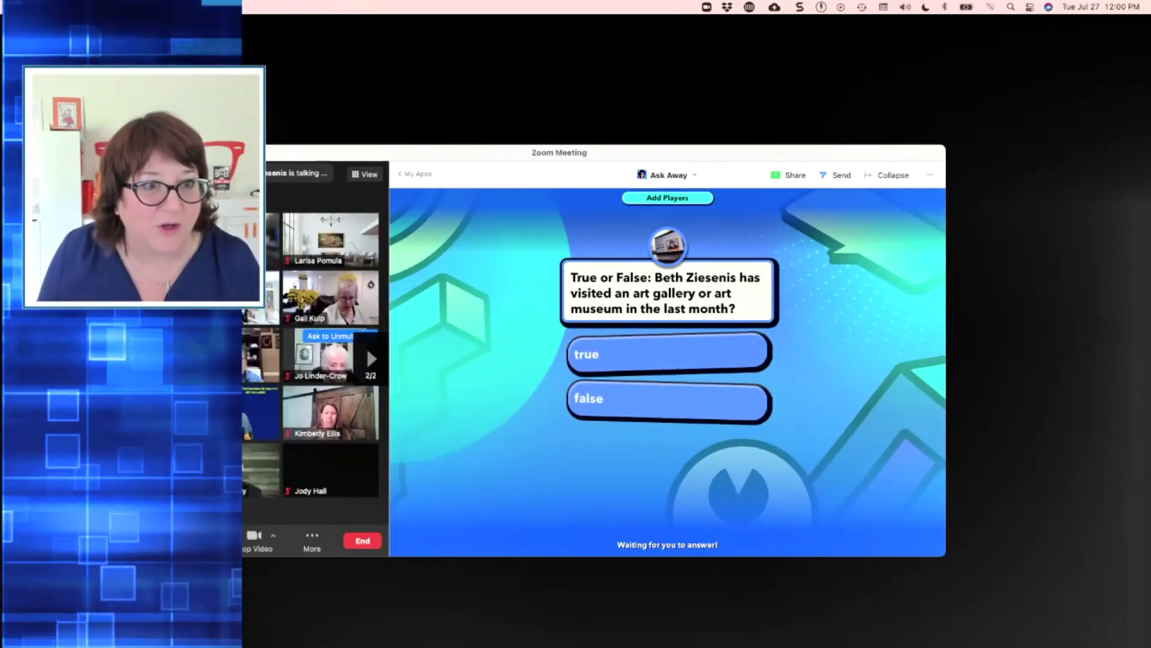
left_click(345, 186)
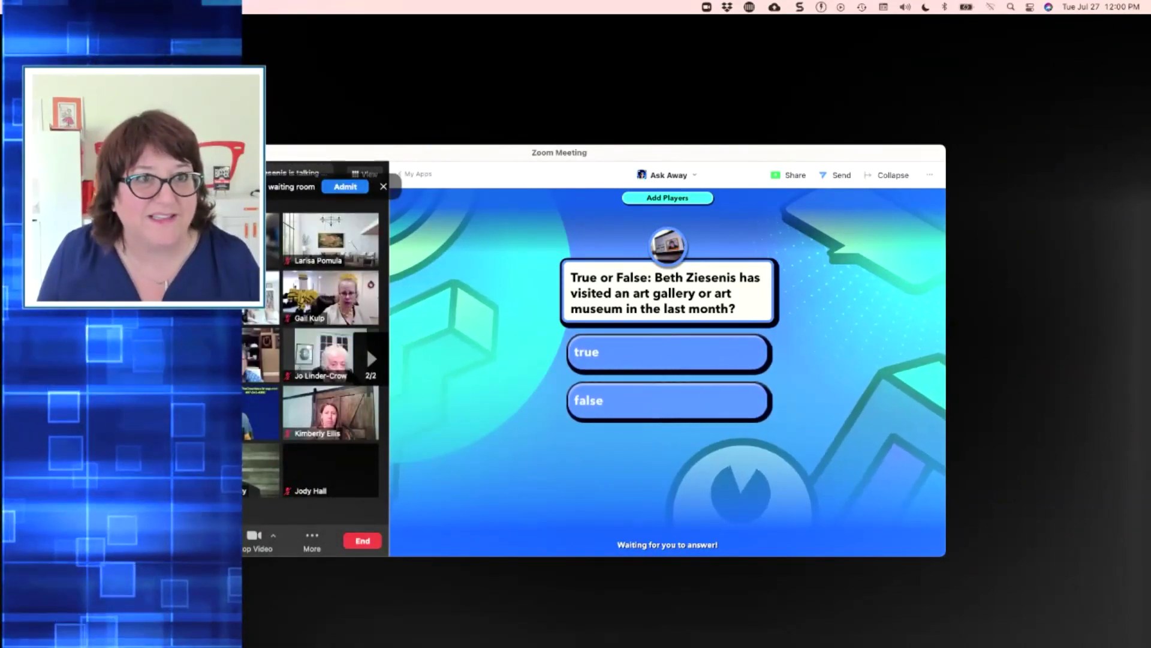
left_click(365, 174)
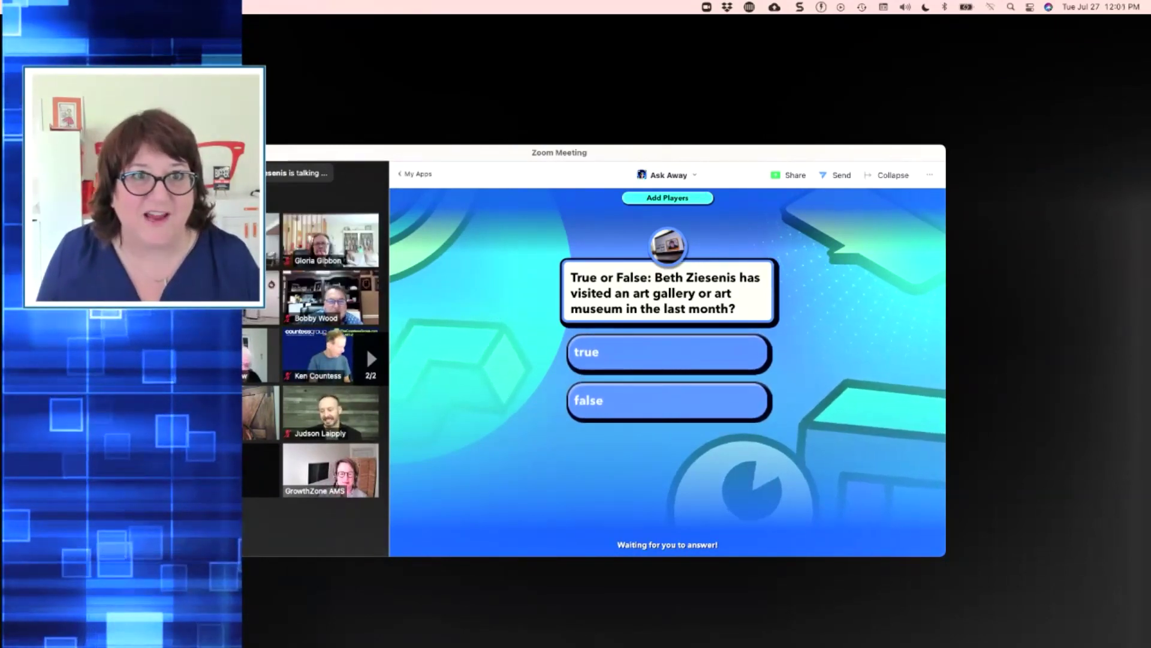
Leave Ask Away and reopen the Heads Up! game
left_click(415, 174)
left_click(459, 346)
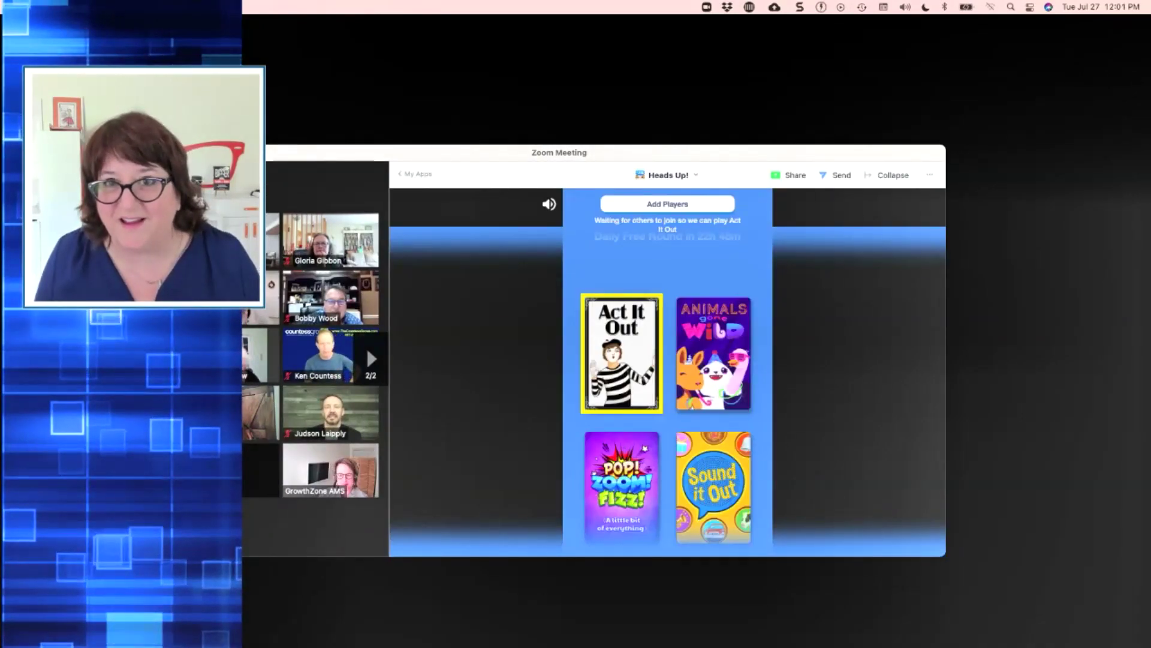
Copy the Heads Up! invite for adding other players to the game
left_click(667, 204)
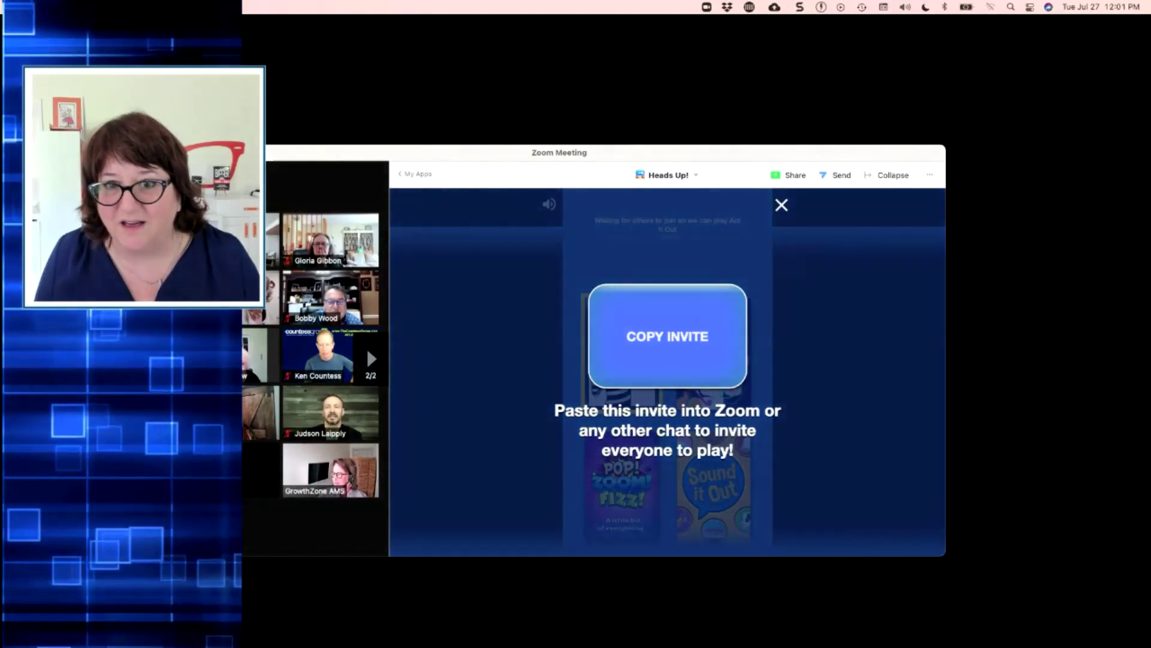
left_click(668, 337)
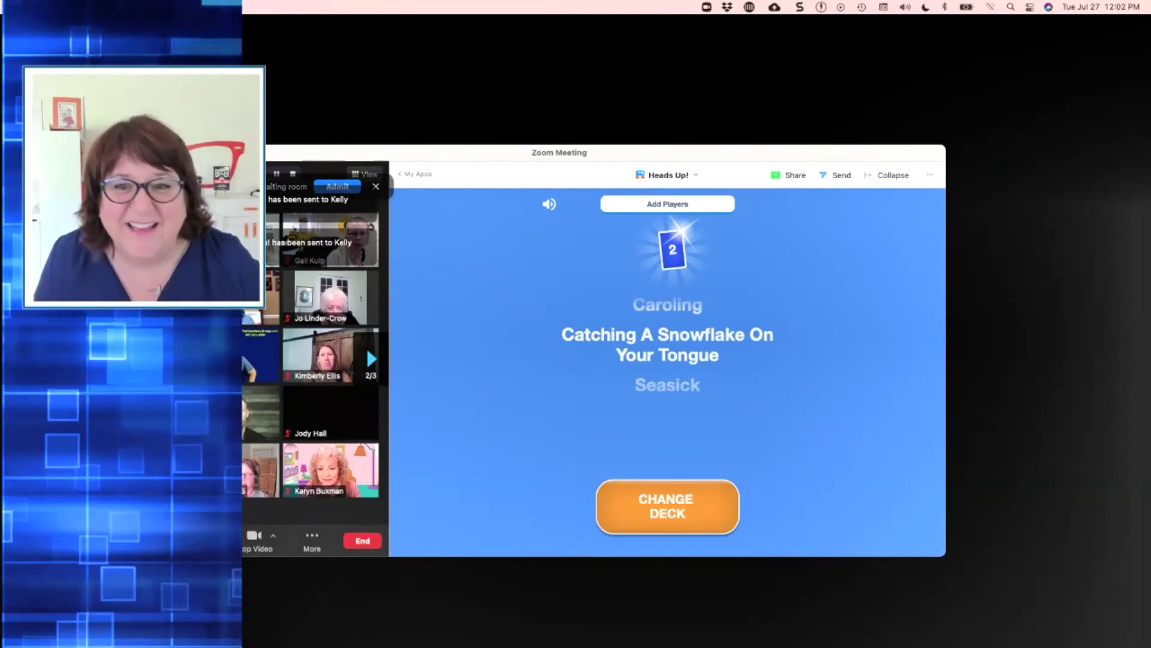
Leave Heads Up! for the Pexels - Virtual Backgrounds app and open the meeting's own virtual background settings
left_click(418, 174)
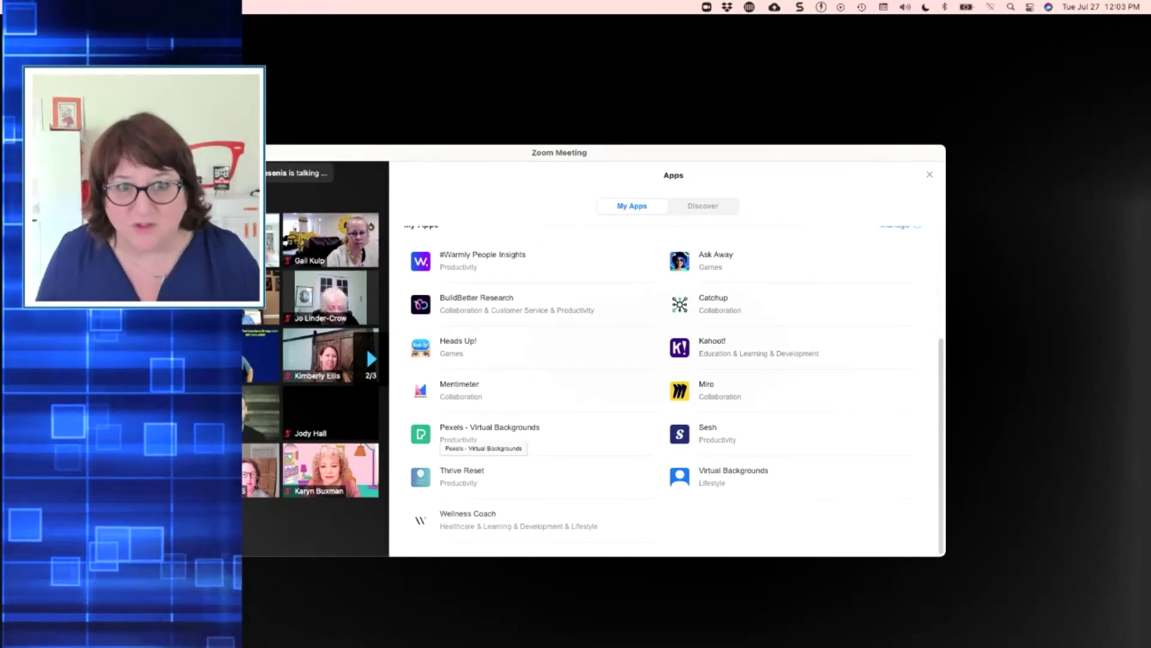
left_click(460, 433)
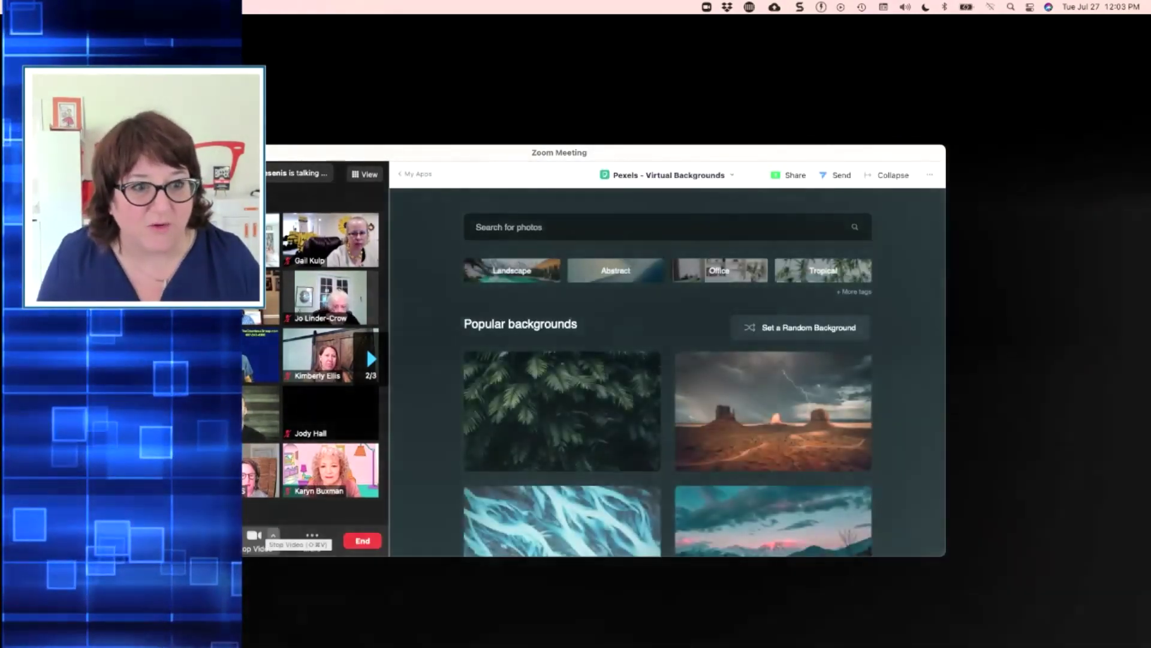
left_click(272, 535)
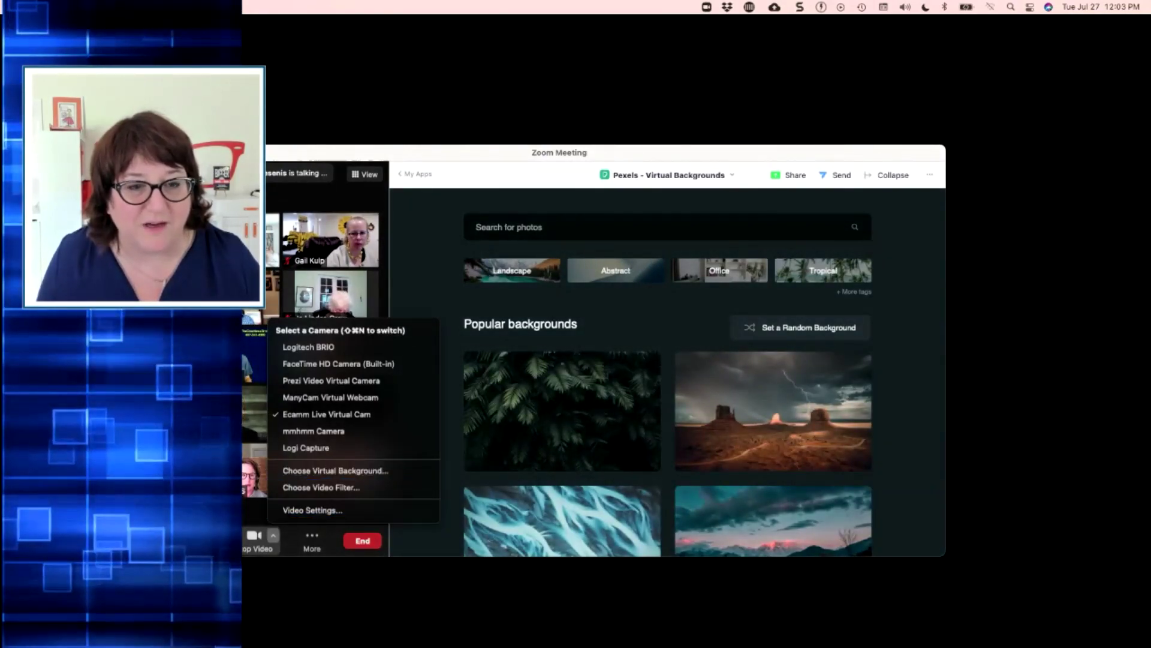
left_click(336, 471)
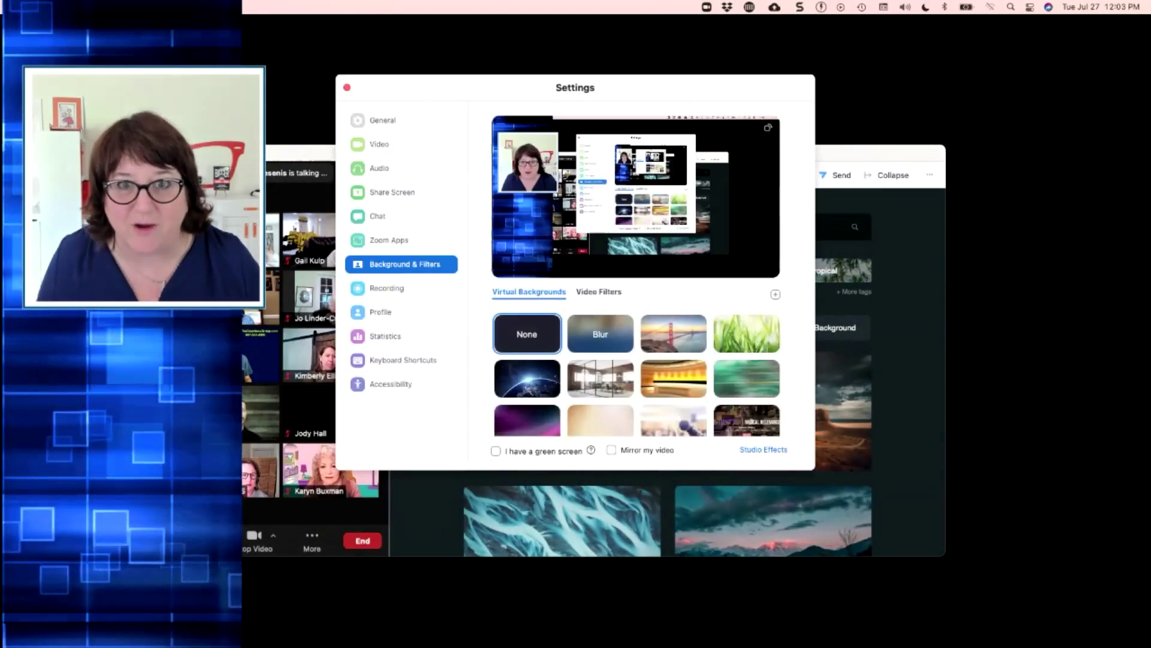